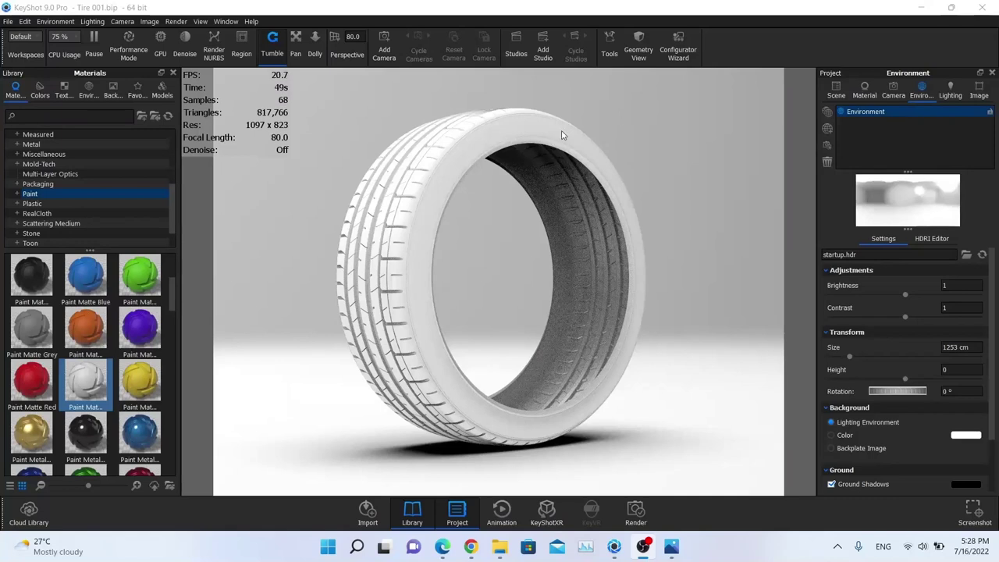
# Examine the tire from several angles and distances using the free camera
pyautogui.click(837, 90)
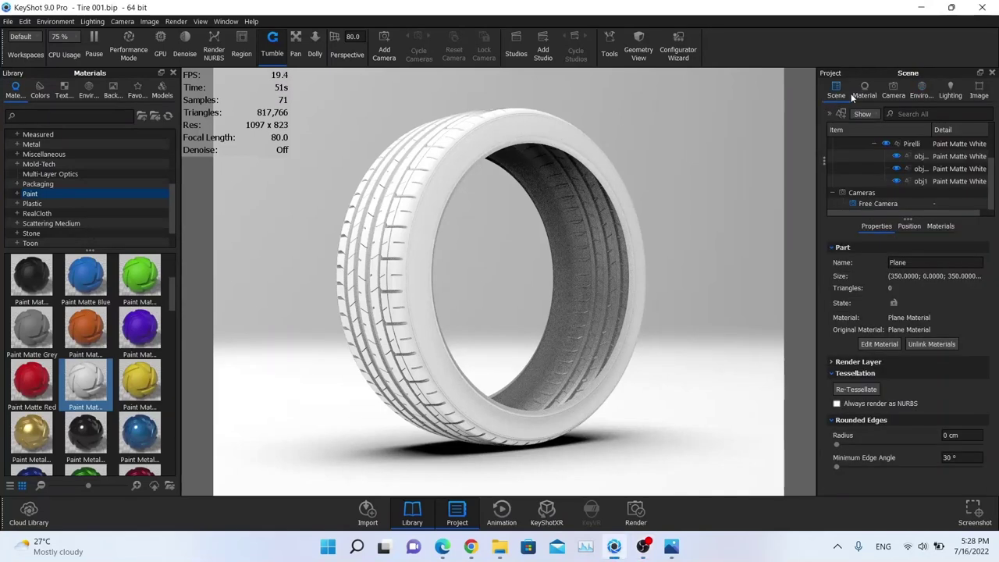
pyautogui.click(891, 97)
pyautogui.scroll(-5, 541, 193)
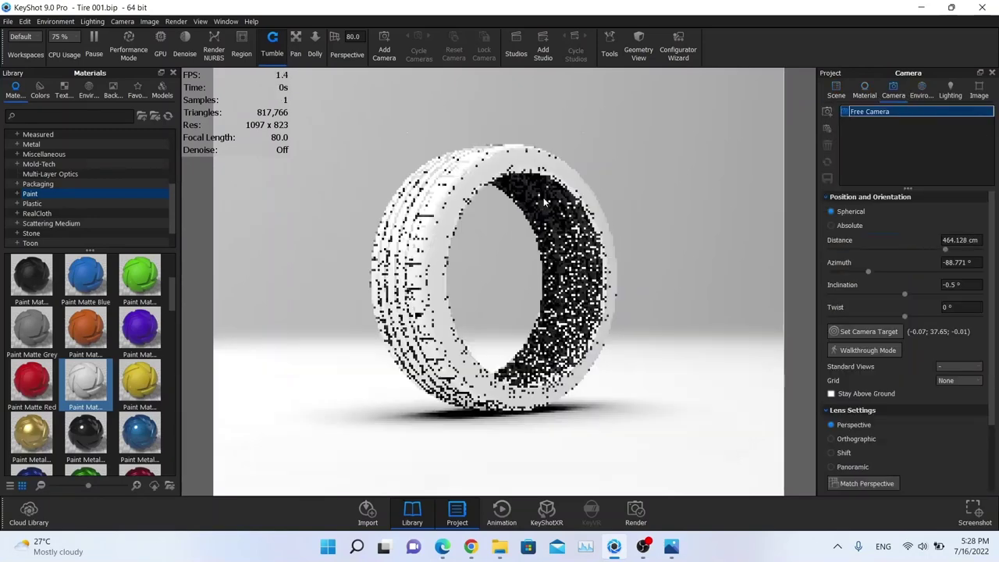
pyautogui.moveTo(535, 224); pyautogui.dragTo(343, 218)
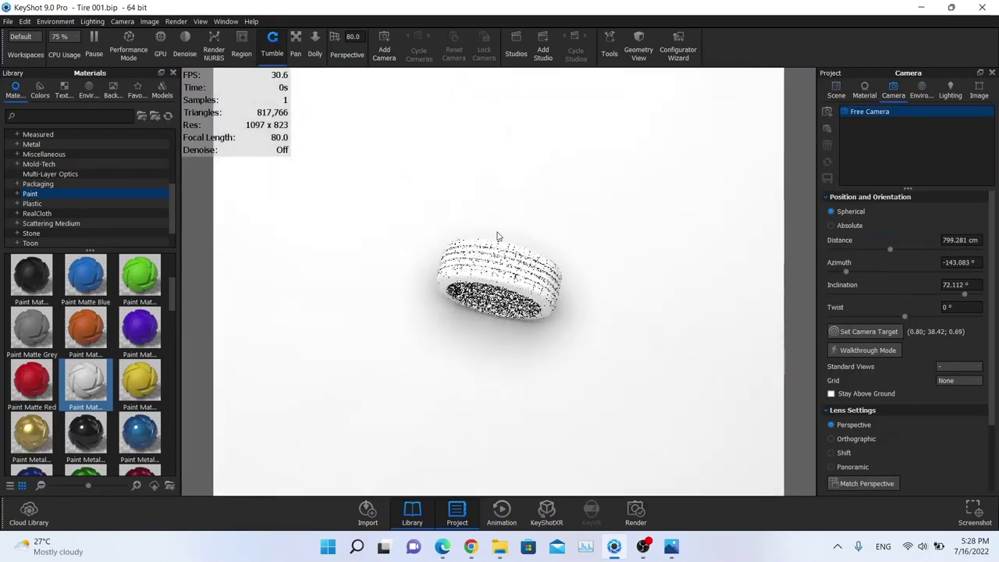
pyautogui.scroll(4, 522, 243)
pyautogui.scroll(2, 521, 243)
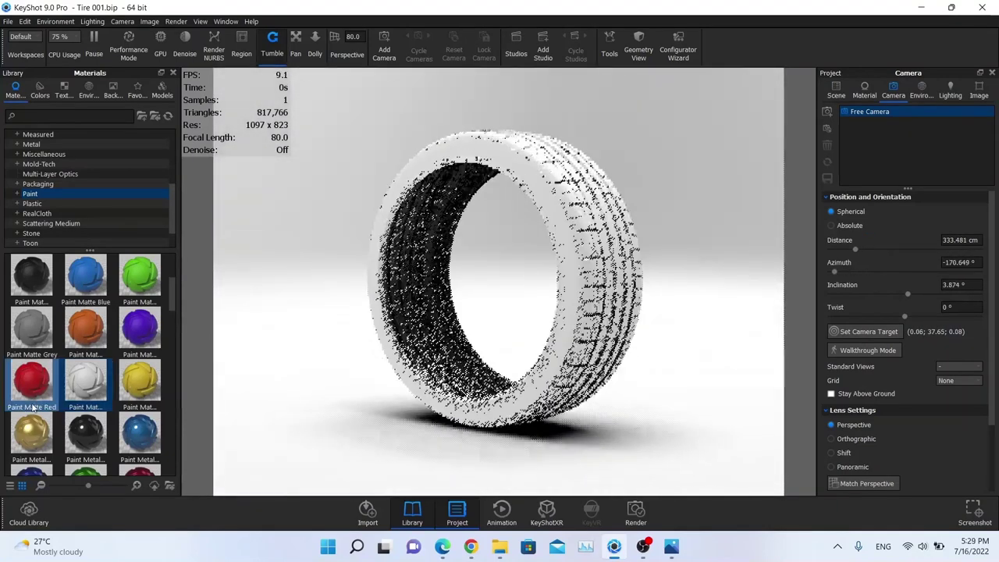
pyautogui.moveTo(495, 187); pyautogui.dragTo(544, 167)
pyautogui.scroll(-3, 574, 232)
pyautogui.moveTo(140, 327)
pyautogui.mouseDown()
pyautogui.moveTo(351, 257)
pyautogui.moveTo(507, 229)
pyautogui.moveTo(500, 200)
pyautogui.mouseUp()
pyautogui.scroll(3, 501, 197)
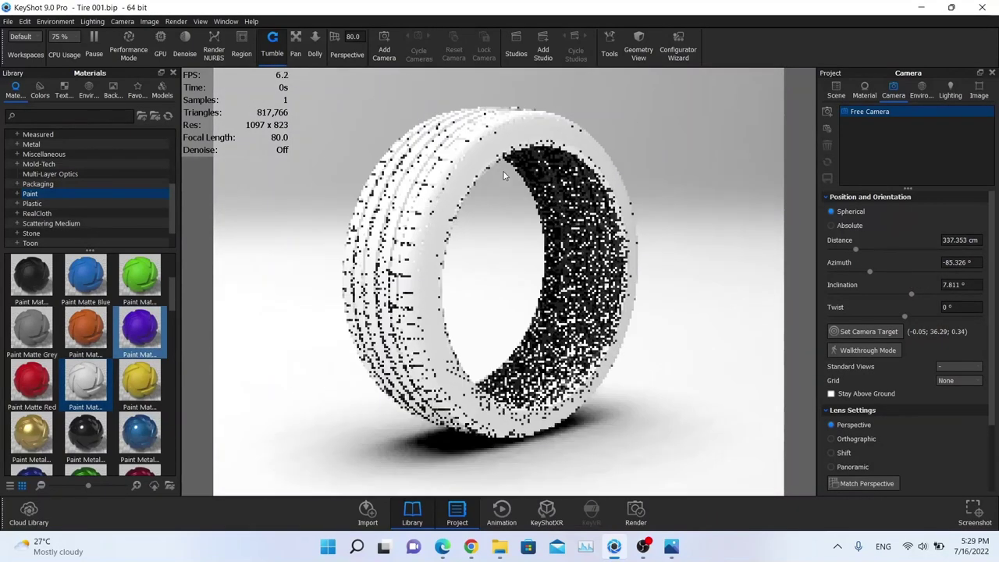
pyautogui.scroll(-2, 503, 175)
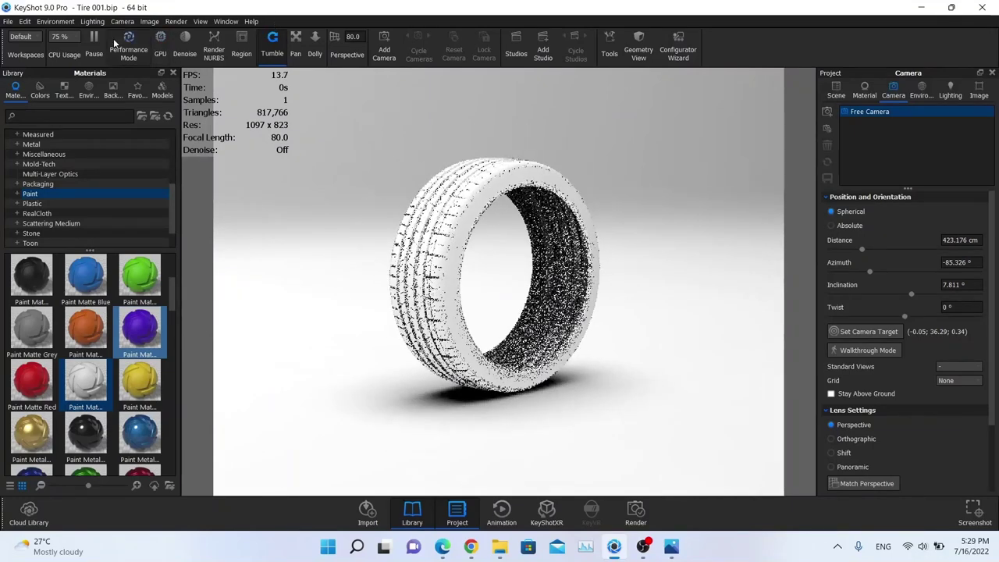
# Add a plane primitive to the scene beneath the tire
pyautogui.click(25, 21)
pyautogui.moveTo(49, 64)
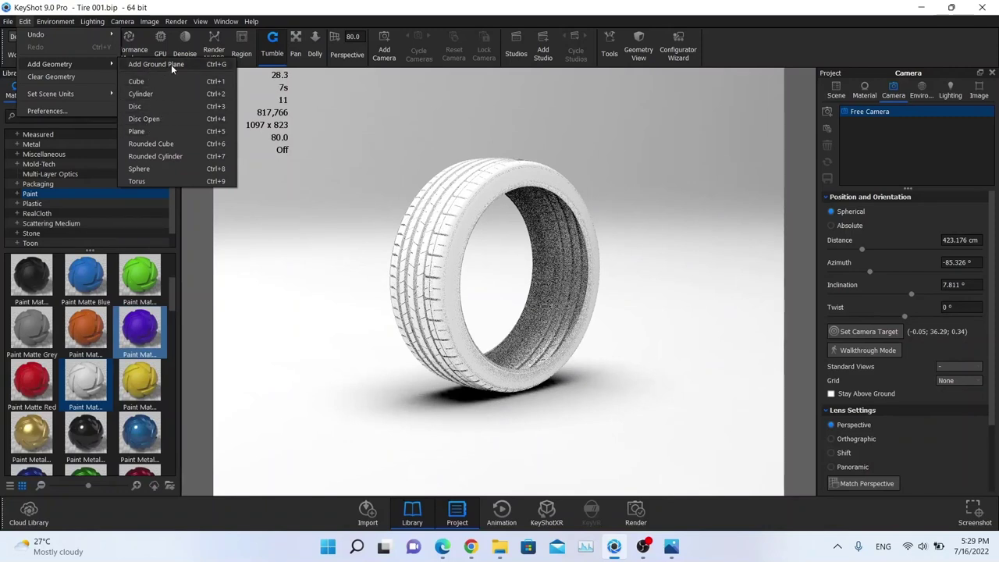
pyautogui.click(152, 131)
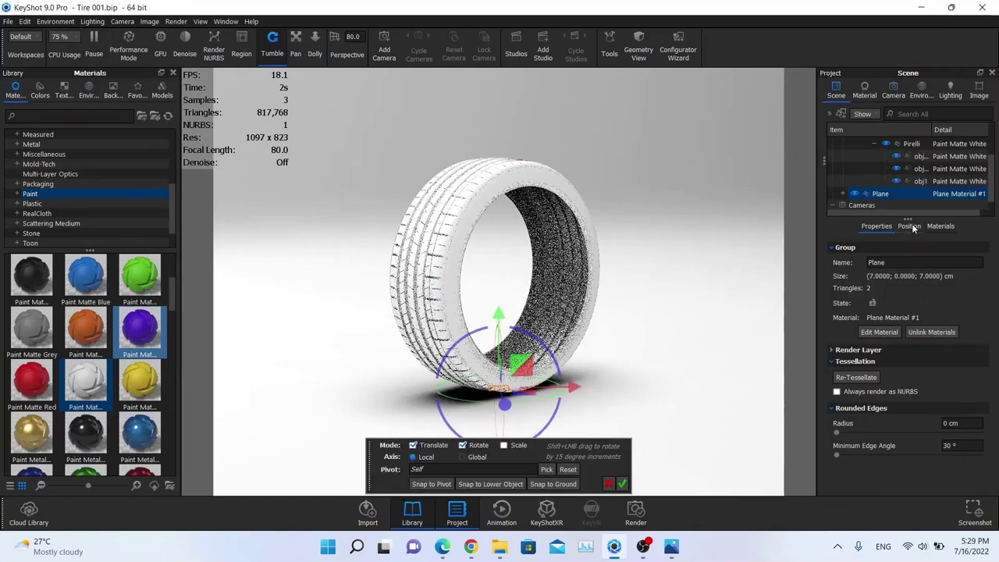
# Scale the plane uniformly to 350 so it forms a large floor, and confirm its placement
pyautogui.click(910, 225)
pyautogui.click(967, 322)
pyautogui.write('7')
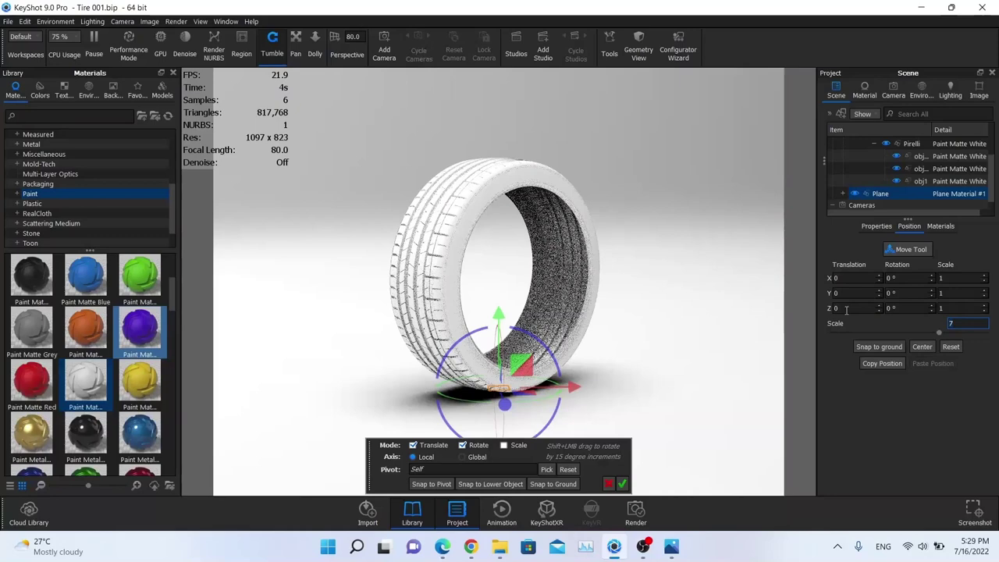
pyautogui.write('50')
pyautogui.press('Return')
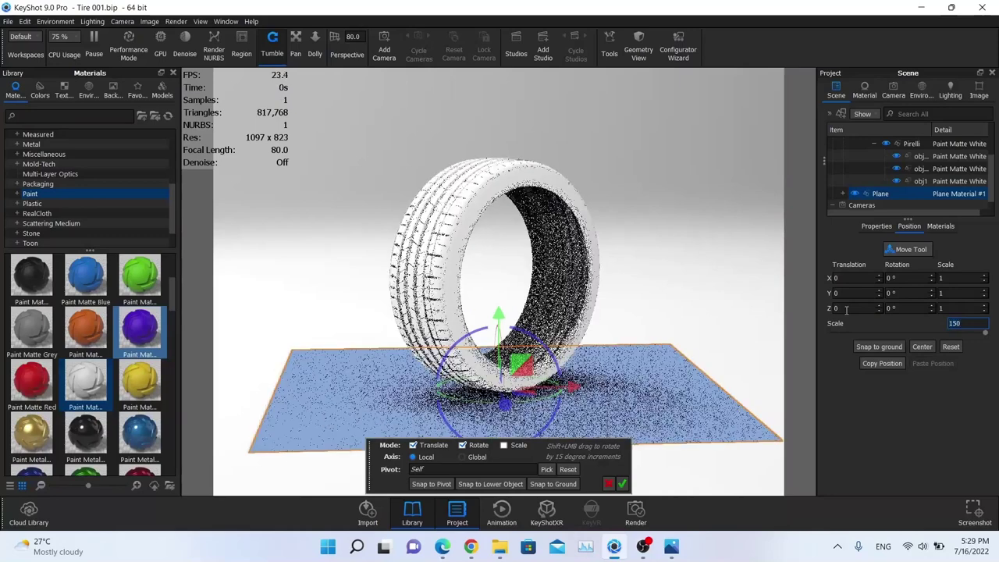
pyautogui.write('25')
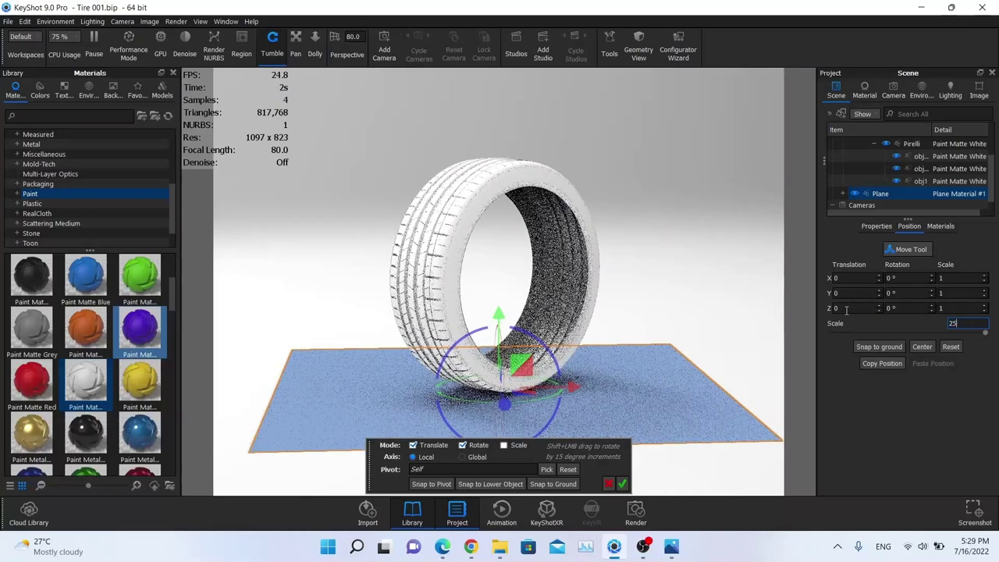
pyautogui.press('Return')
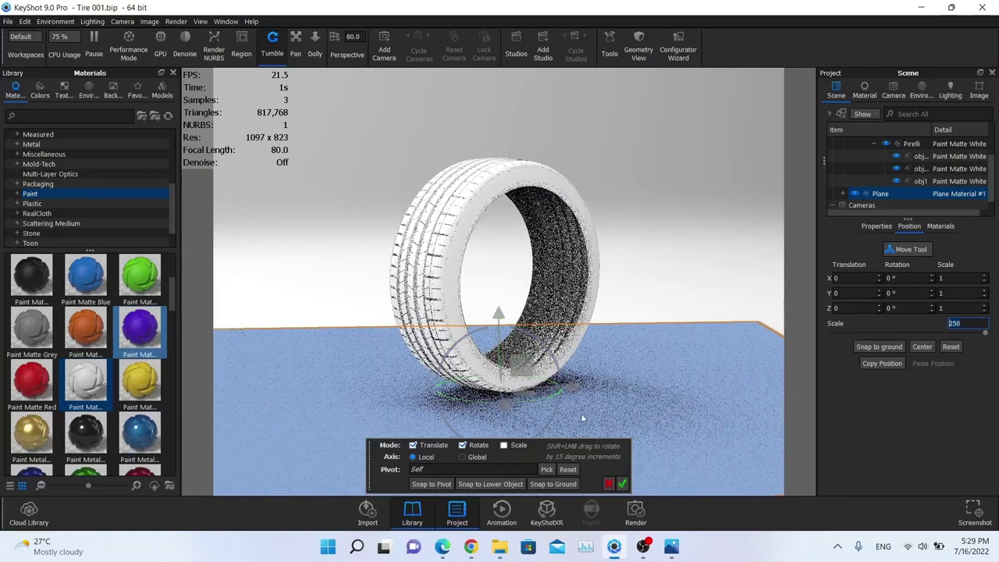
pyautogui.press('BackSpace')
pyautogui.write('3')
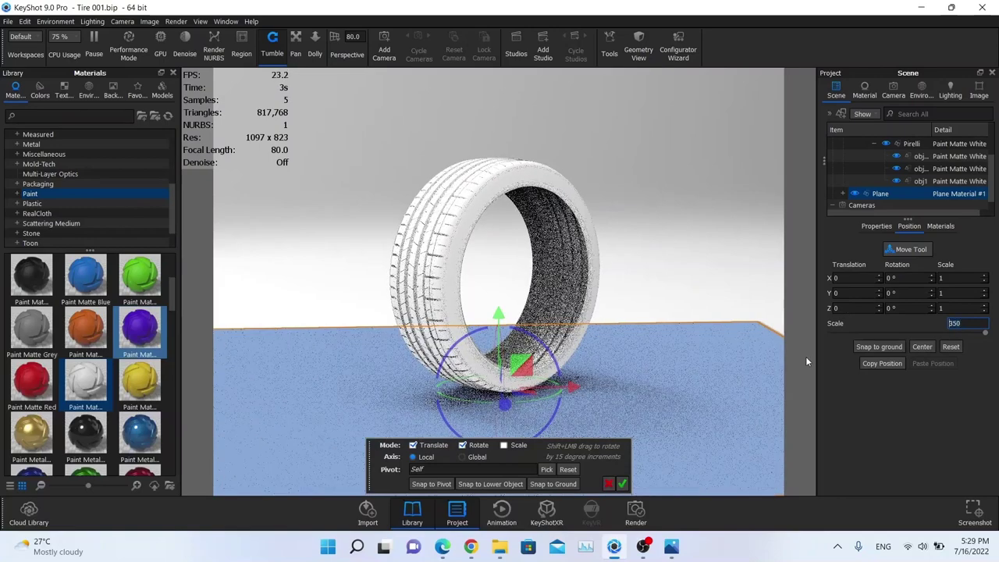
pyautogui.press('Return')
pyautogui.click(621, 484)
# Lower the free camera to an inclination of about -0.5° for a near-ground view of the tire on the plane
pyautogui.moveTo(617, 445); pyautogui.dragTo(625, 243)
pyautogui.click(893, 89)
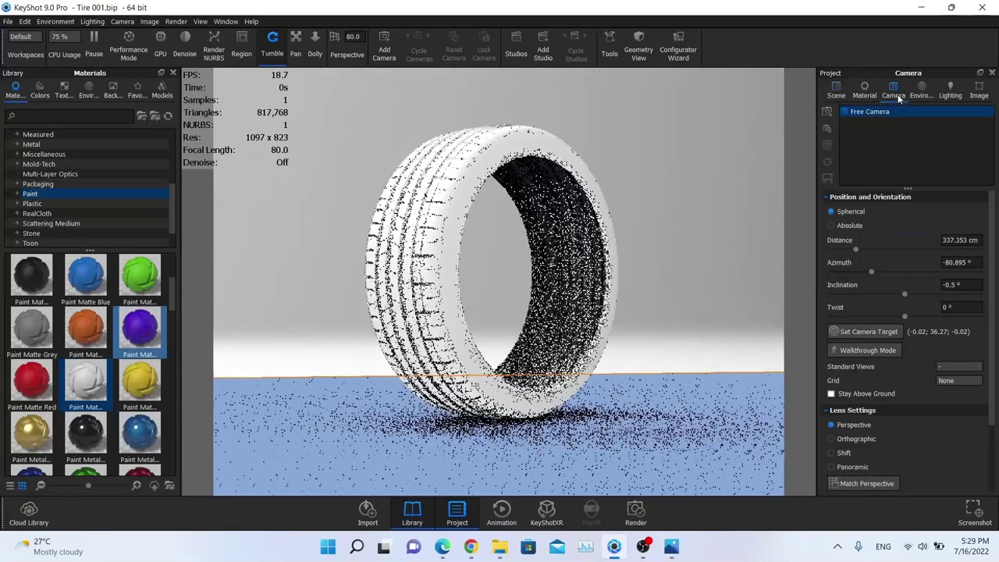
pyautogui.moveTo(542, 251); pyautogui.dragTo(581, 253)
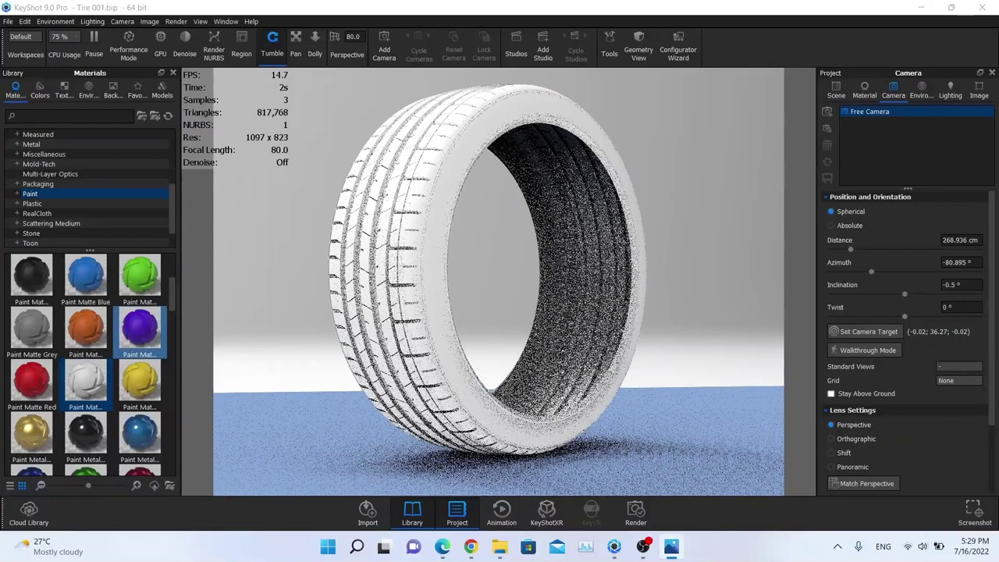
pyautogui.scroll(-3, 495, 223)
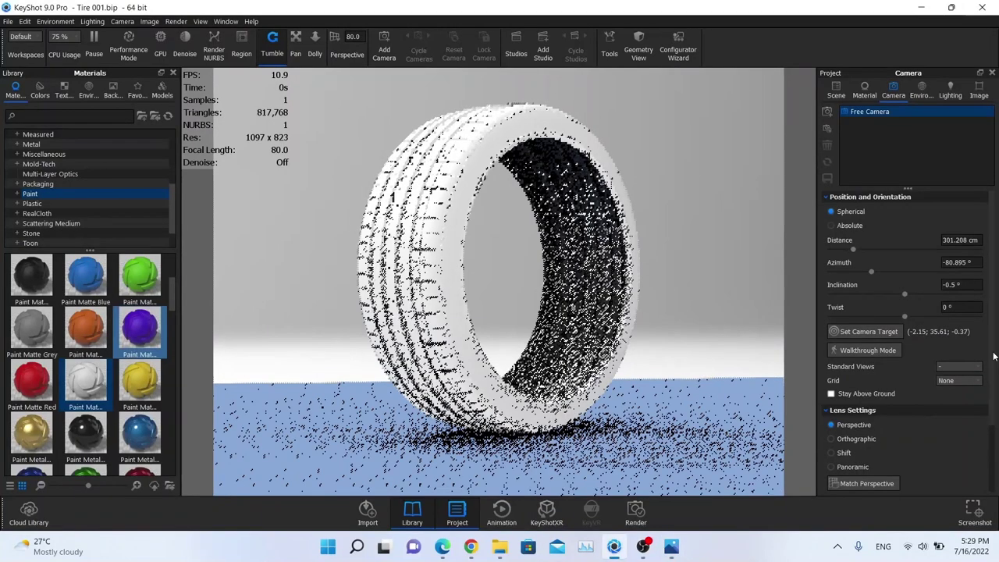
# Reposition the tire in the camera frame with the Quarters grid as a guide, and set the grid back to None
pyautogui.click(958, 380)
pyautogui.click(950, 410)
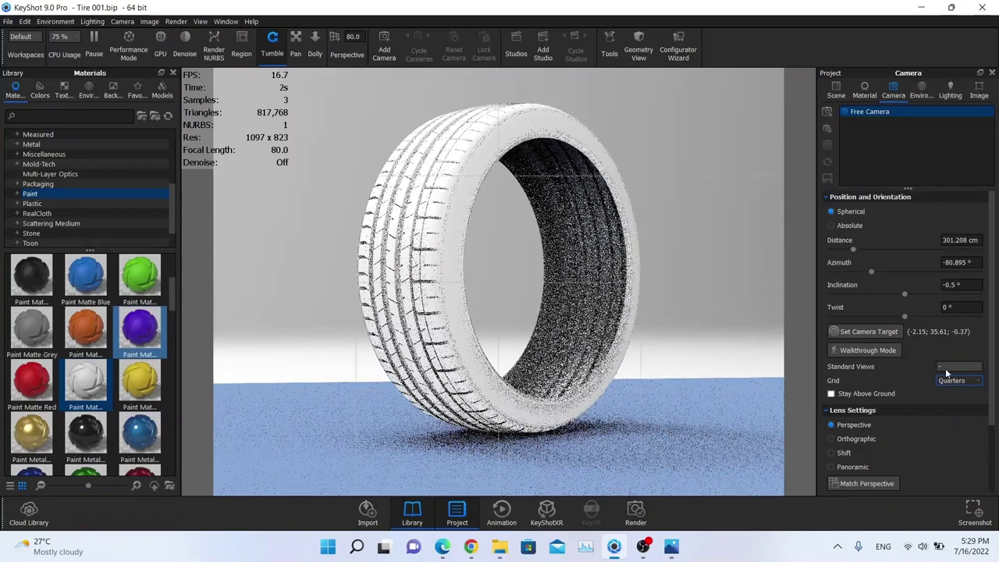
pyautogui.moveTo(513, 216); pyautogui.dragTo(513, 224, button='middle')
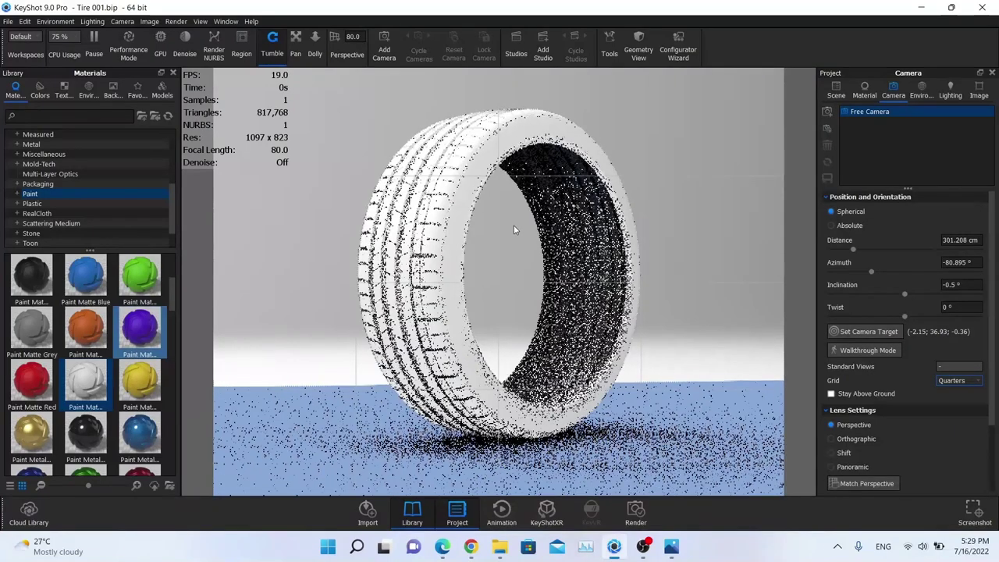
pyautogui.scroll(-3, 513, 228)
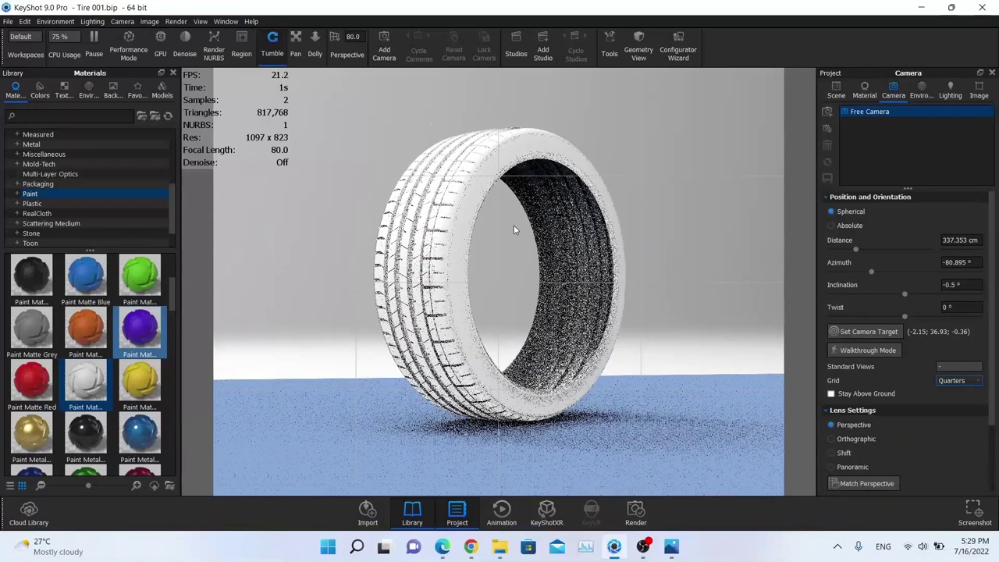
pyautogui.click(971, 381)
pyautogui.click(958, 415)
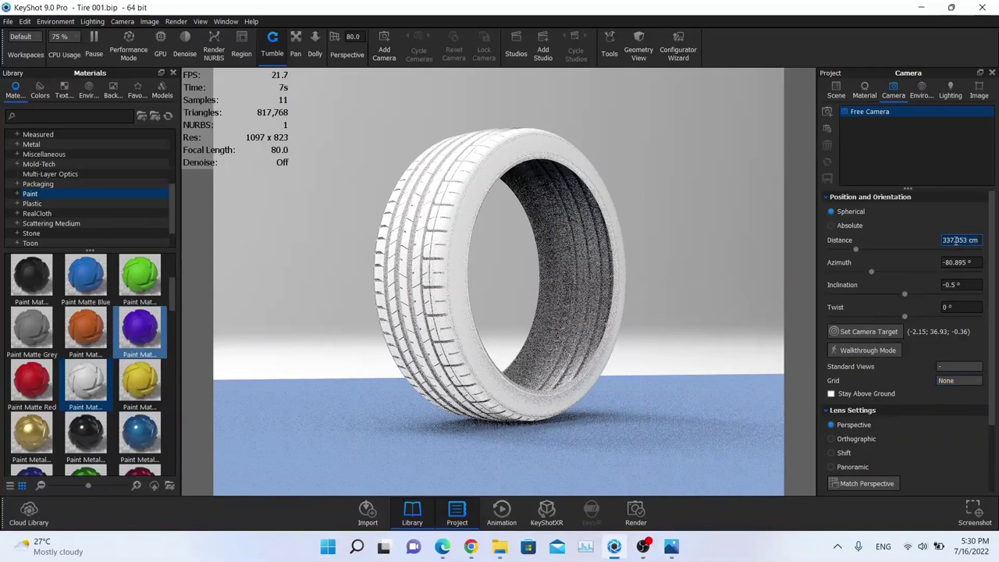
# Set the camera distance to 295 cm and the azimuth to -88°
pyautogui.write('295')
pyautogui.press('Return')
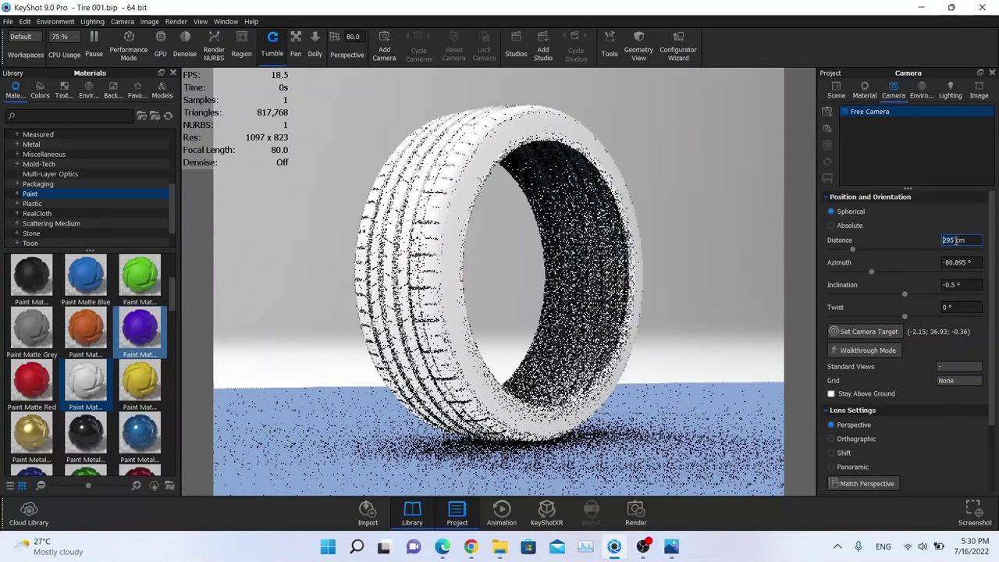
pyautogui.moveTo(869, 271); pyautogui.dragTo(870, 276)
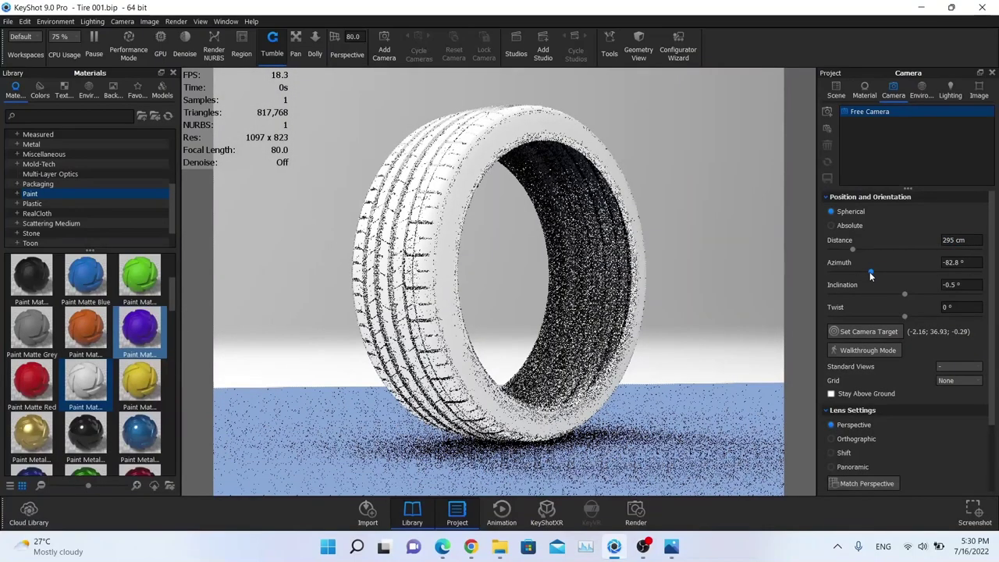
pyautogui.doubleClick(956, 262)
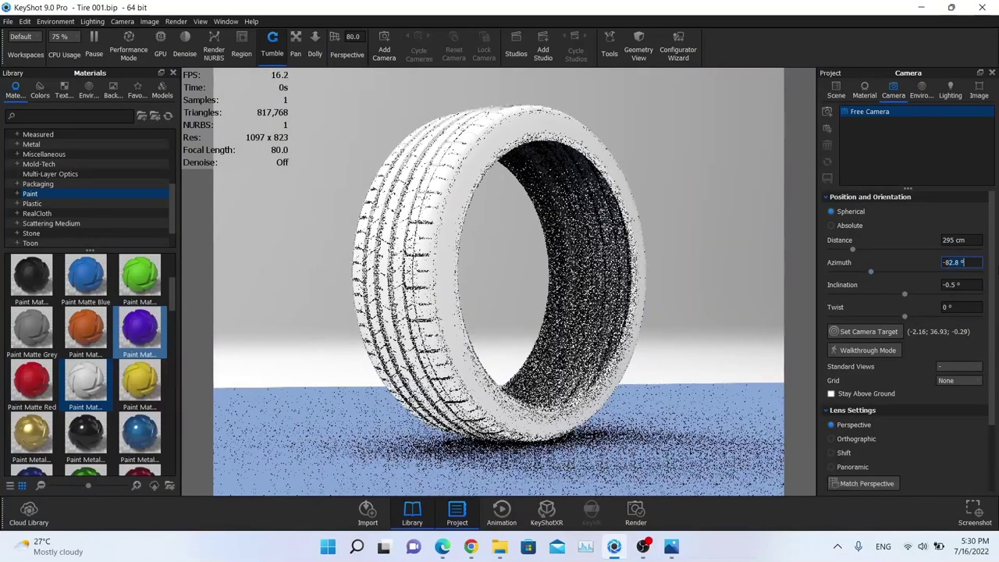
pyautogui.write('-88')
pyautogui.press('Return')
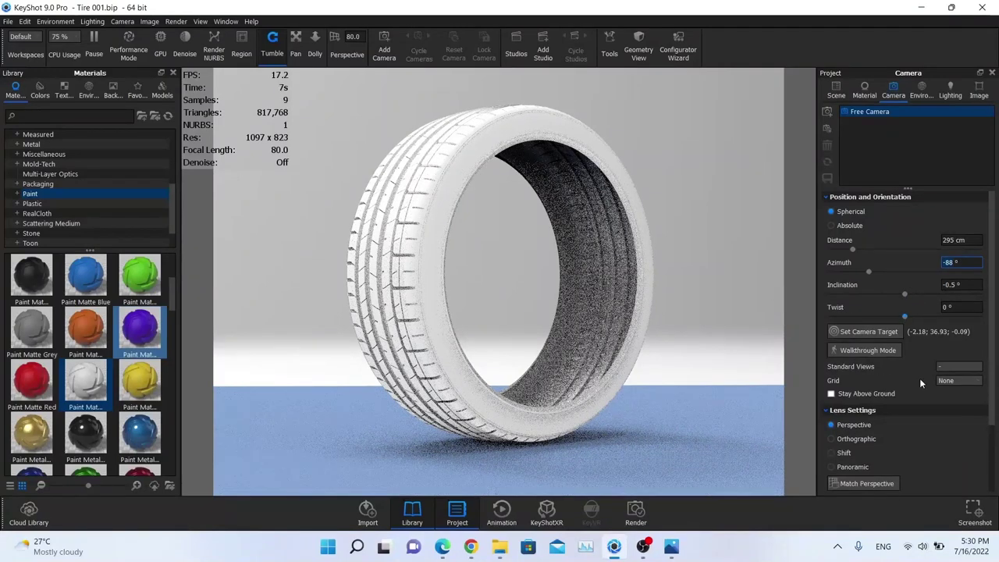
# Try a perspective focal length of about 105 mm and reset it to 80 mm
pyautogui.scroll(-3, 919, 379)
pyautogui.click(950, 415)
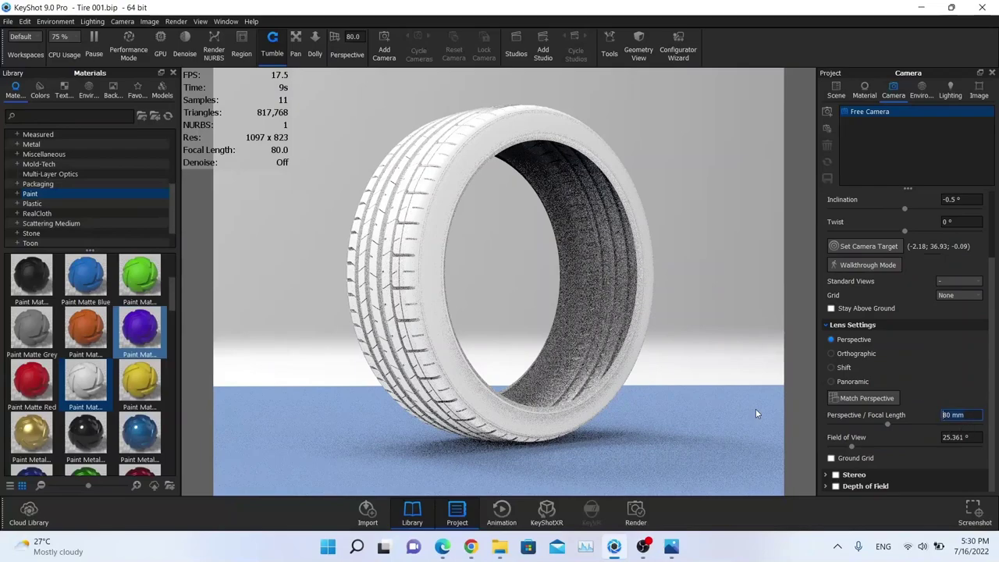
pyautogui.moveTo(888, 424)
pyautogui.mouseDown()
pyautogui.moveTo(860, 423)
pyautogui.moveTo(908, 424)
pyautogui.mouseUp()
pyautogui.click(957, 414)
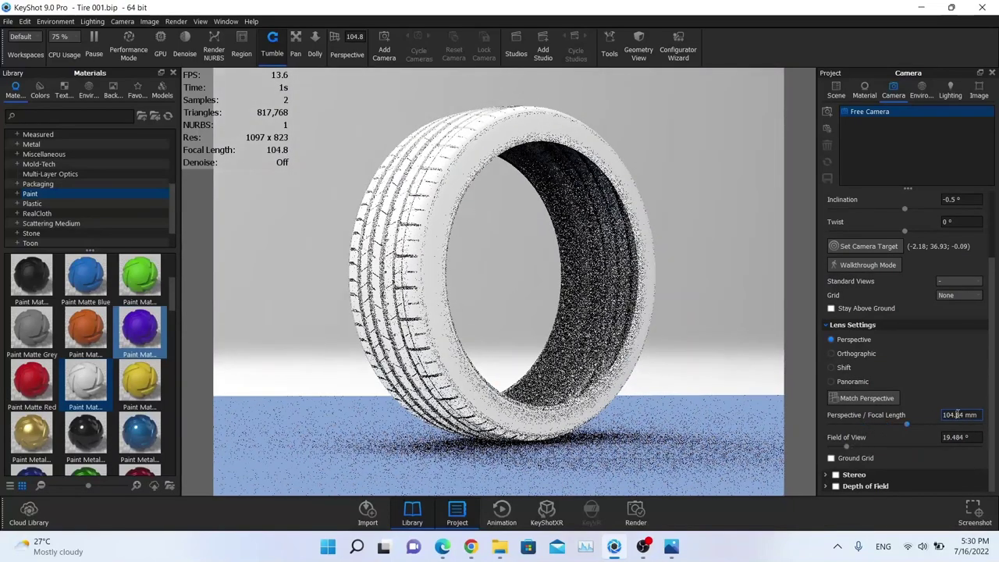
pyautogui.doubleClick(958, 414)
pyautogui.write('80')
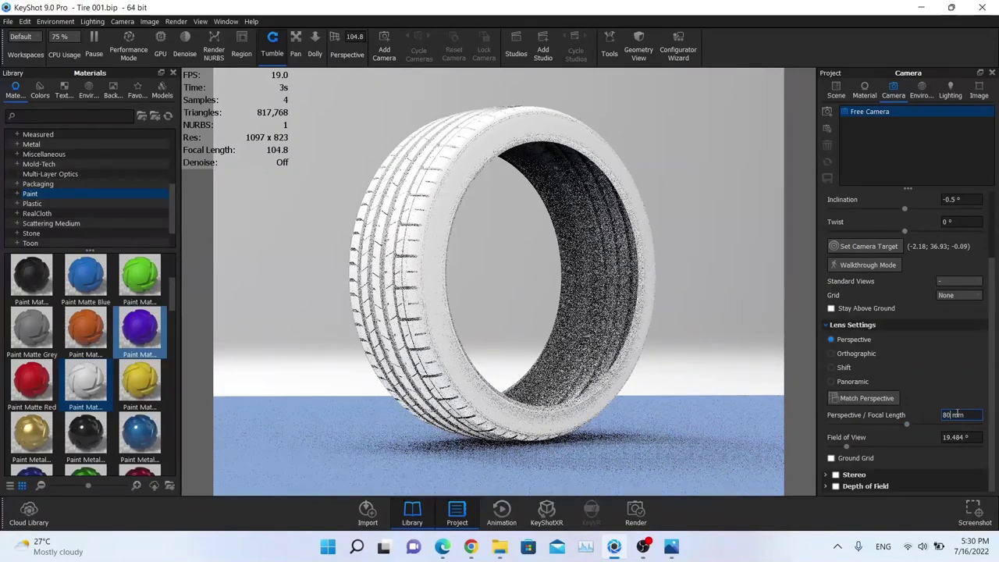
pyautogui.press('Return')
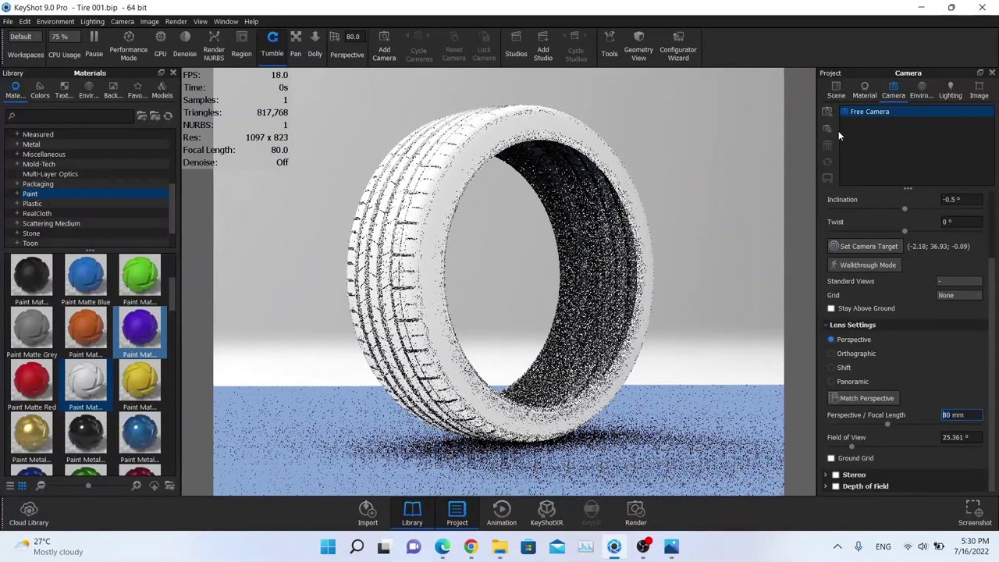
# Save the current view as a new camera and lock that camera against changes
pyautogui.click(827, 112)
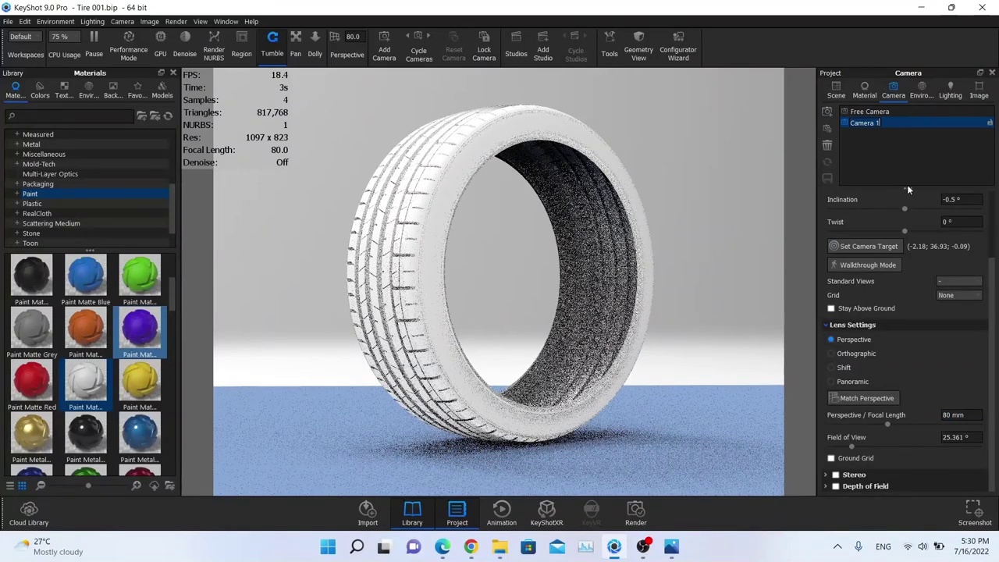
pyautogui.scroll(2, 902, 205)
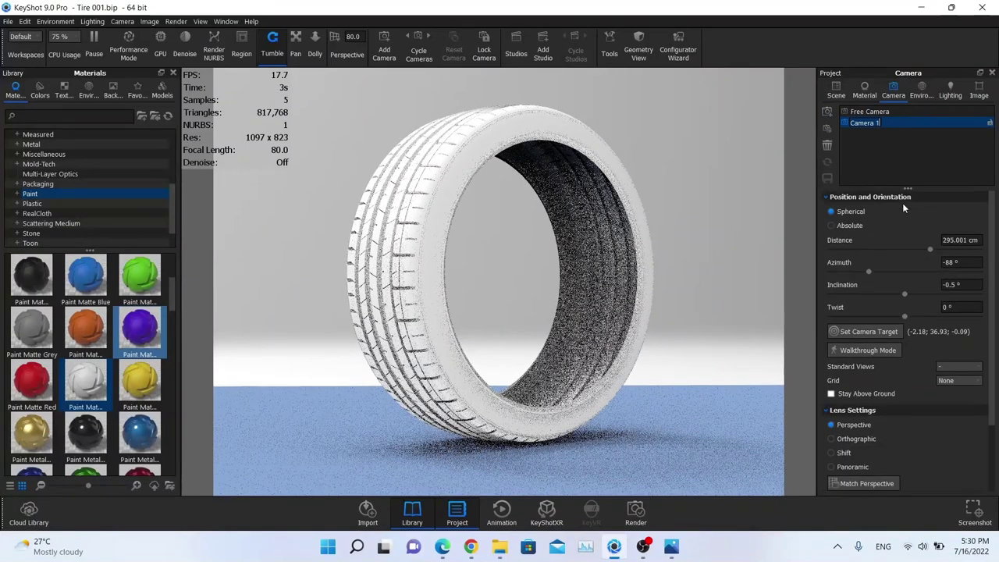
pyautogui.click(927, 245)
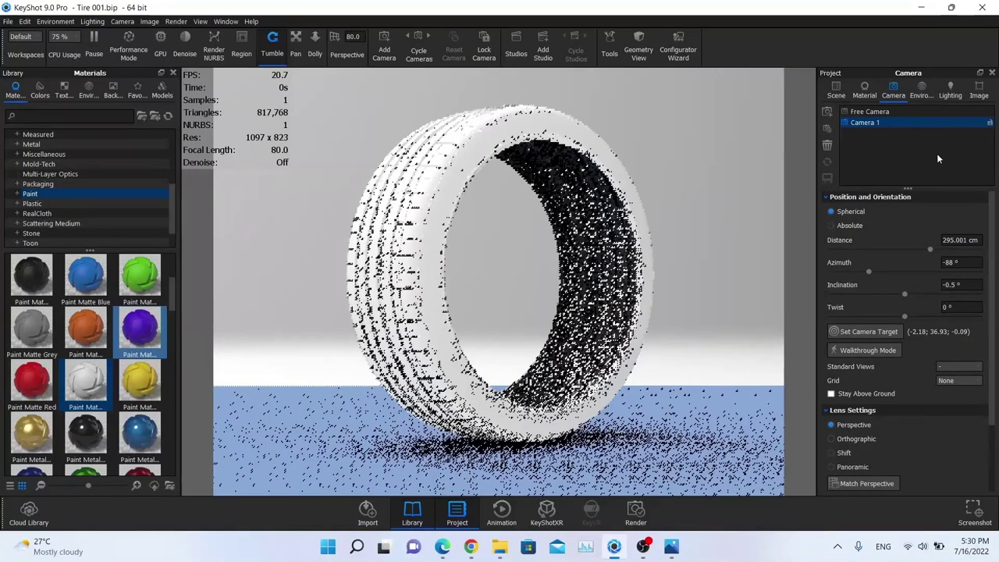
pyautogui.click(989, 123)
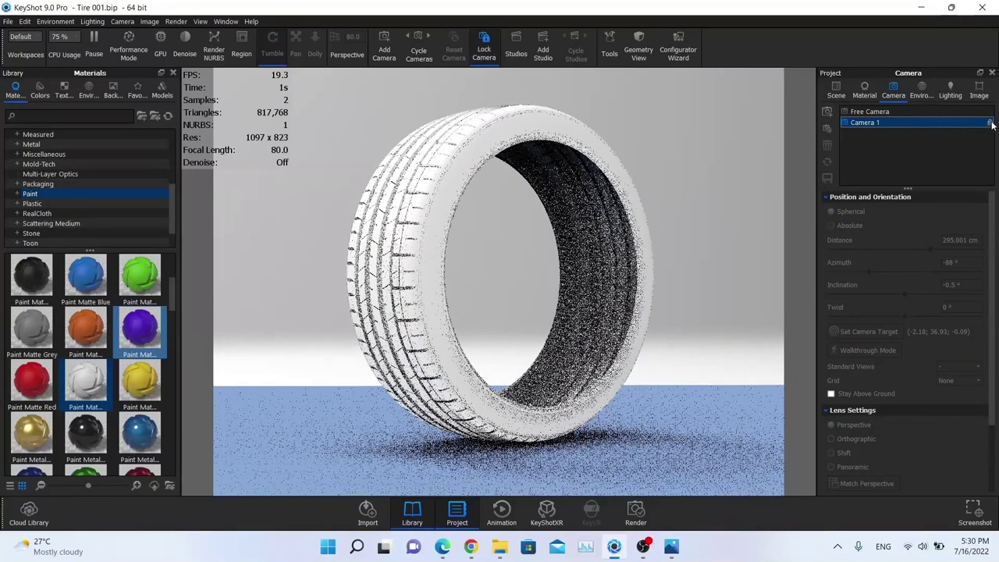
# Orbit around the tire with the free camera and return to the locked camera to check its saved view
pyautogui.click(912, 111)
pyautogui.moveTo(499, 265); pyautogui.dragTo(655, 343)
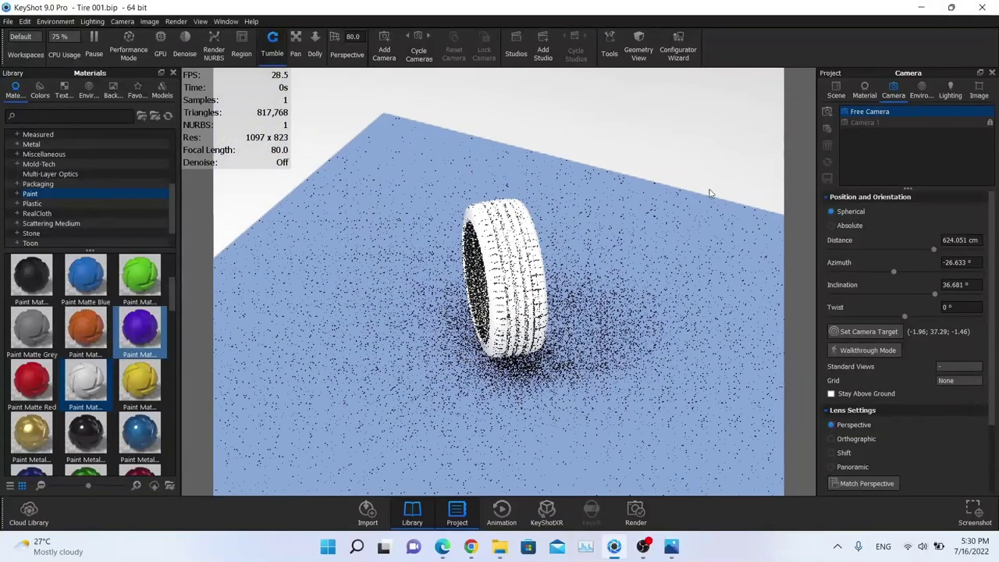
pyautogui.click(900, 125)
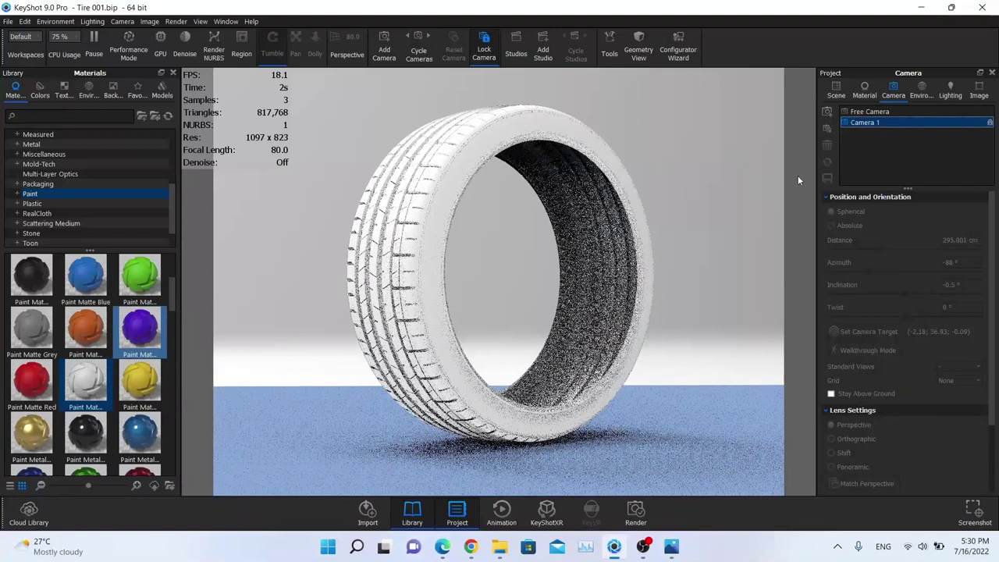
# Open the project's lighting settings
pyautogui.click(946, 92)
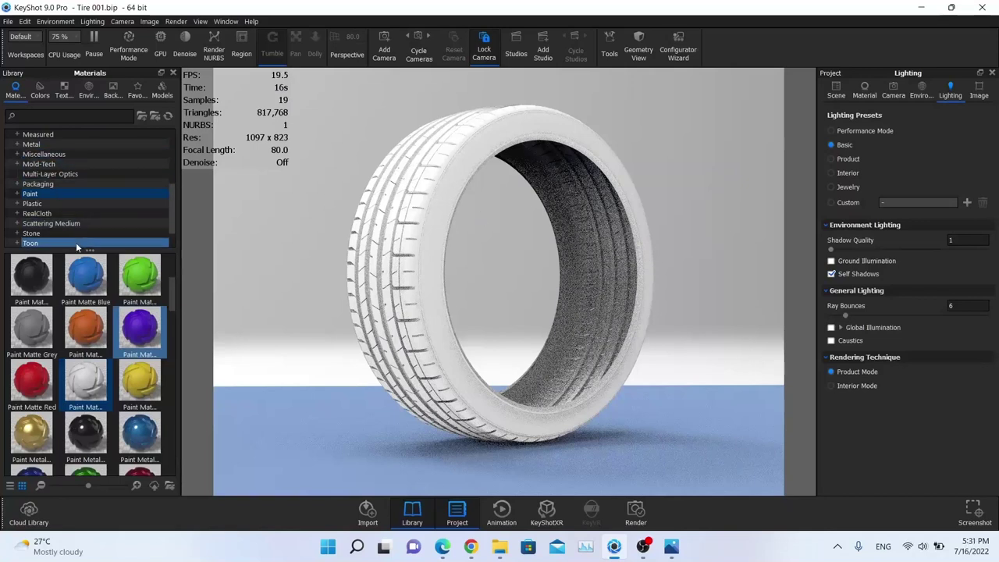
# Apply the Tire material from the Plastic library category to the tire model
pyautogui.doubleClick(35, 205)
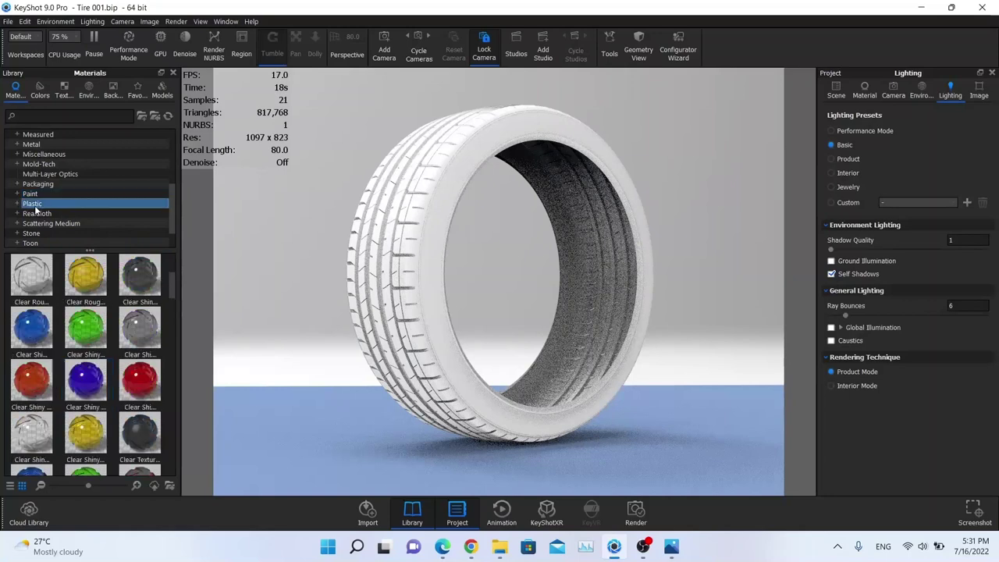
pyautogui.scroll(-2, 46, 187)
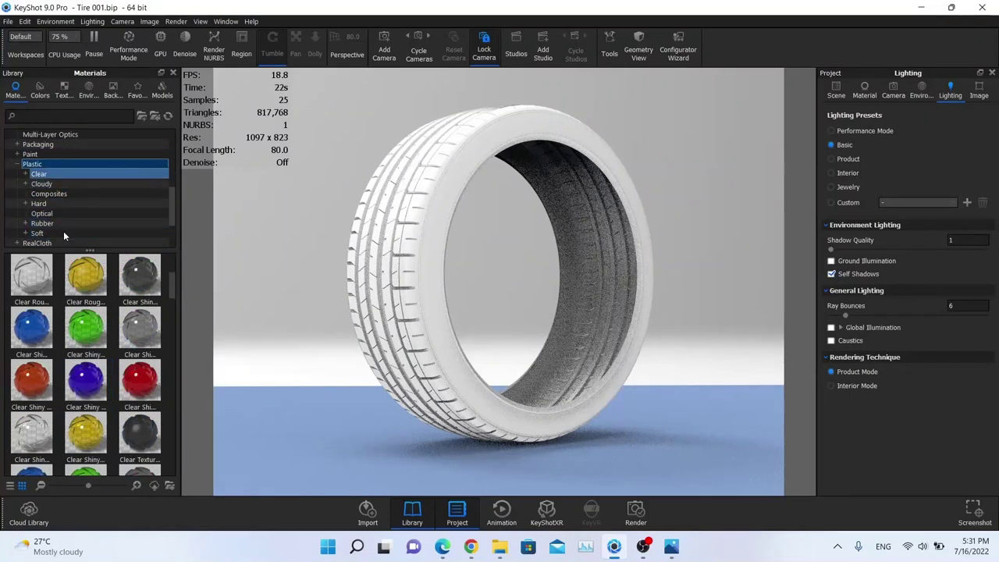
pyautogui.scroll(-10, 106, 395)
pyautogui.moveTo(53, 431); pyautogui.dragTo(401, 274)
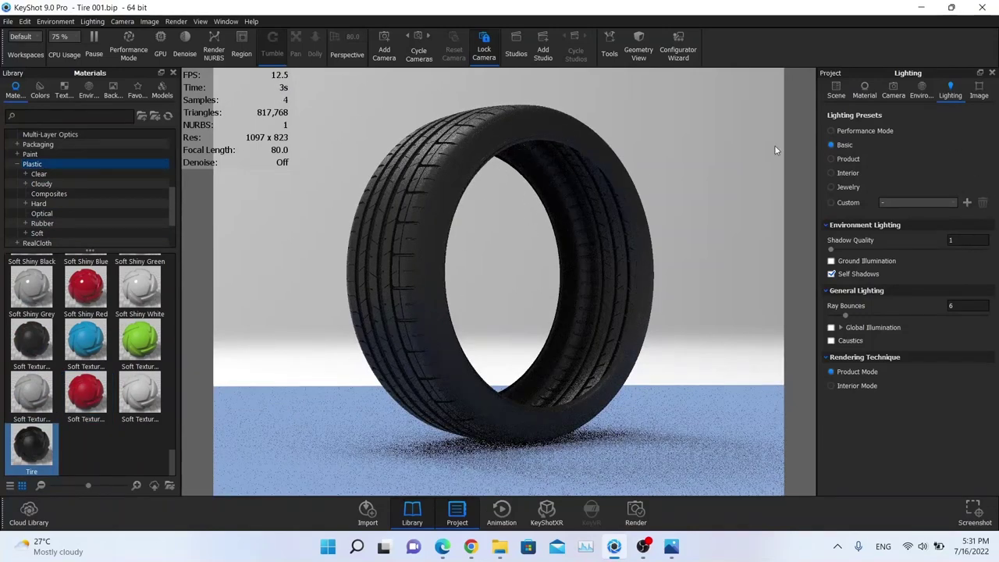
pyautogui.click(920, 92)
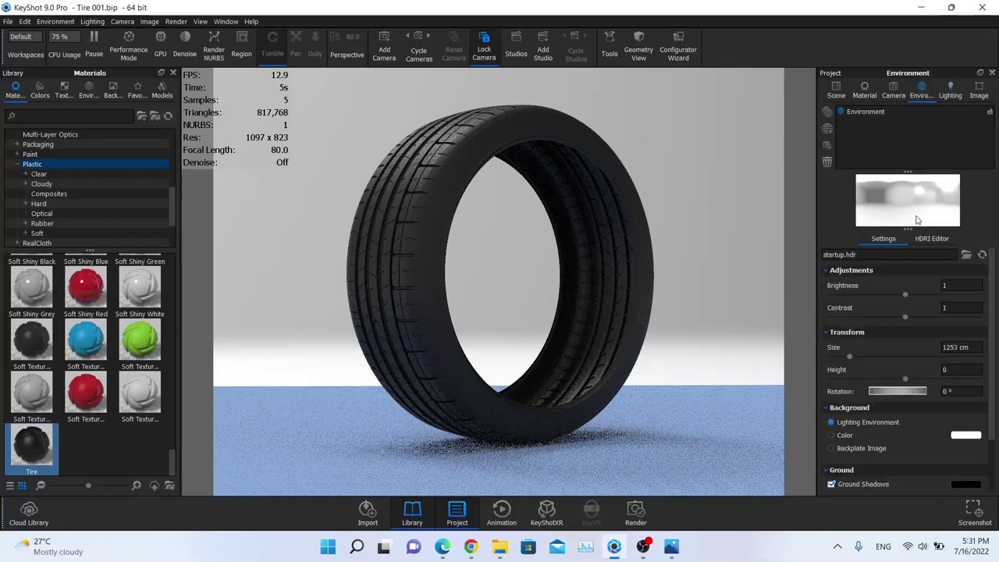
pyautogui.click(899, 113)
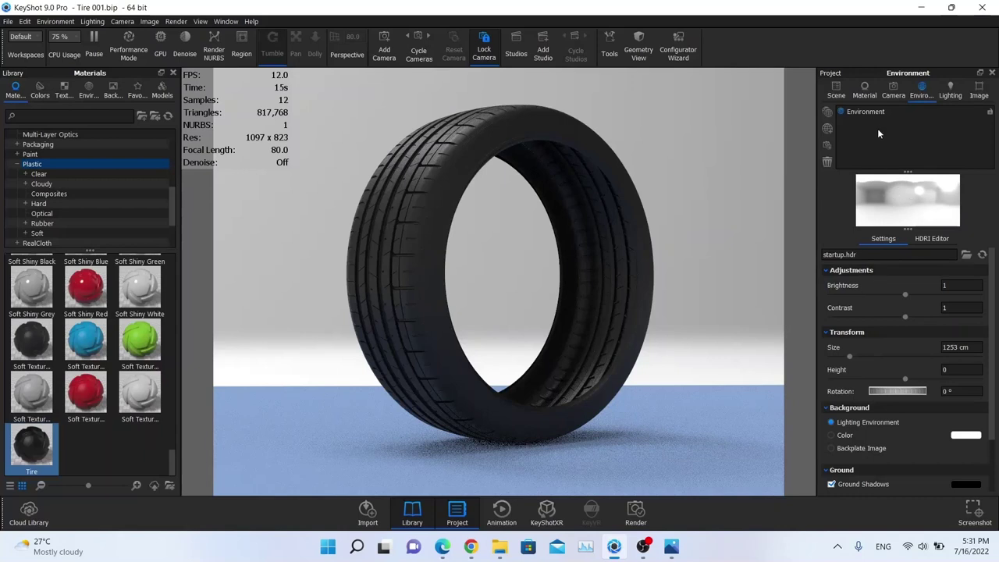
# Change the floor plane's material type from Diffuse to Plastic and set its diffuse color to black (#000000)
pyautogui.doubleClick(710, 410)
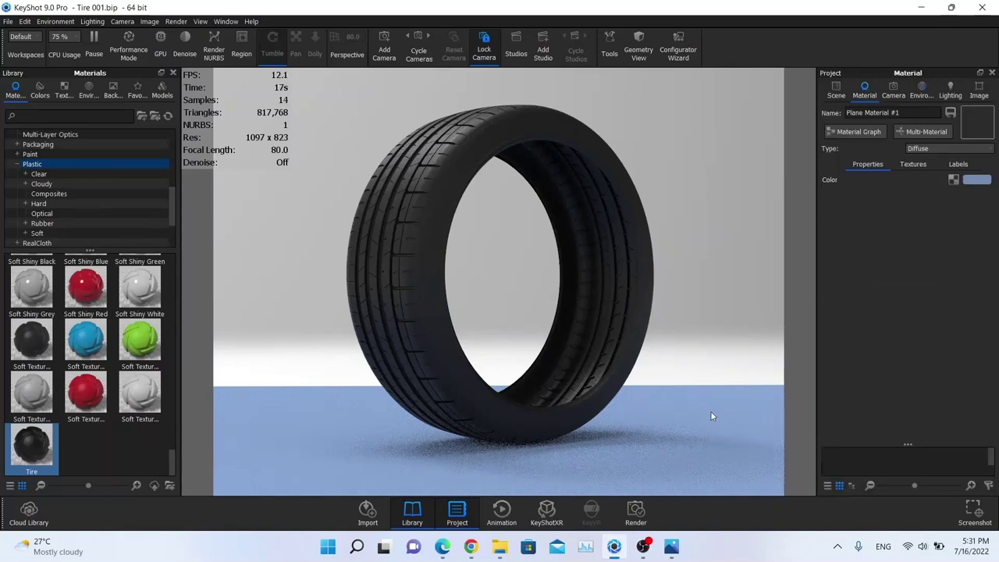
pyautogui.click(942, 148)
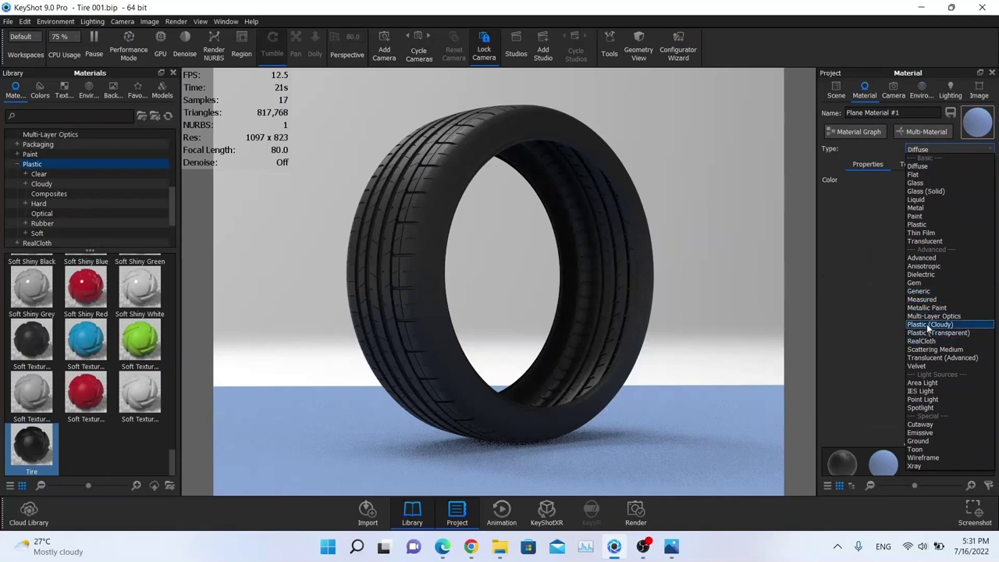
pyautogui.click(921, 228)
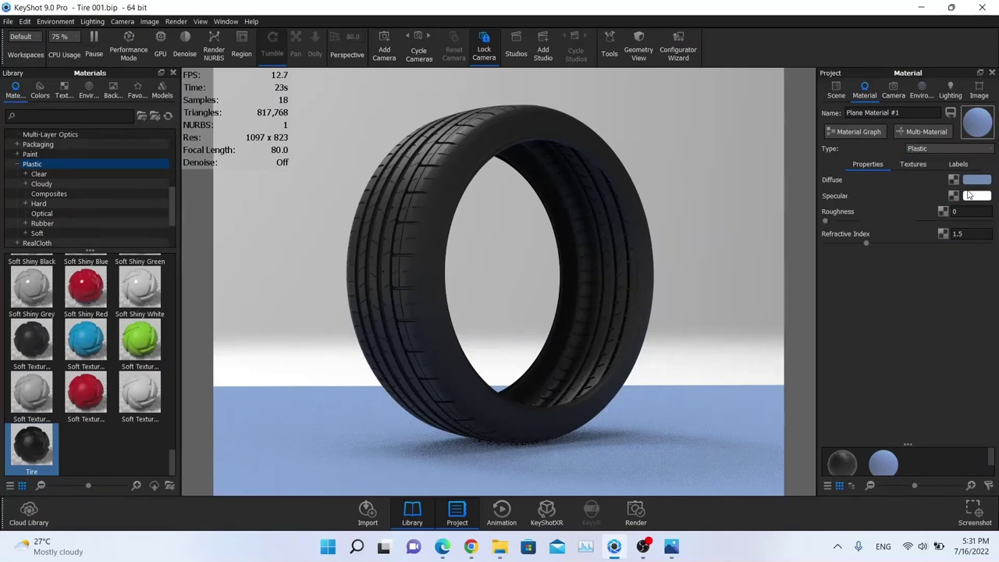
pyautogui.click(976, 179)
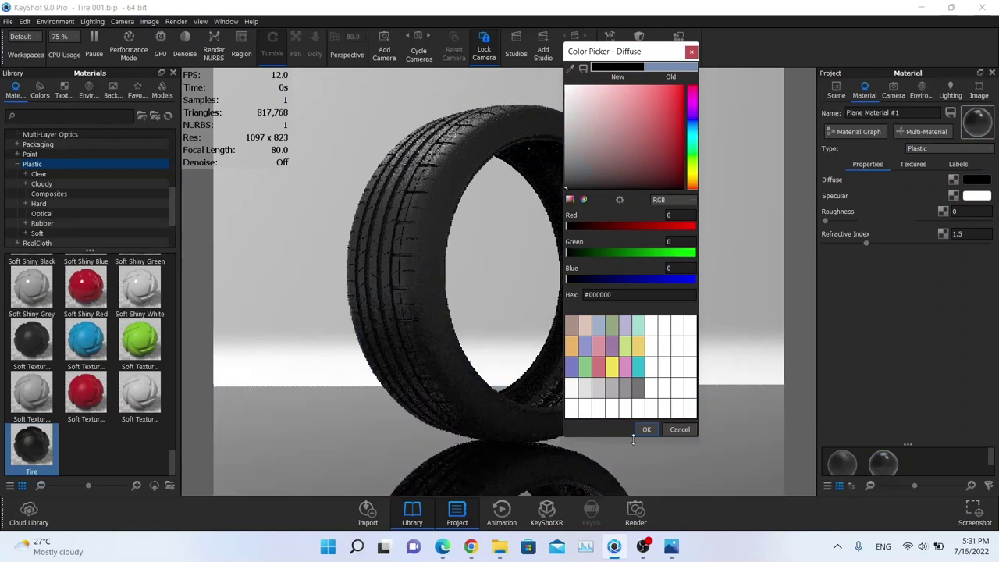
pyautogui.click(645, 429)
# Set the floor material's specular color to dark gray and its roughness to 0.02
pyautogui.click(970, 214)
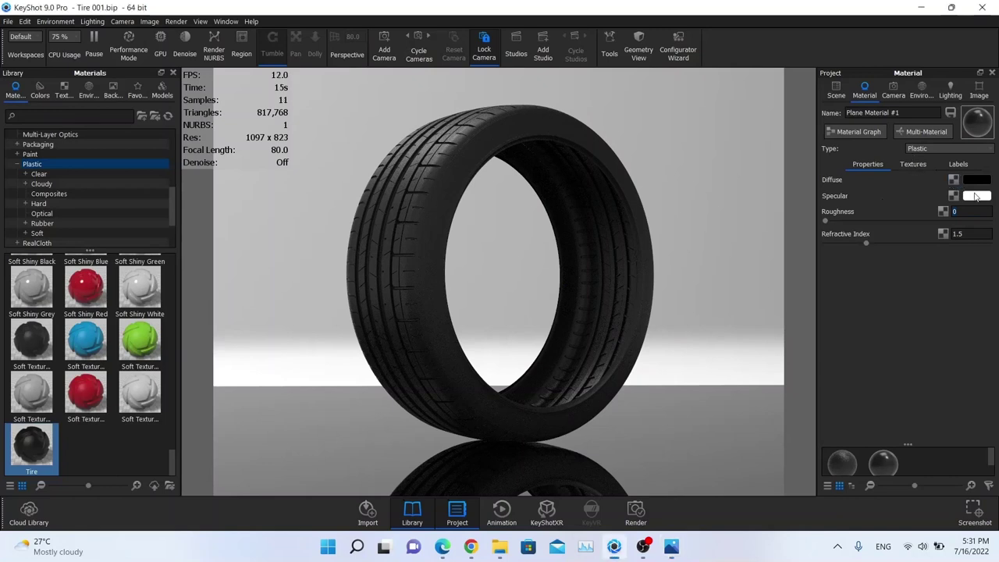
pyautogui.click(976, 196)
pyautogui.moveTo(585, 187); pyautogui.dragTo(465, 211)
pyautogui.click(618, 458)
pyautogui.click(968, 210)
pyautogui.write('.02')
pyautogui.press('Return')
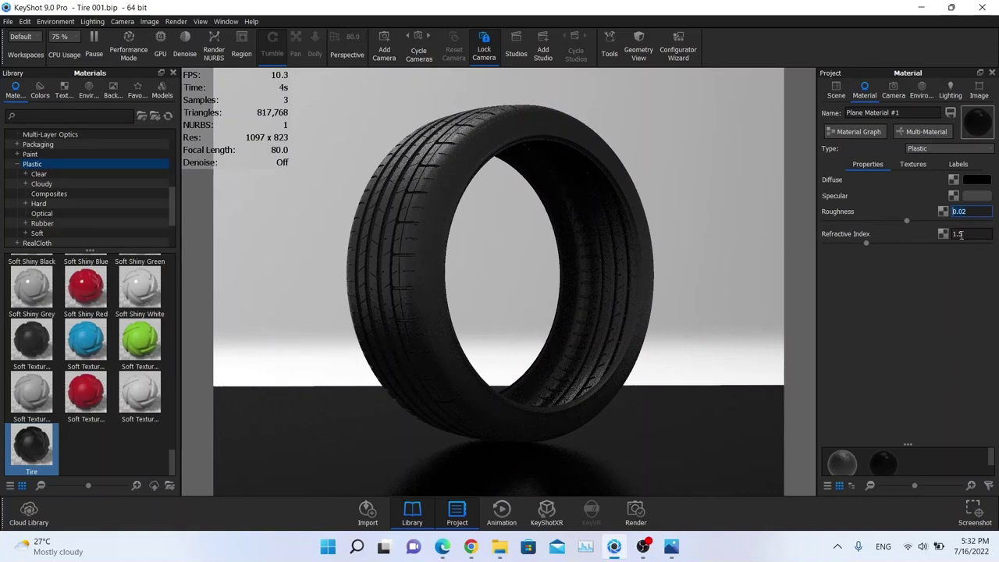
# Assign the radial_gradient.JPG texture from the library as the floor material's opacity map
pyautogui.click(952, 164)
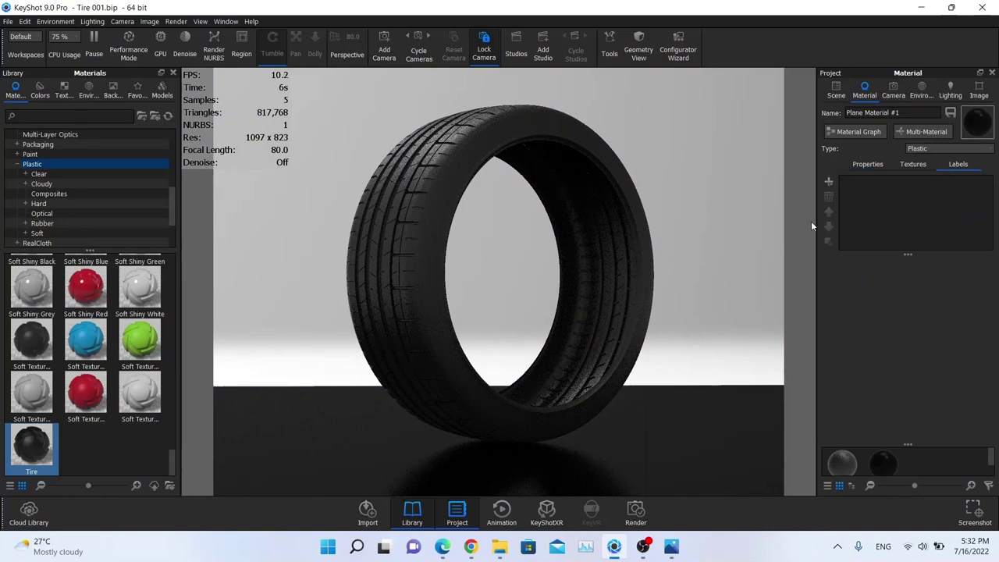
pyautogui.click(906, 165)
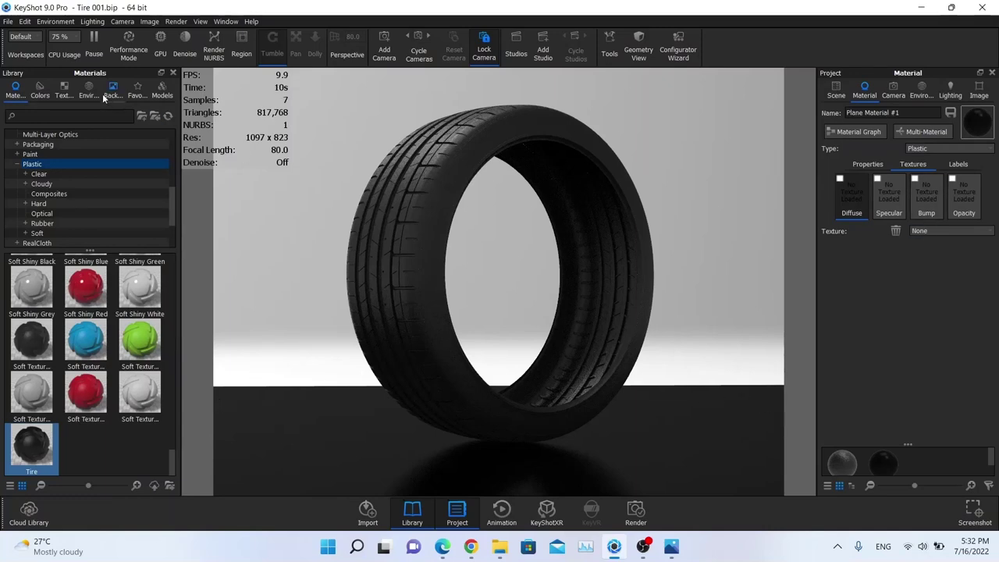
pyautogui.click(67, 90)
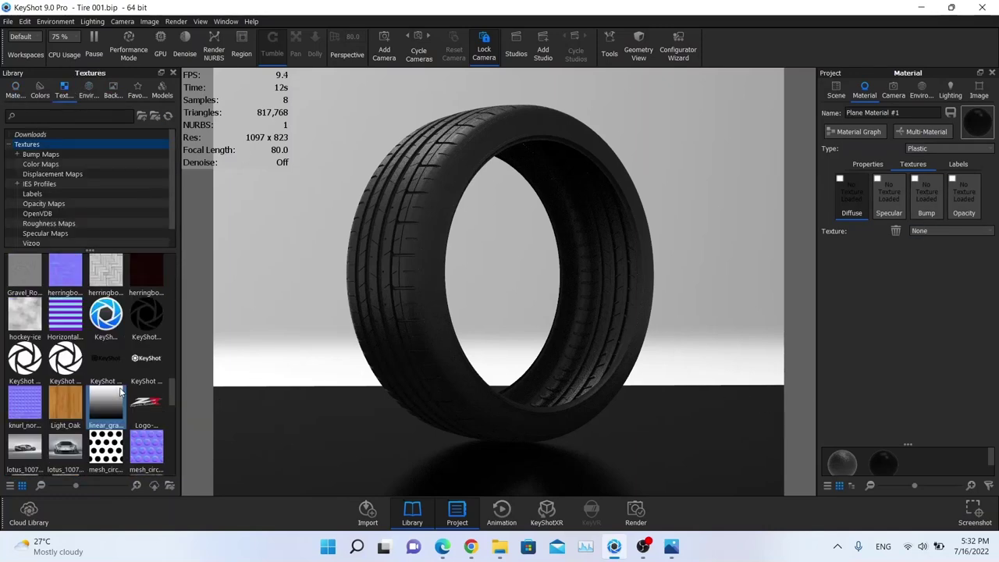
pyautogui.scroll(5, 120, 387)
pyautogui.moveTo(137, 316); pyautogui.dragTo(962, 202)
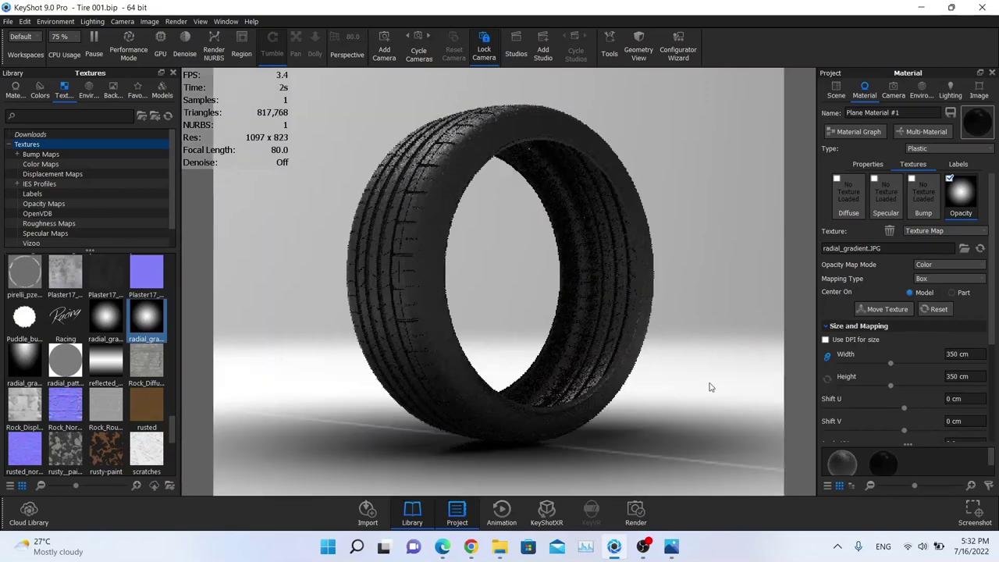
# Turn off repetition of the floor's opacity texture and preview its radial_gradient node in the Material Graph beside the tire
pyautogui.scroll(-3, 951, 336)
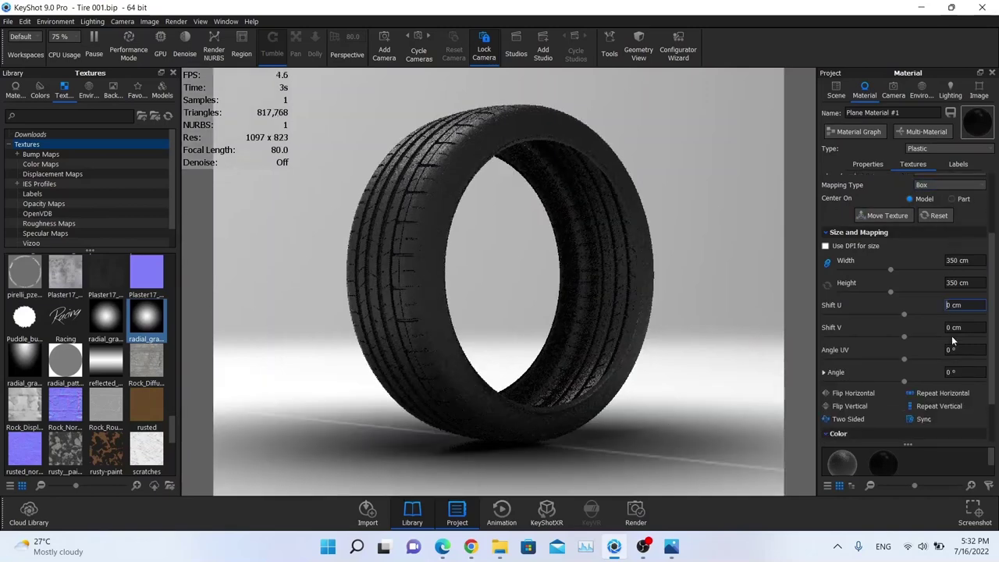
pyautogui.click(911, 348)
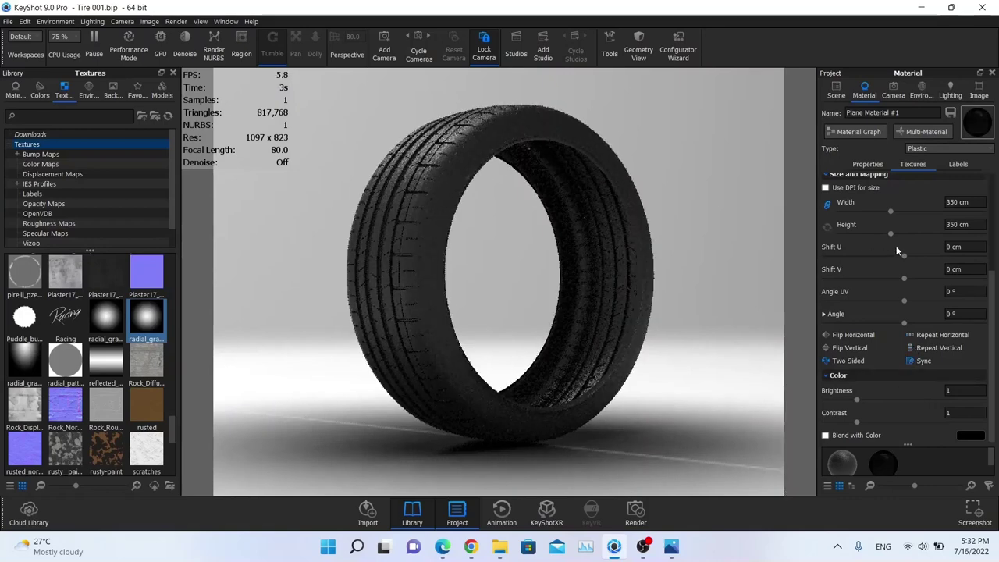
pyautogui.scroll(3, 902, 242)
pyautogui.click(859, 131)
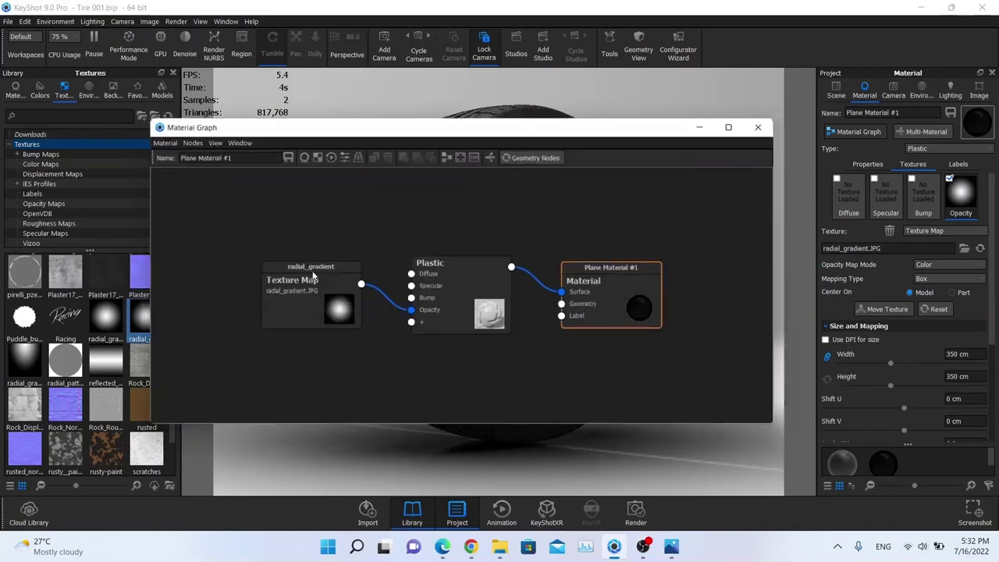
pyautogui.click(305, 287)
pyautogui.moveTo(523, 122); pyautogui.dragTo(93, 191)
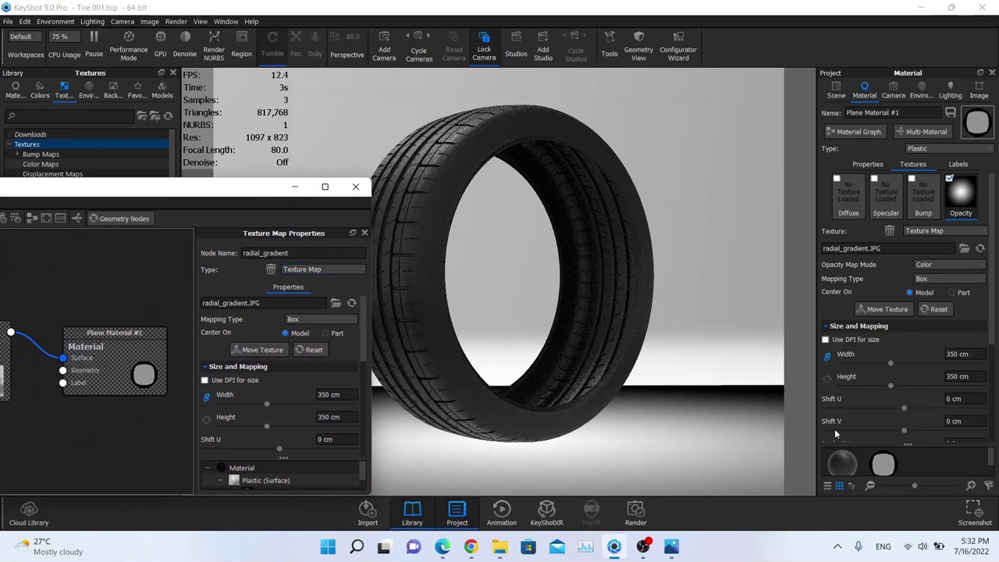
# Set the opacity texture's linked width and height to 300 cm and close the Material Graph
pyautogui.click(973, 353)
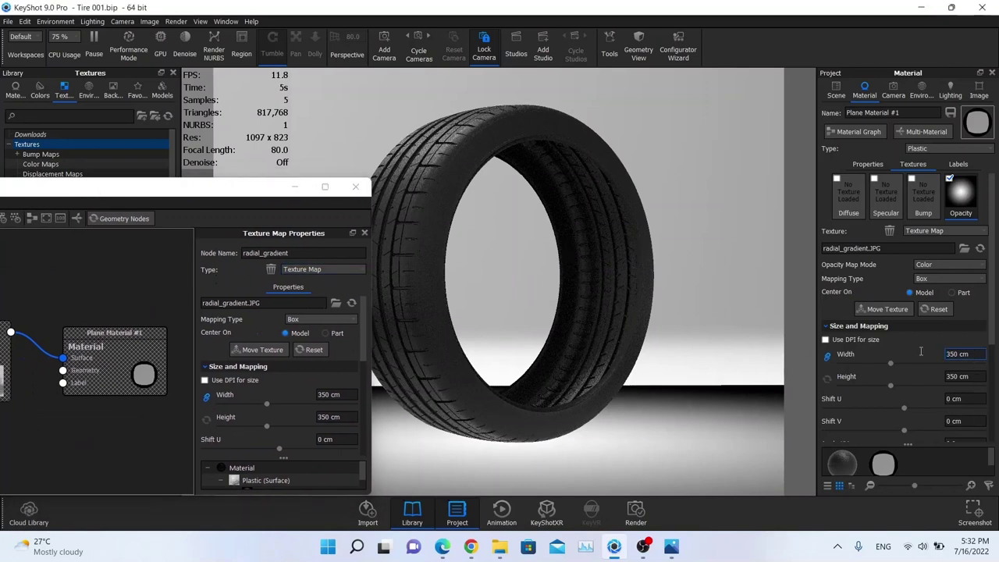
pyautogui.write('300')
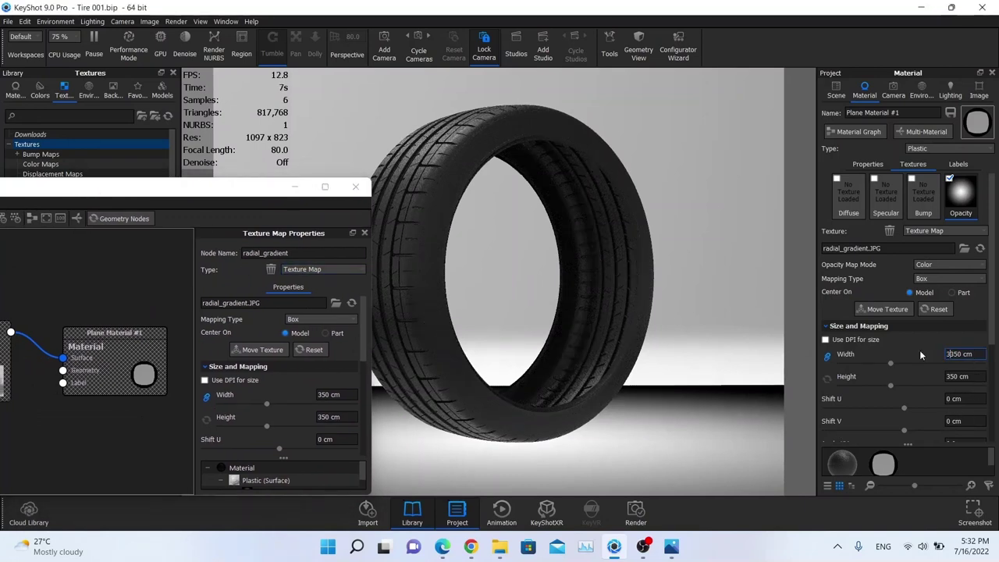
pyautogui.press('Delete')
pyautogui.press('Delete')
pyautogui.press('Delete')
pyautogui.press('Return')
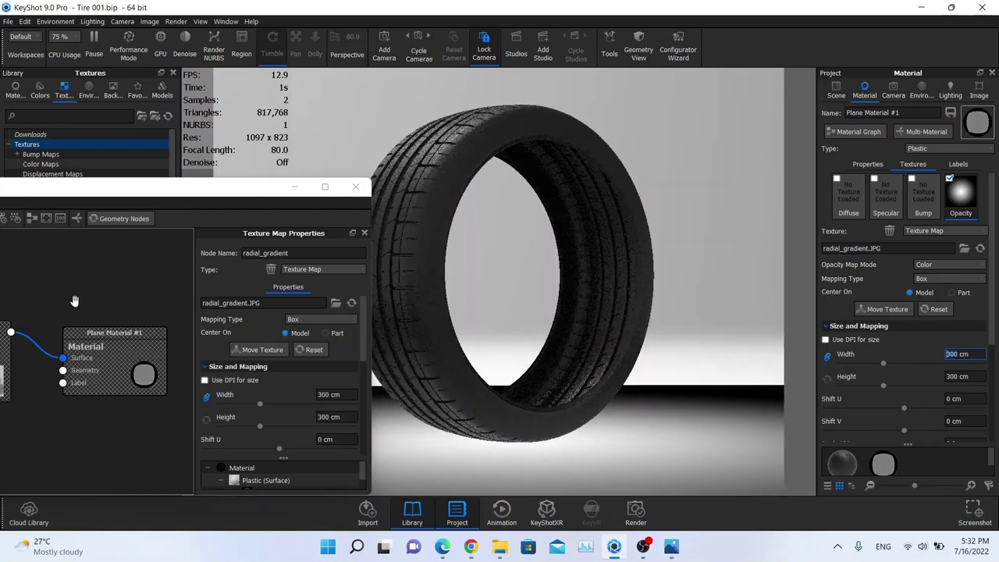
pyautogui.moveTo(119, 197); pyautogui.dragTo(375, 179)
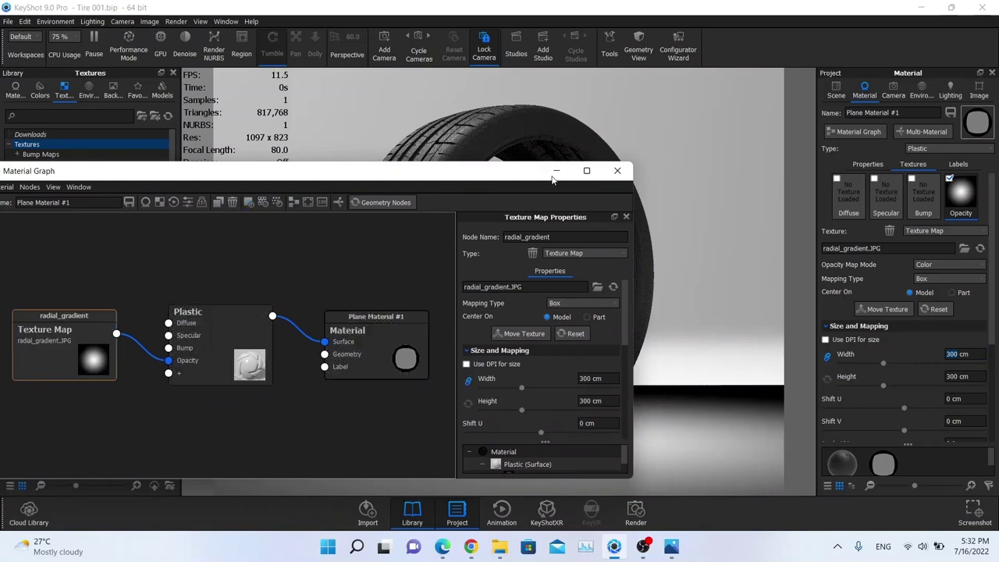
pyautogui.click(617, 171)
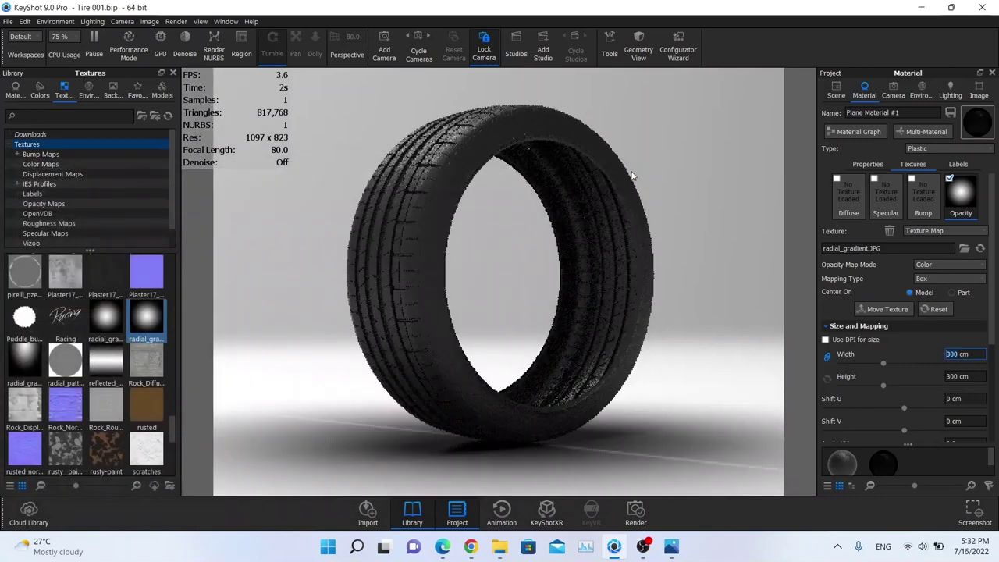
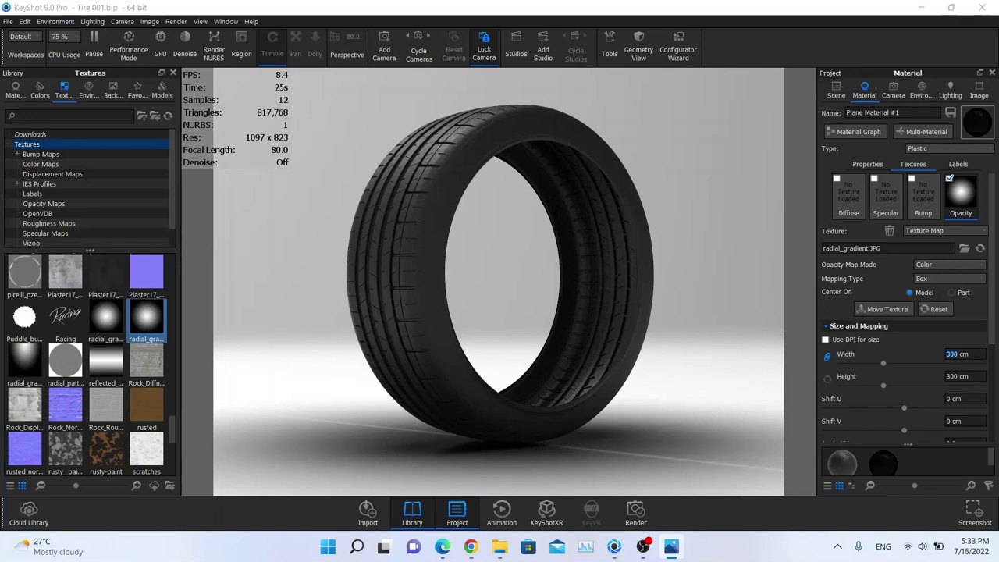
# Set the roughness of the tire's material to 0.1
pyautogui.doubleClick(502, 138)
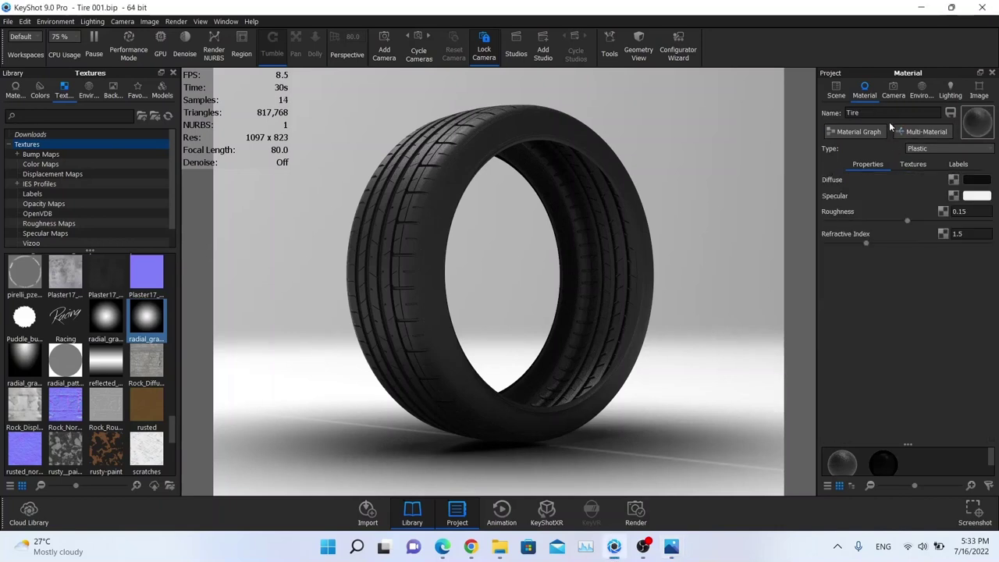
pyautogui.click(839, 97)
pyautogui.click(863, 97)
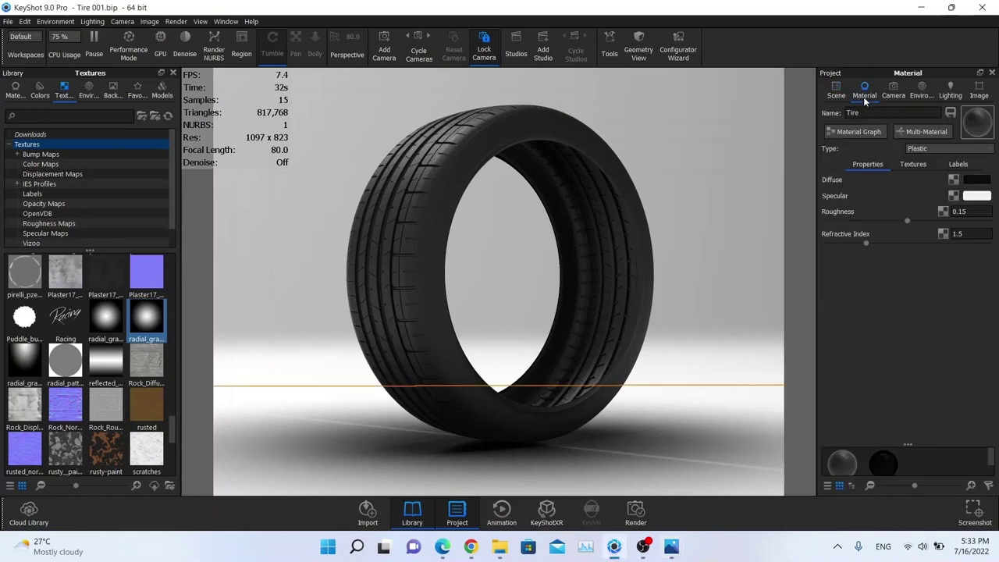
pyautogui.click(964, 210)
pyautogui.press('BackSpace')
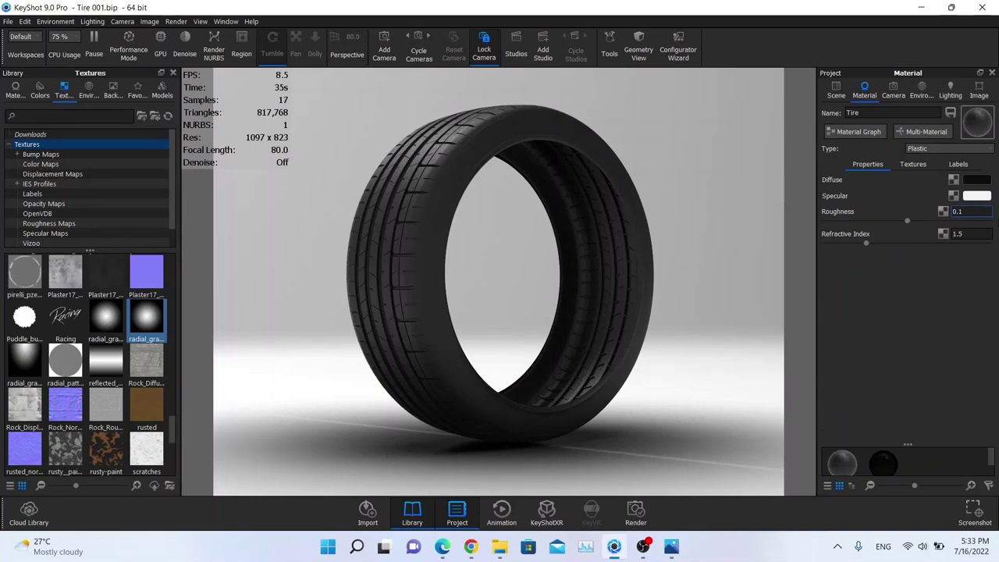
# Add a new environment and set its HDRI background resolution to 10000 x 5000
pyautogui.click(921, 90)
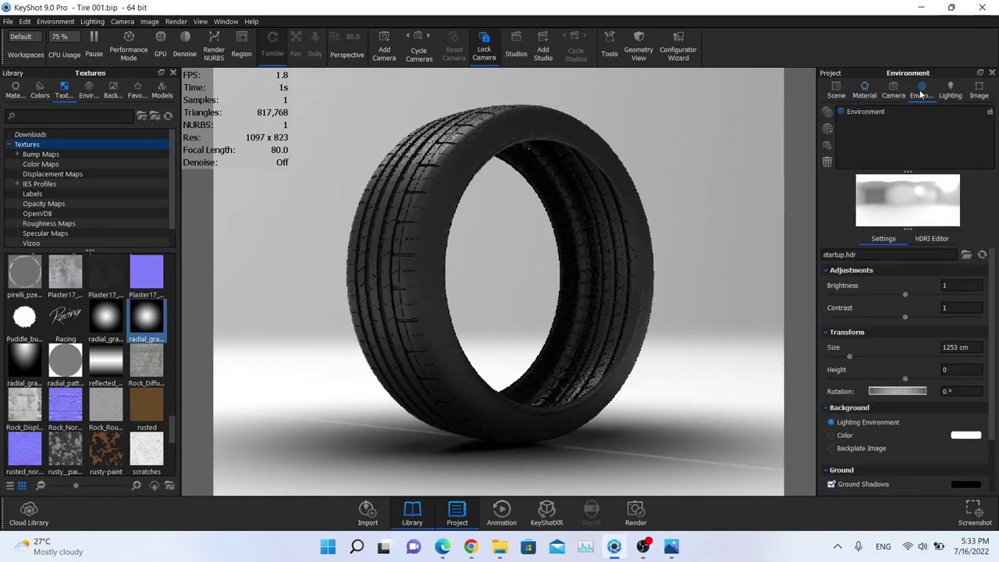
pyautogui.click(828, 128)
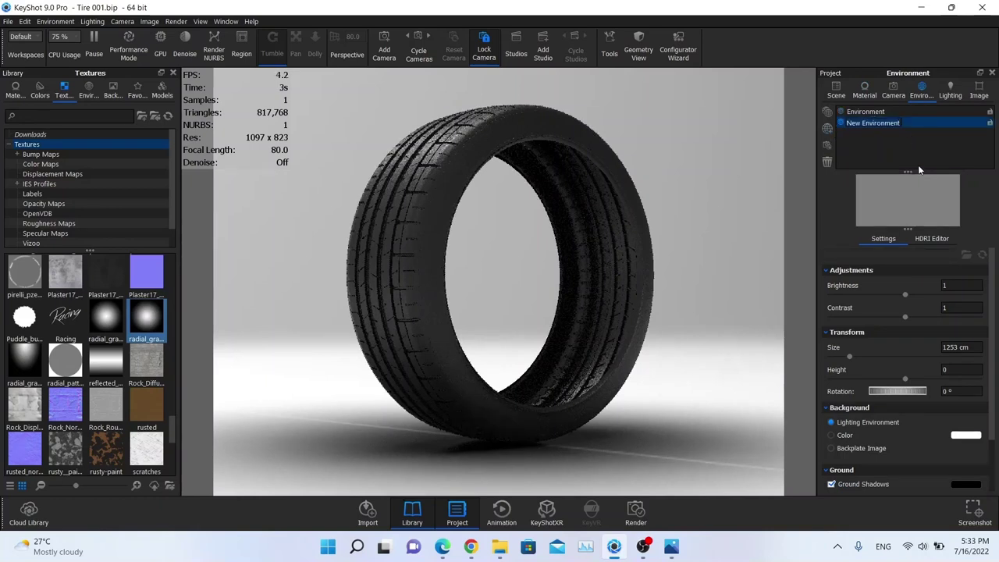
pyautogui.click(932, 238)
pyautogui.click(942, 431)
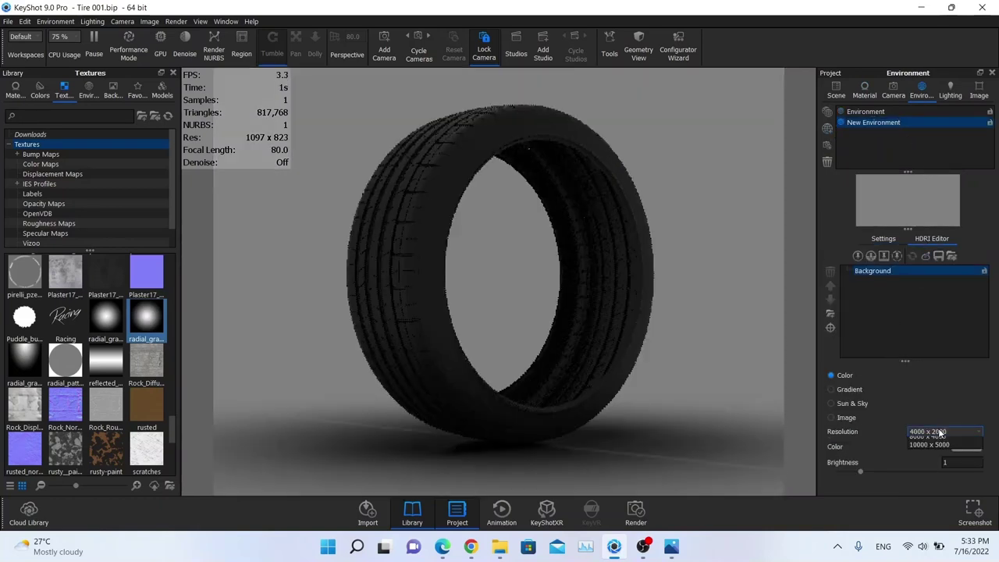
pyautogui.click(928, 444)
# Set the new environment's background color to black (#000000) and add a circular light pin to it
pyautogui.click(966, 446)
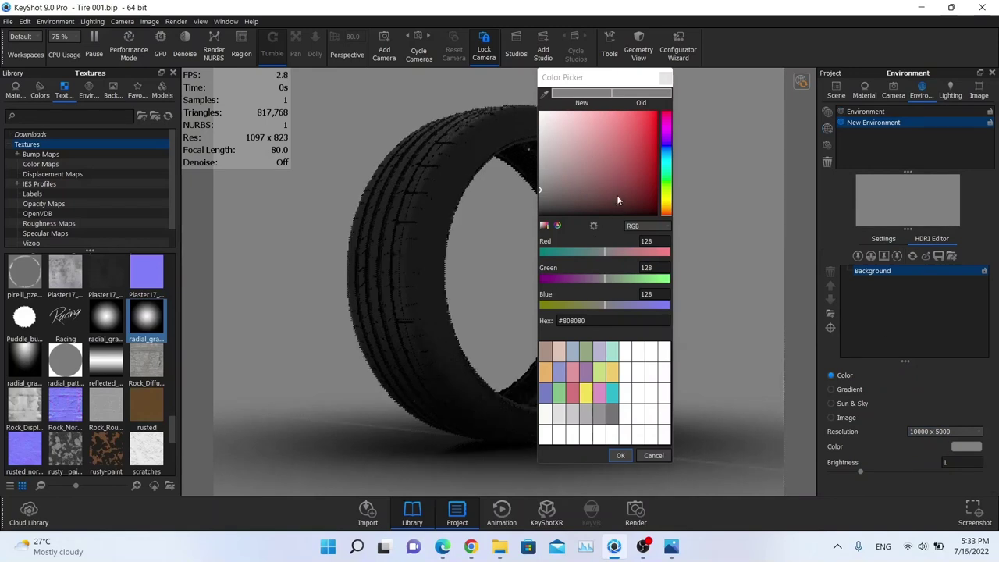
pyautogui.moveTo(616, 200); pyautogui.dragTo(539, 213)
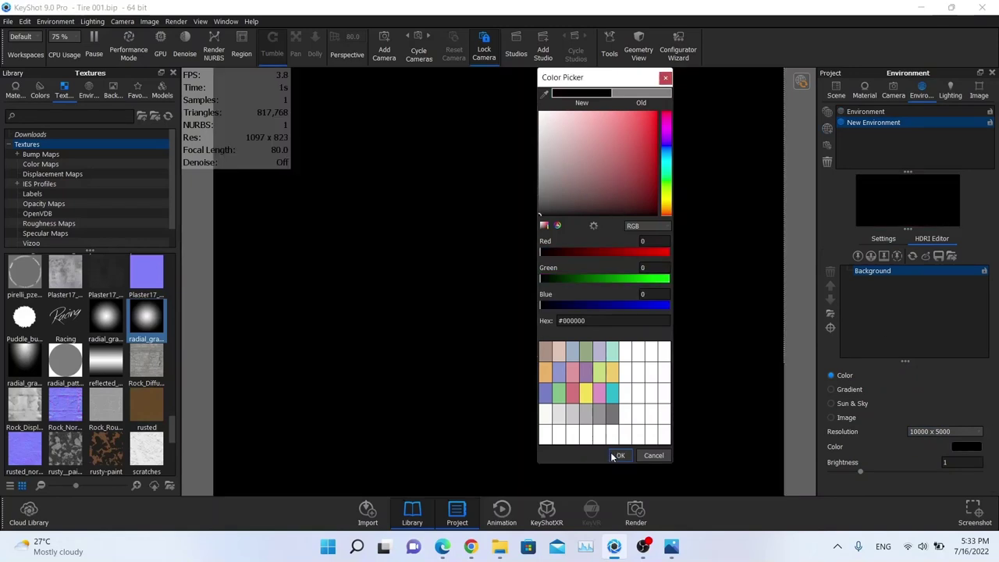
pyautogui.click(616, 456)
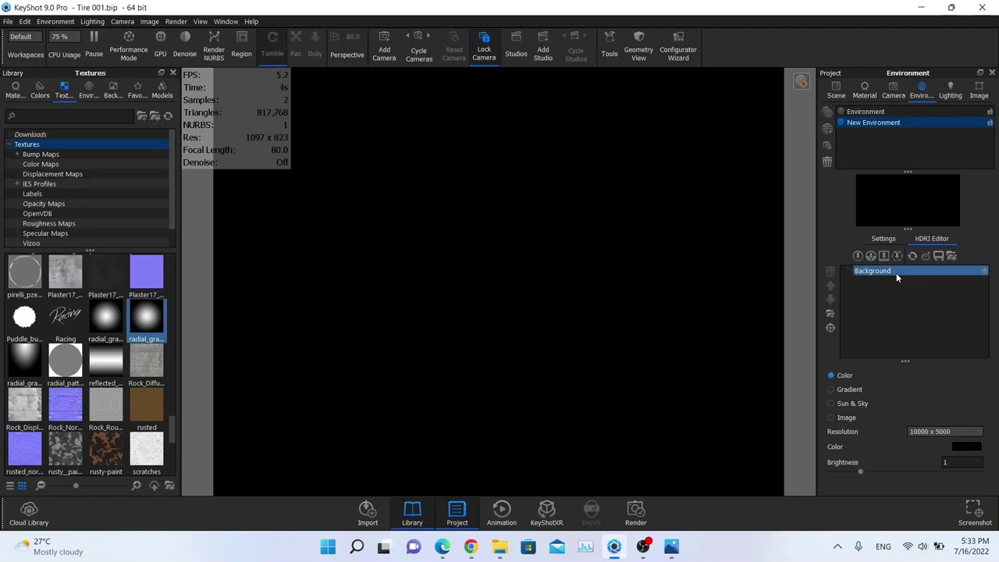
pyautogui.click(859, 258)
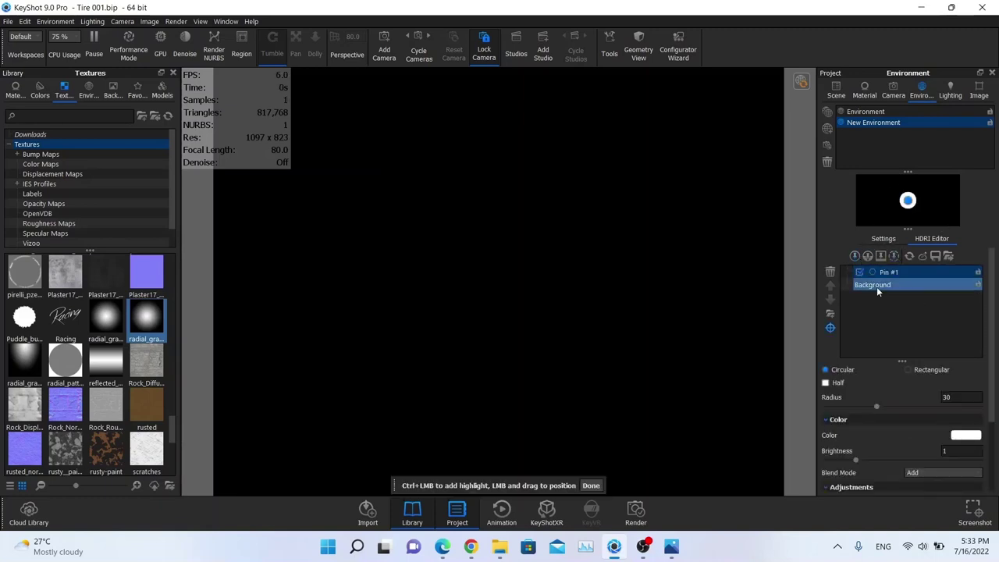
# Set the light pin's brightness to 16 and its falloff to 1
pyautogui.click(958, 450)
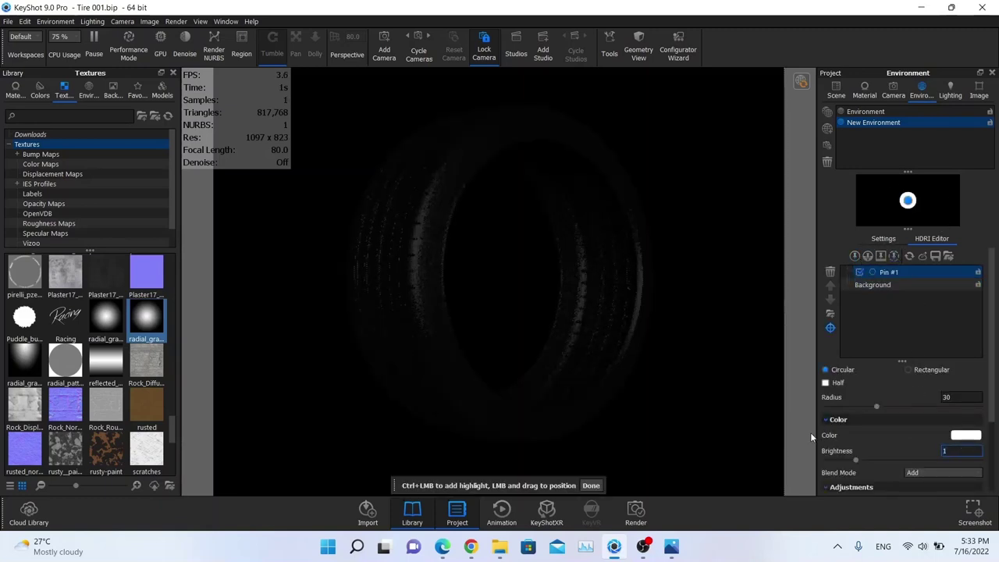
pyautogui.write('16')
pyautogui.press('Return')
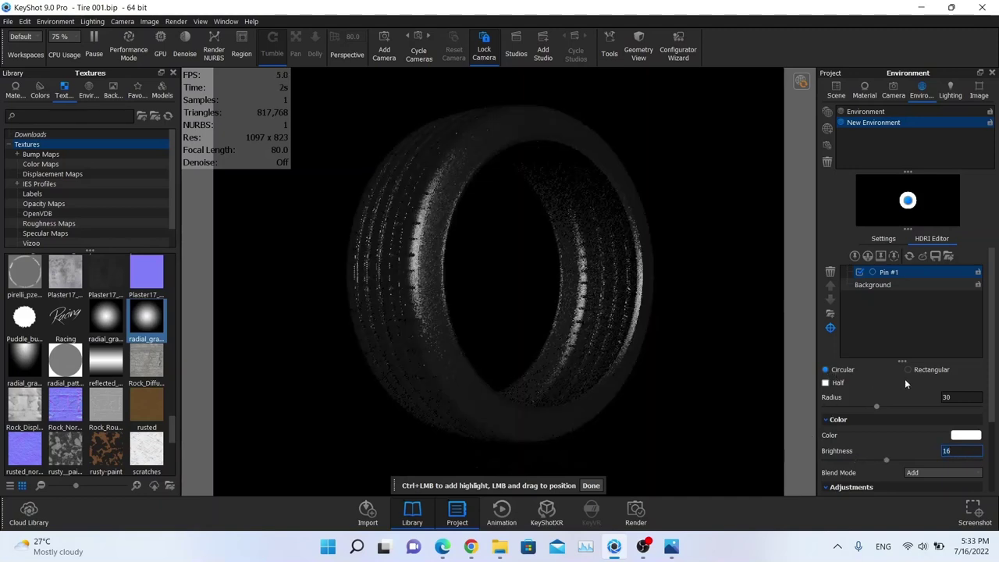
pyautogui.scroll(-1, 920, 397)
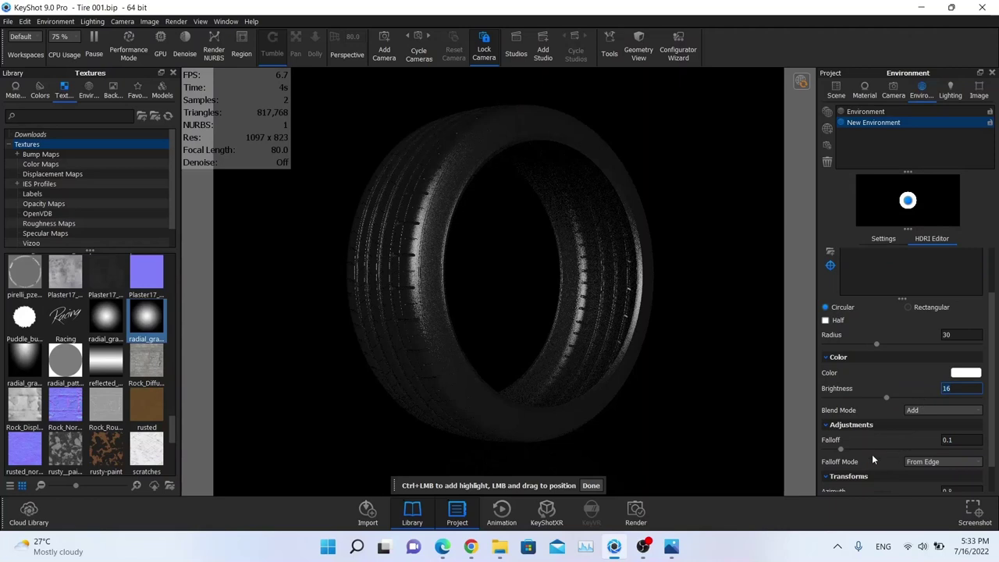
pyautogui.click(843, 449)
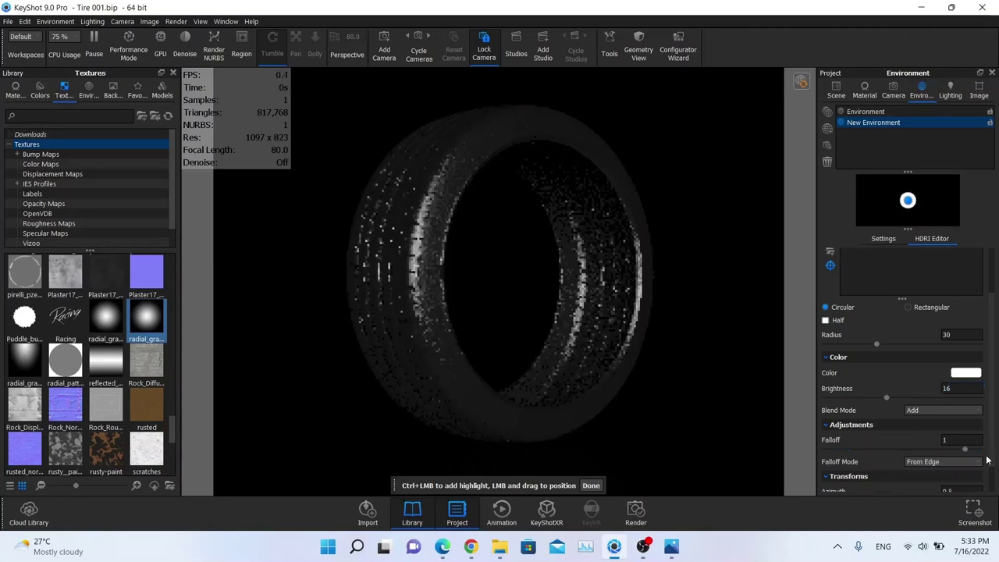
# Reposition the light pin by placing its highlight on the tire's outer tread
pyautogui.scroll(1, 939, 409)
pyautogui.moveTo(429, 252); pyautogui.dragTo(394, 246)
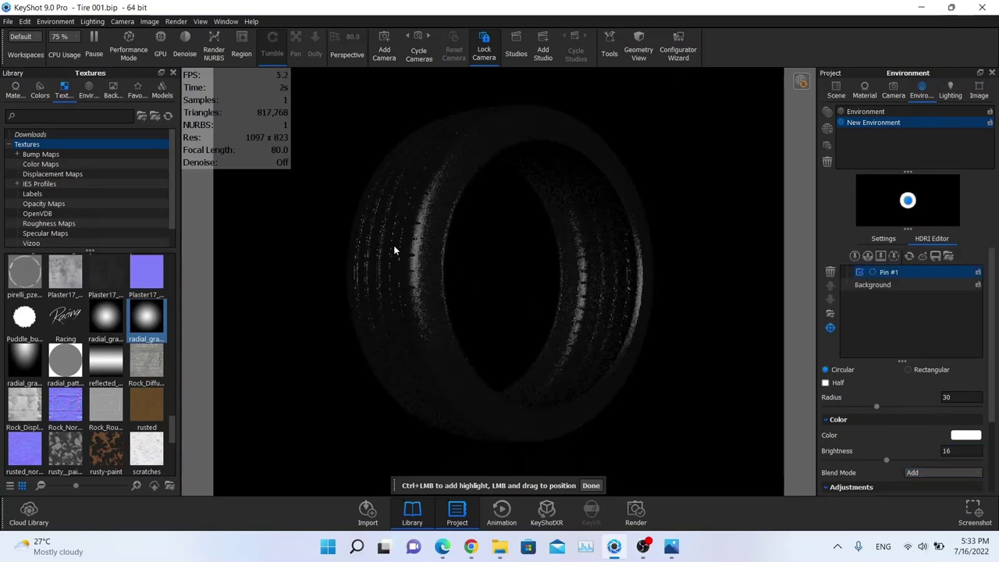
pyautogui.click(889, 200)
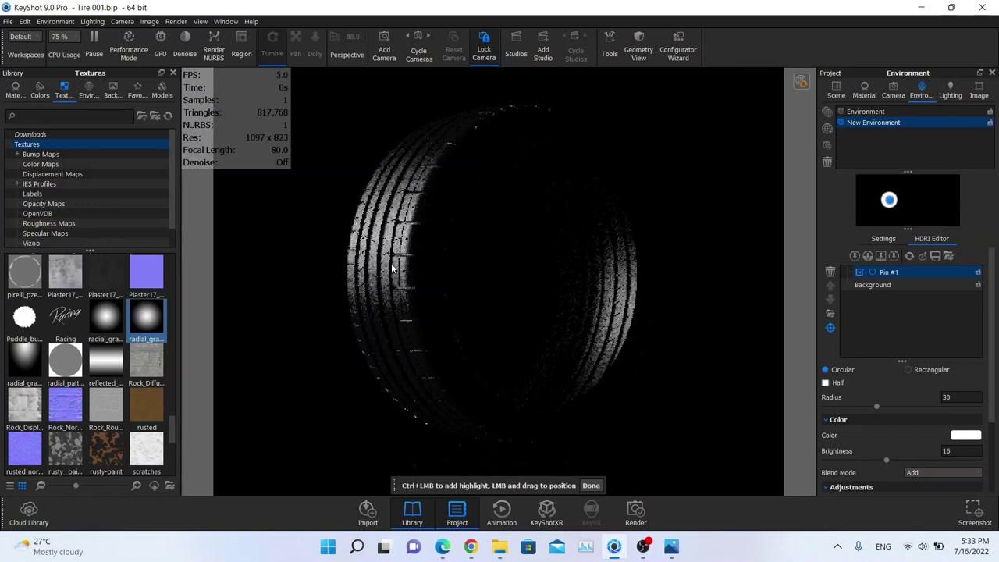
pyautogui.click(407, 239)
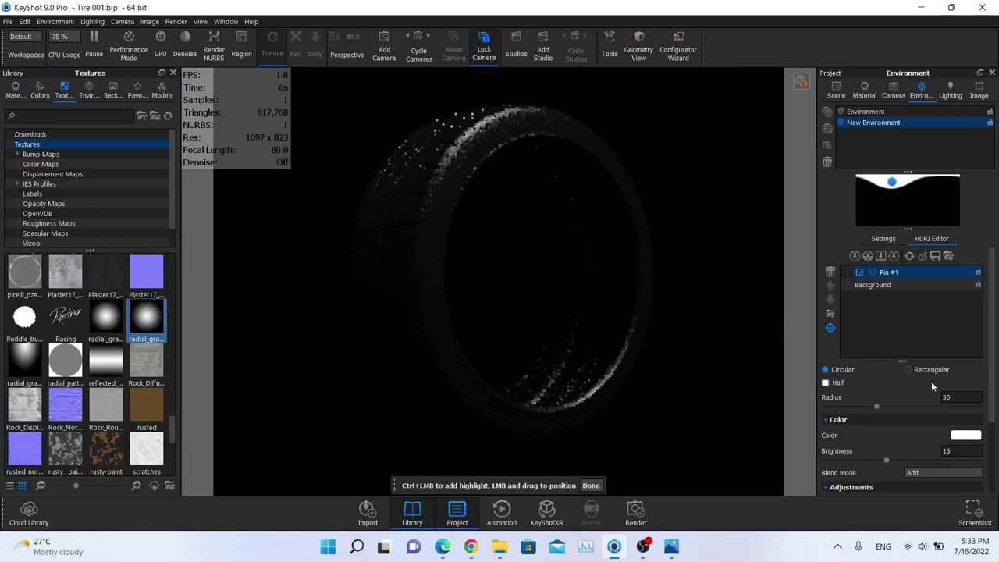
pyautogui.scroll(-1, 932, 384)
pyautogui.click(382, 234)
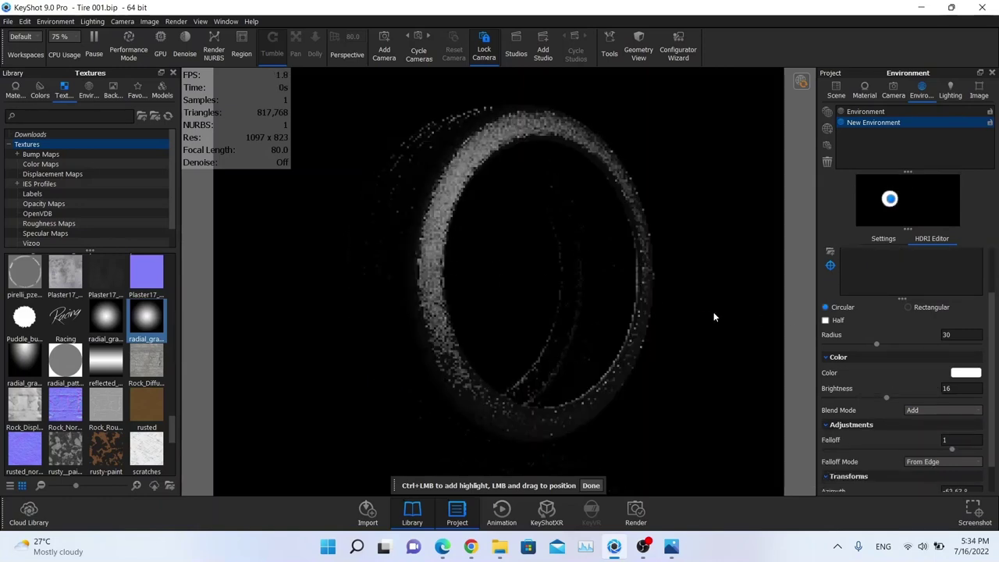
pyautogui.click(412, 242)
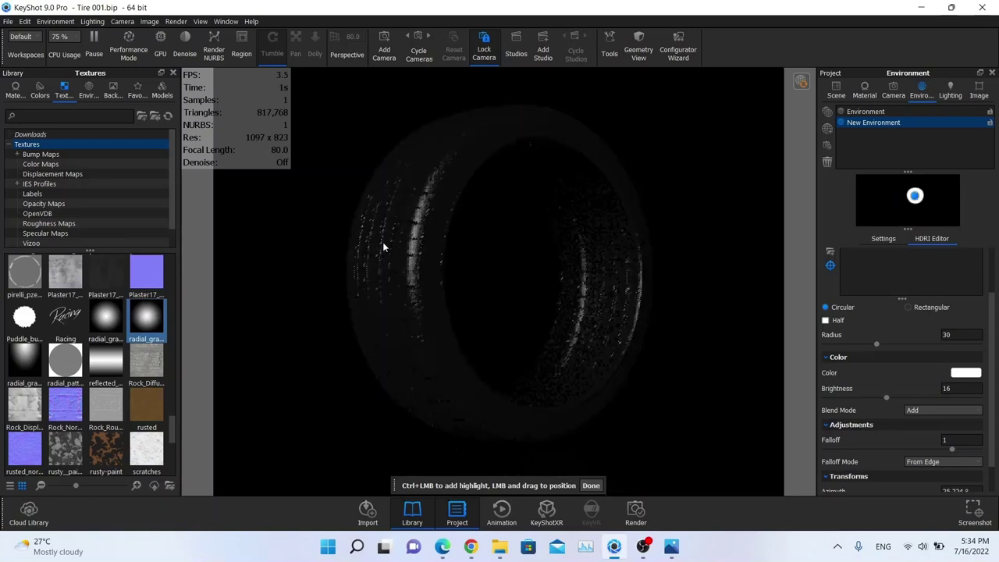
# Fine-tune the first pin's position to azimuth 91.08° and elevation 21.96°
pyautogui.scroll(-1, 859, 292)
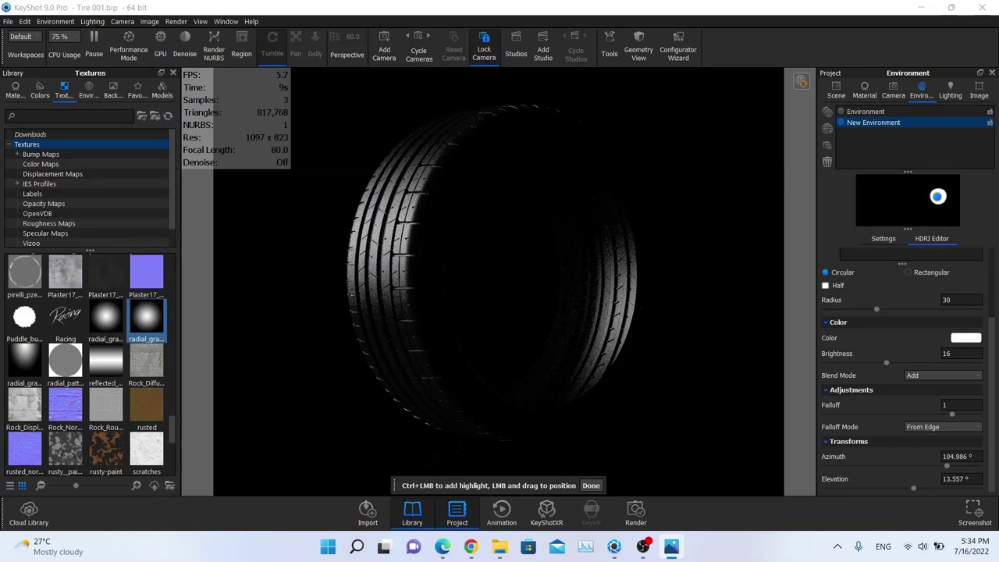
pyautogui.moveTo(946, 465); pyautogui.dragTo(942, 466)
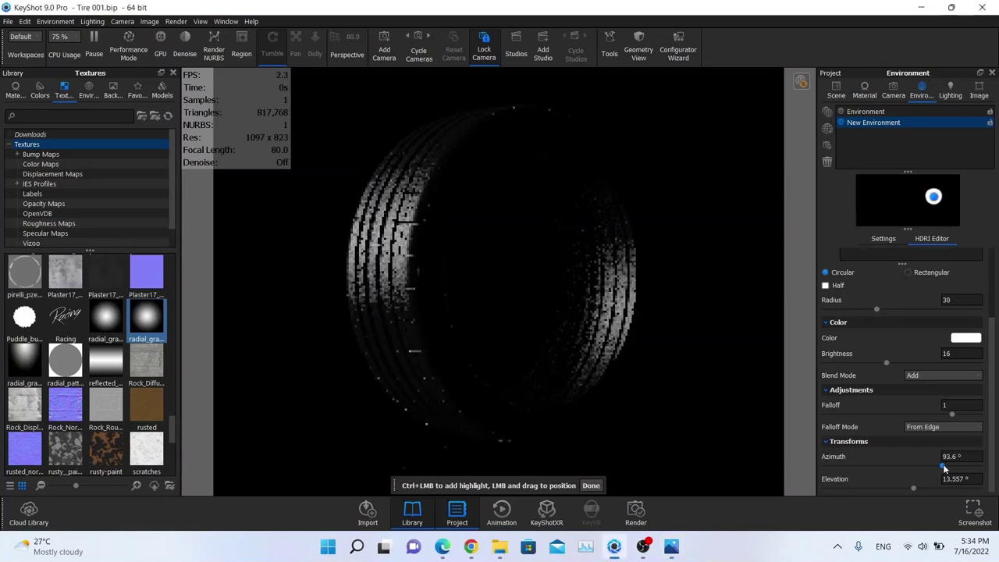
pyautogui.moveTo(941, 462); pyautogui.dragTo(922, 490)
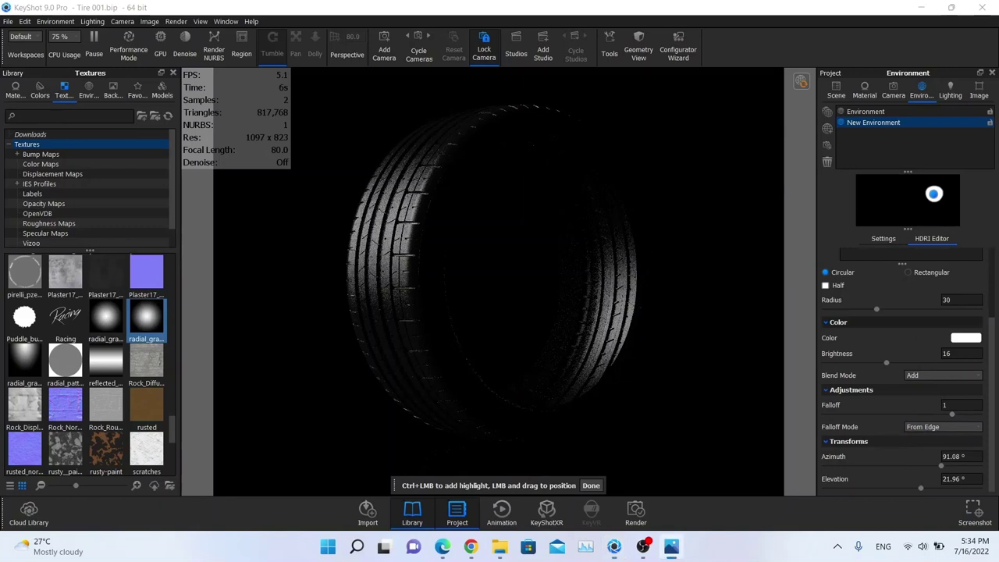
# Duplicate the first light pin and place the copy's highlight on the upper part of the tire's tread
pyautogui.rightClick(935, 197)
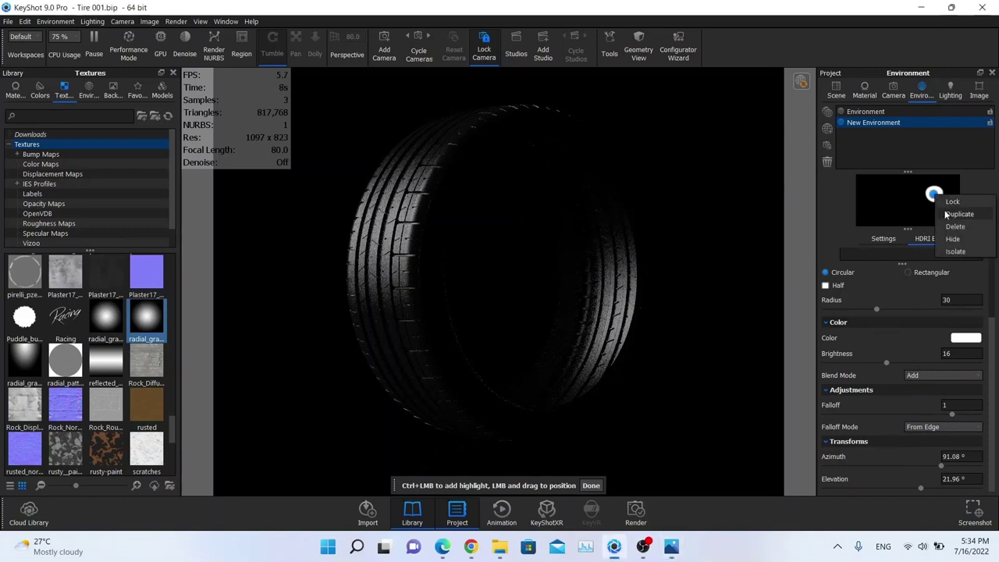
pyautogui.click(940, 212)
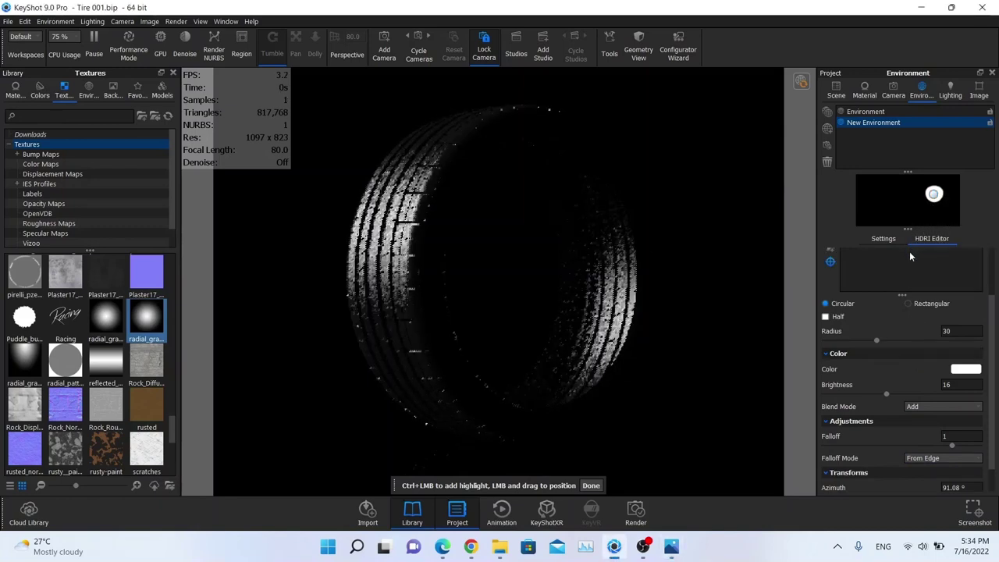
pyautogui.click(853, 257)
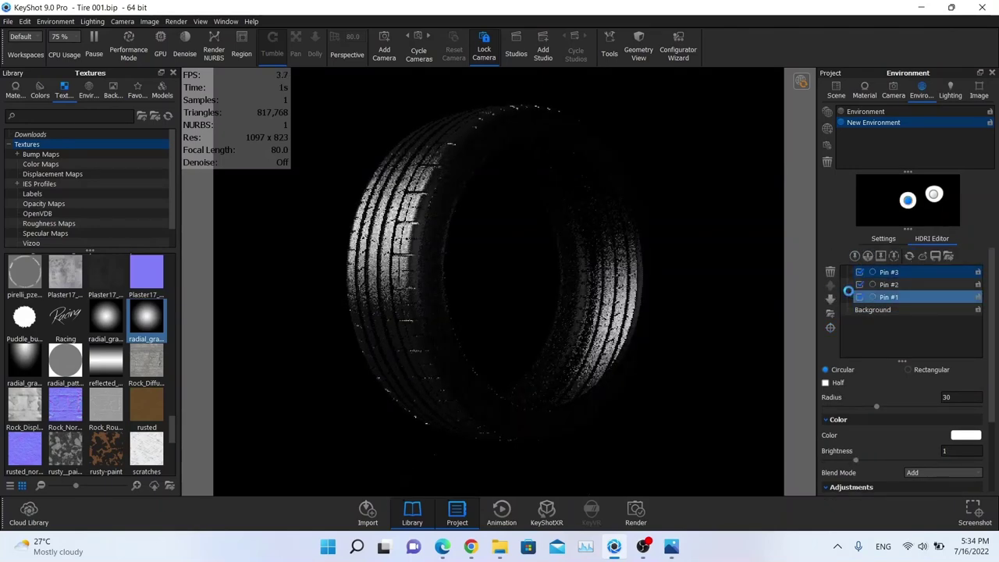
pyautogui.click(830, 271)
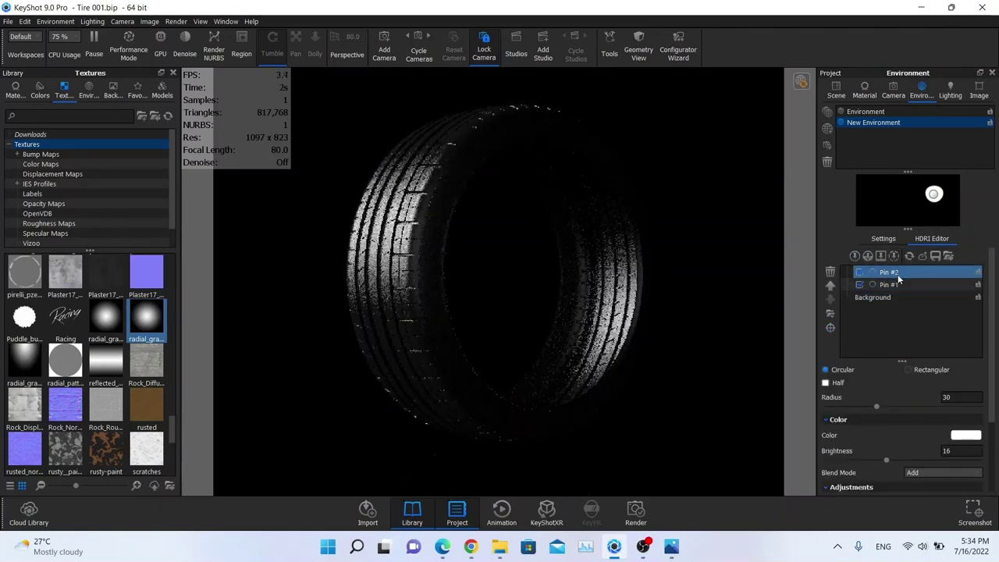
pyautogui.click(830, 328)
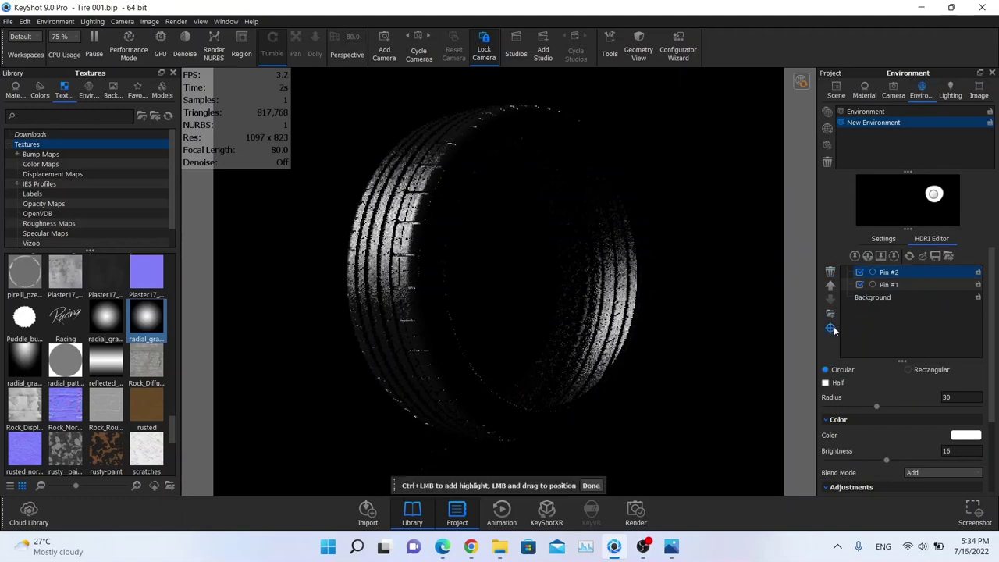
pyautogui.click(451, 133)
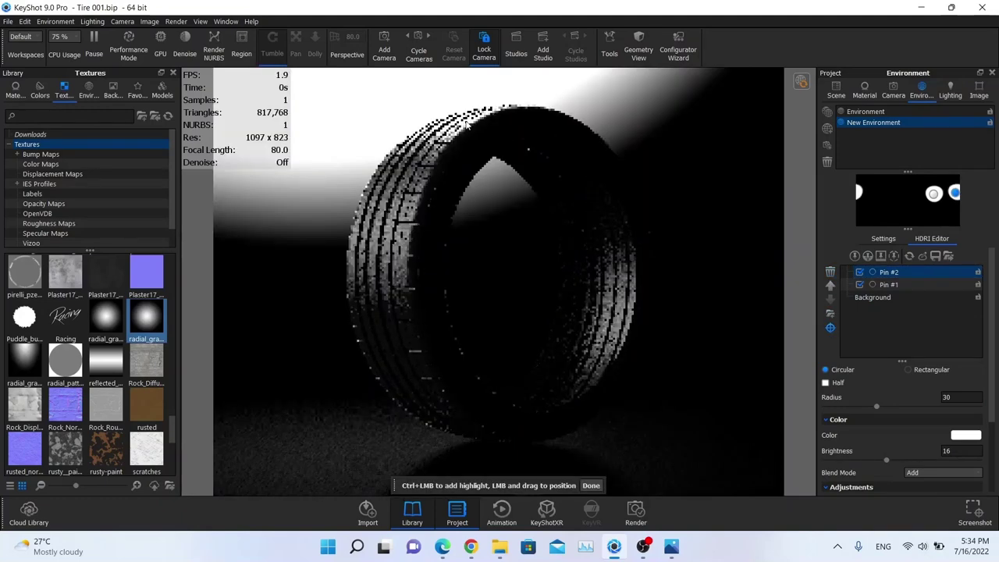
pyautogui.click(479, 122)
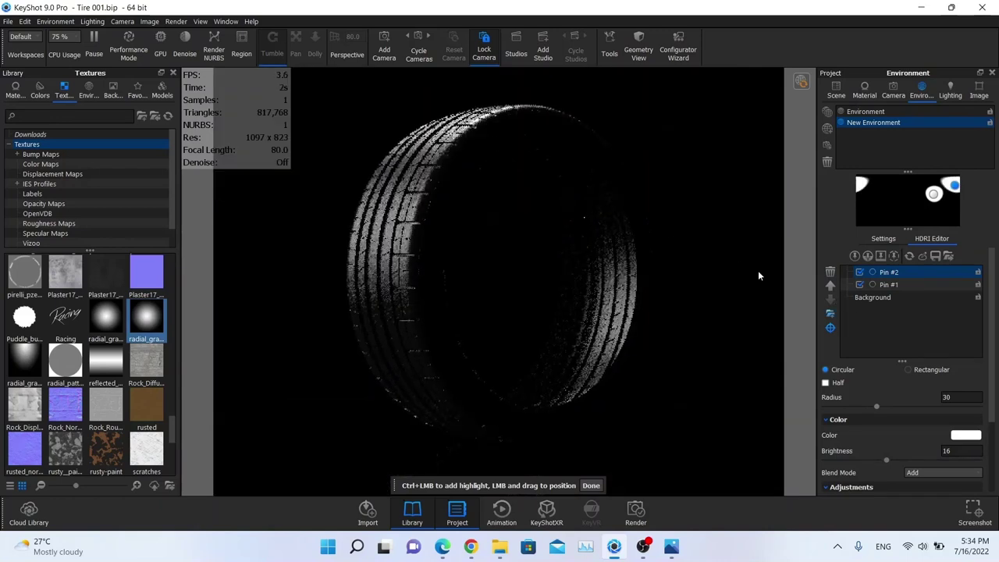
# Set the second pin's brightness to 6, its azimuth to 159.48° and its elevation to 59.58°
pyautogui.scroll(-3, 925, 359)
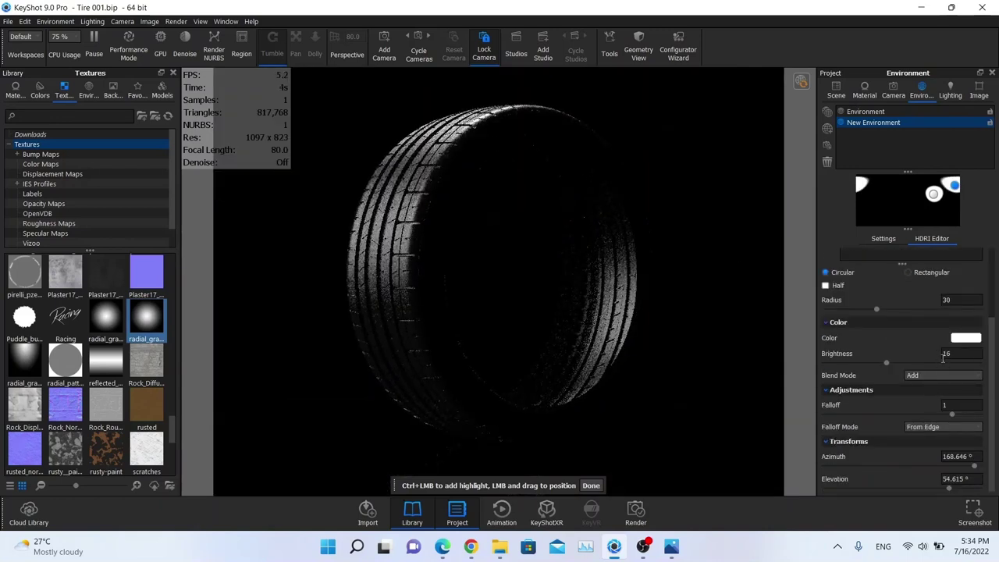
pyautogui.hotkey('alt', 'Tab')
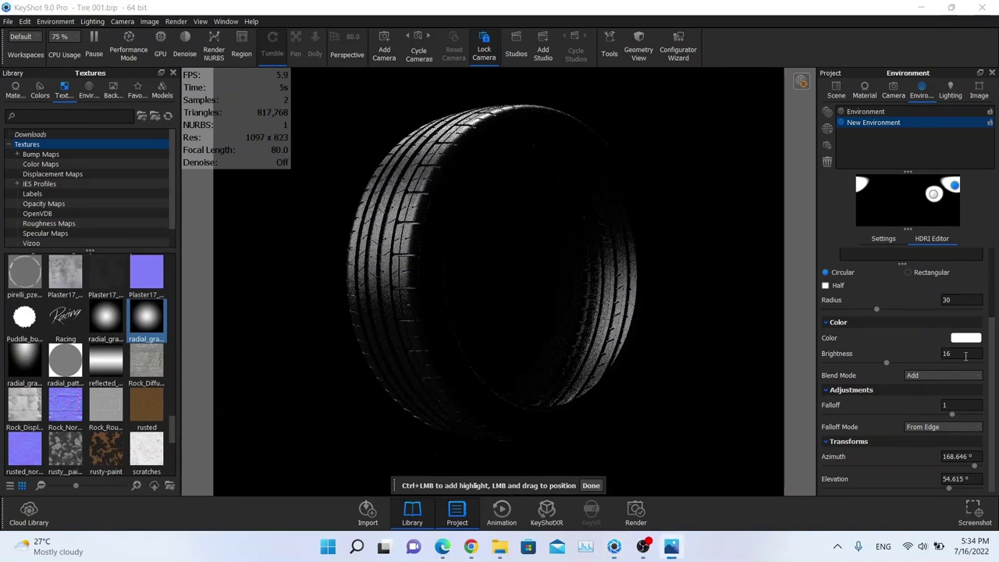
pyautogui.doubleClick(965, 355)
pyautogui.write('6')
pyautogui.press('Return')
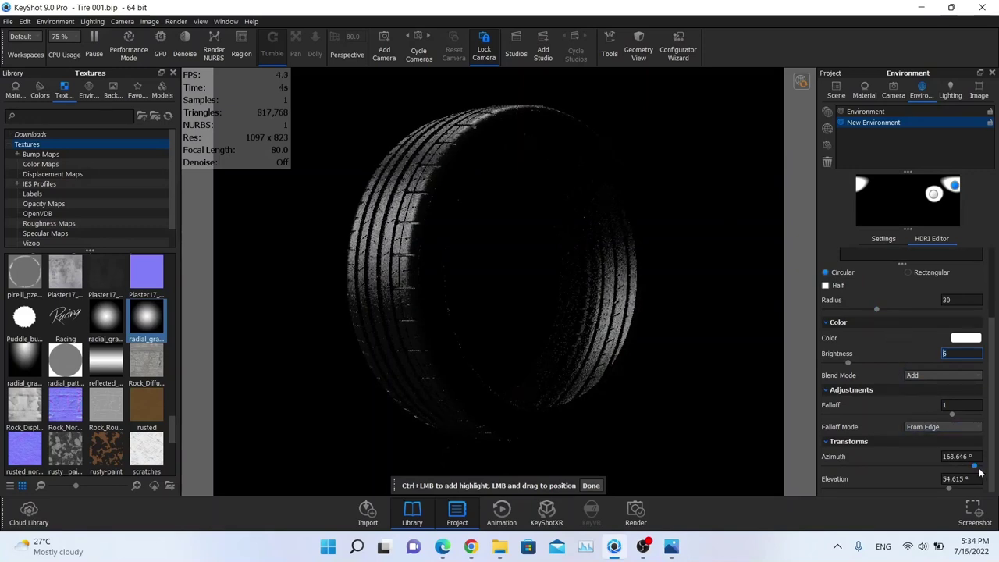
pyautogui.moveTo(977, 466); pyautogui.dragTo(952, 488)
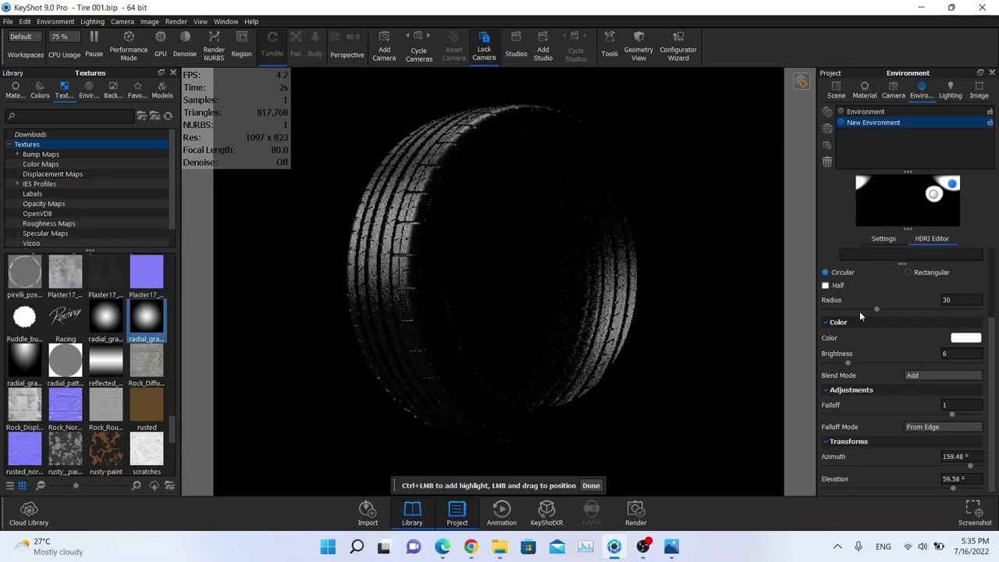
pyautogui.hotkey('alt', 'Tab')
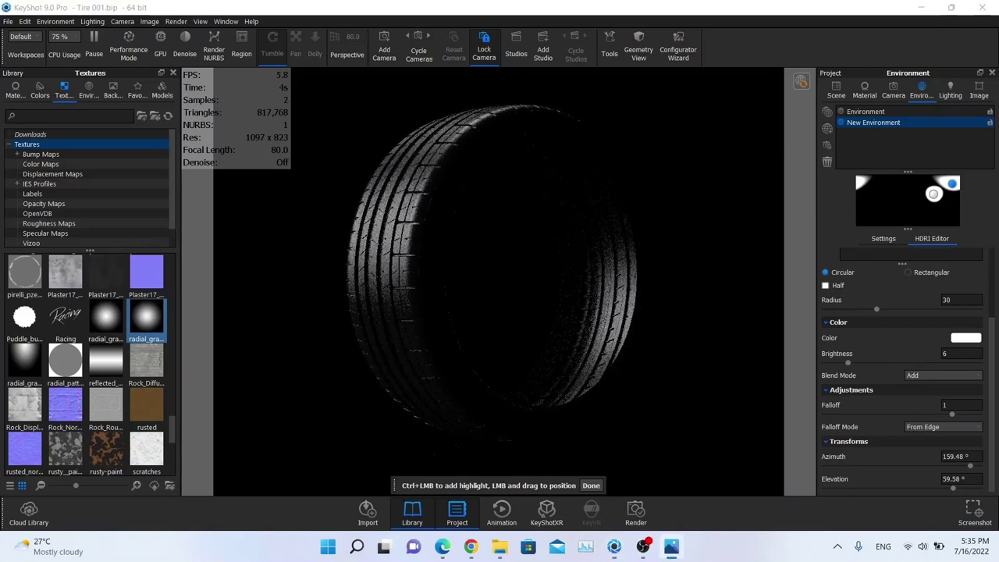
# Duplicate the second pin and position the copy at azimuth -74.16° and elevation -17.64° to light the tire's sidewall
pyautogui.click(951, 188)
pyautogui.rightClick(951, 188)
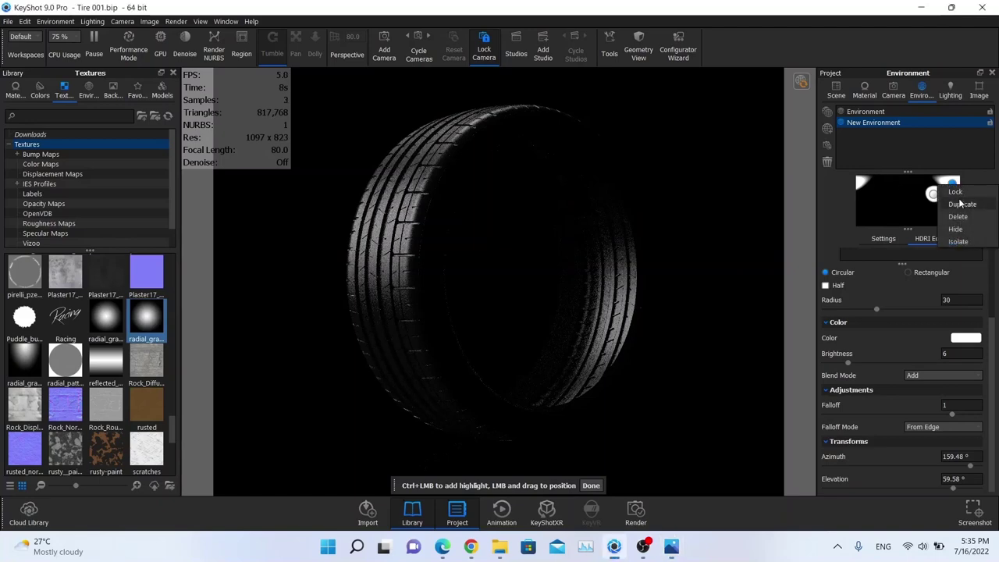
pyautogui.press('Escape')
pyautogui.moveTo(951, 187); pyautogui.dragTo(896, 200)
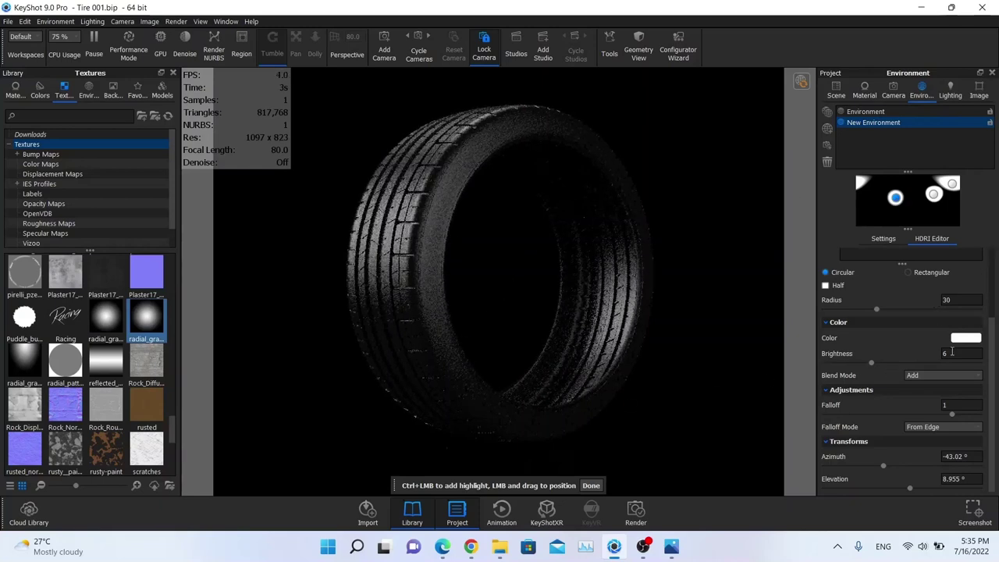
pyautogui.hotkey('alt', 'Tab')
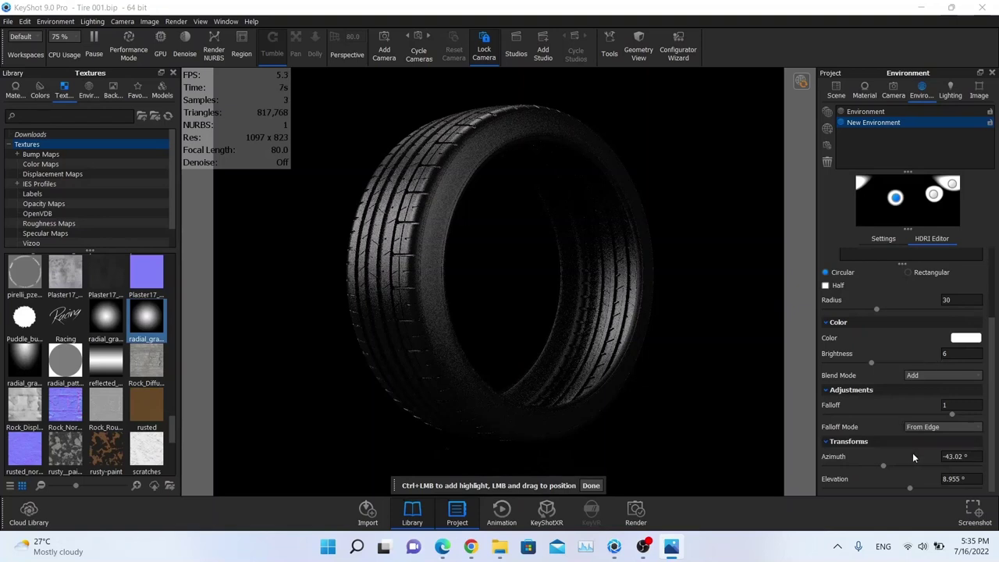
pyautogui.moveTo(881, 466); pyautogui.dragTo(869, 462)
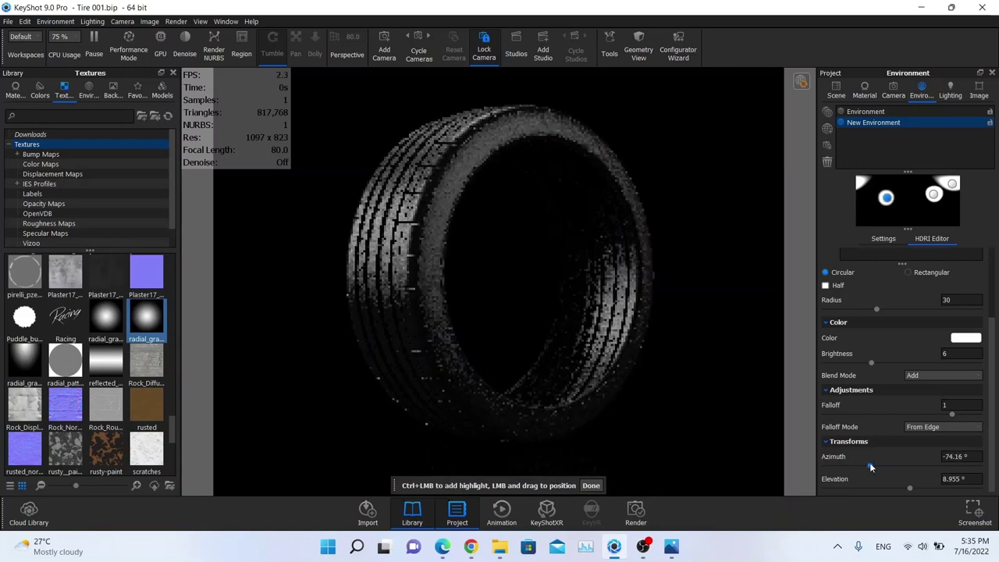
pyautogui.moveTo(910, 490); pyautogui.dragTo(886, 485)
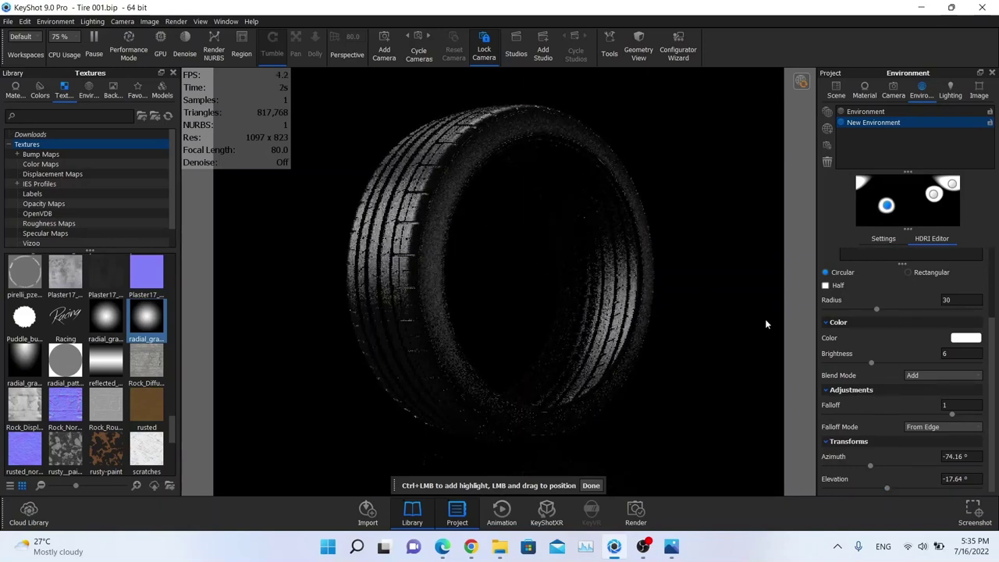
# Set the brightness of the pin lighting the sidewall to 7
pyautogui.click(965, 353)
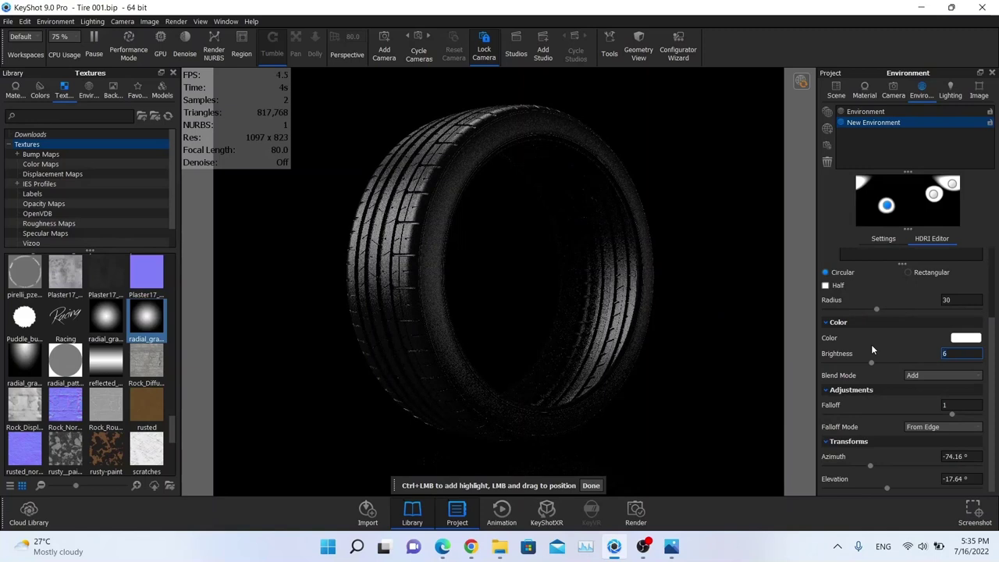
pyautogui.write('7')
pyautogui.press('Return')
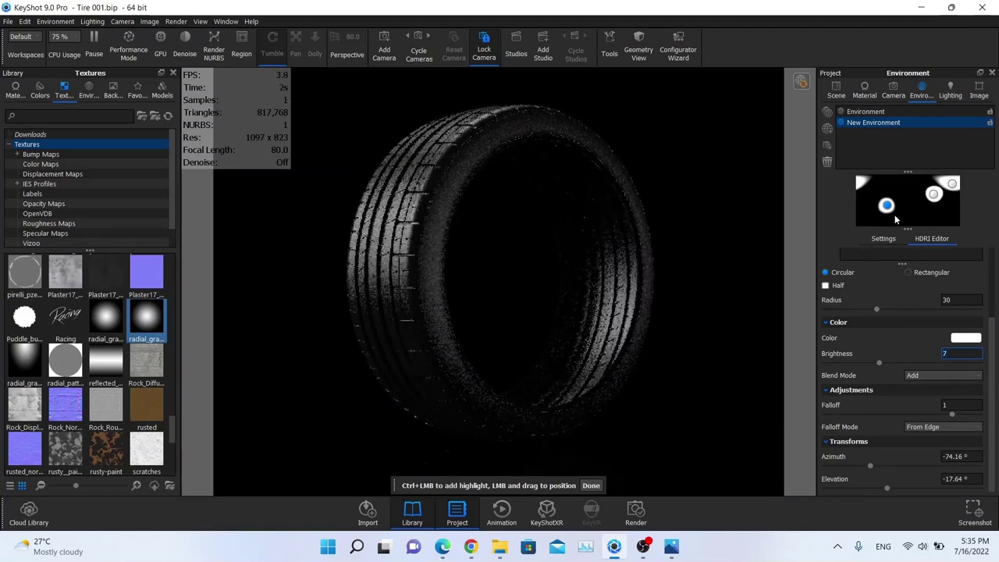
pyautogui.hotkey('alt', 'Tab')
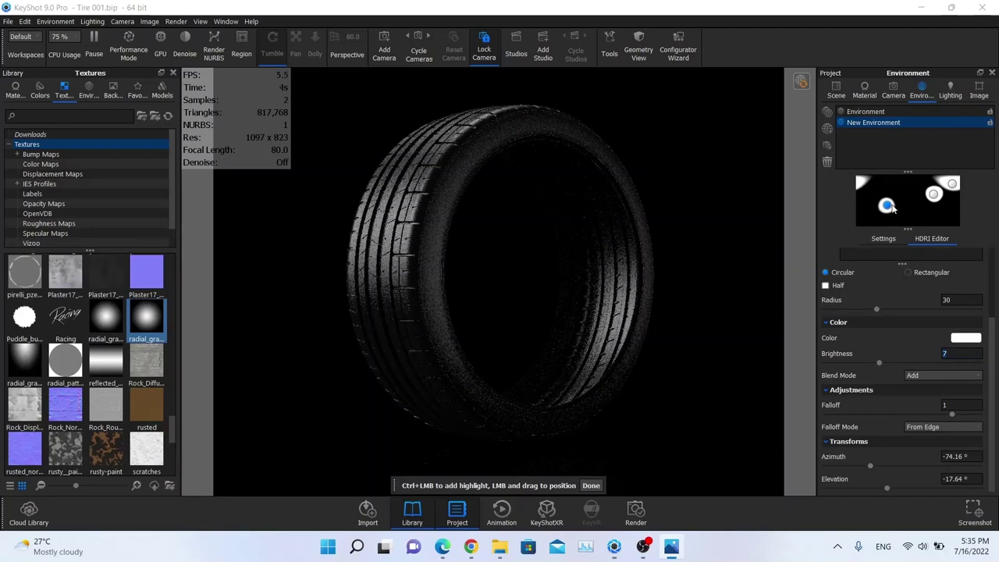
# Duplicate the sidewall pin and position the copy low in the environment at azimuth 83.34° and elevation -64.515°
pyautogui.rightClick(894, 207)
pyautogui.keyDown('ctrl'); pyautogui.click(945, 215); pyautogui.keyUp('ctrl')
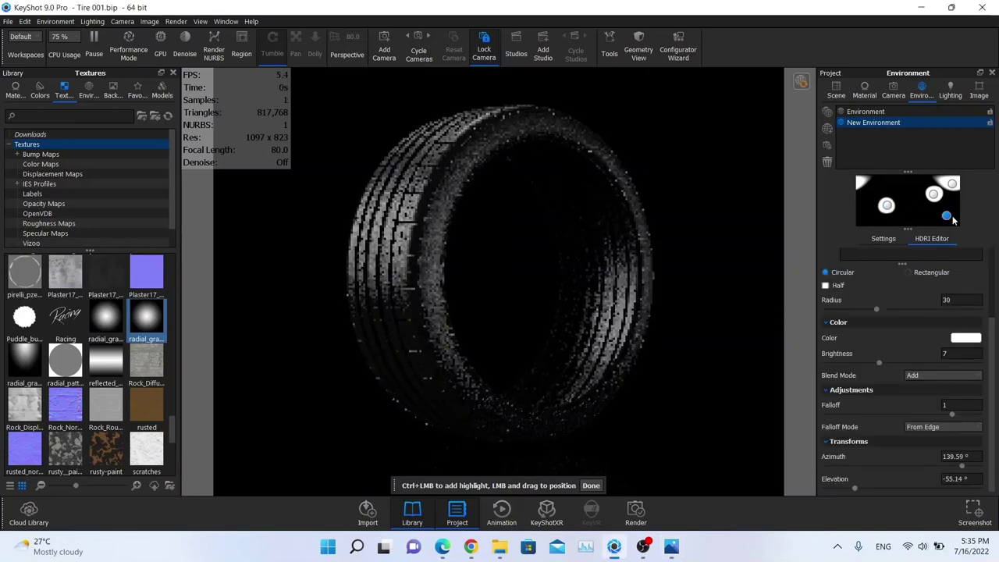
pyautogui.moveTo(946, 216); pyautogui.dragTo(932, 220)
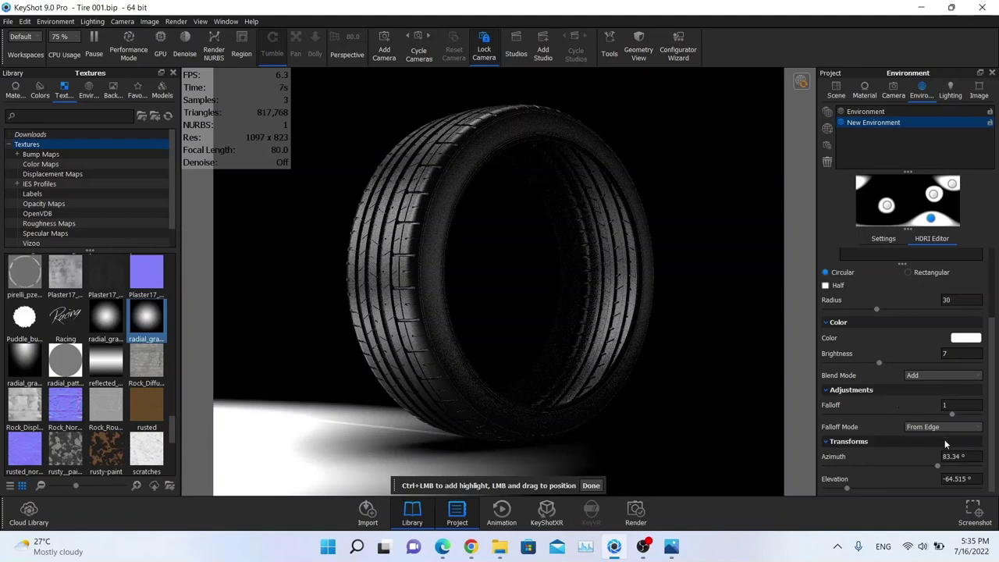
pyautogui.click(671, 546)
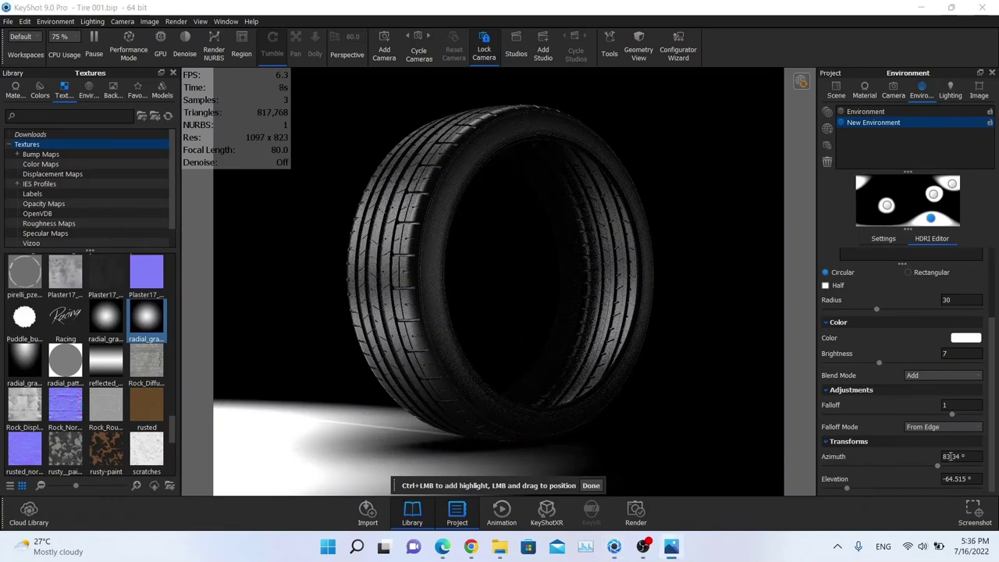
# Adjust the low pin's position to azimuth 97.2° and elevation -51.66°
pyautogui.moveTo(937, 465); pyautogui.dragTo(945, 468)
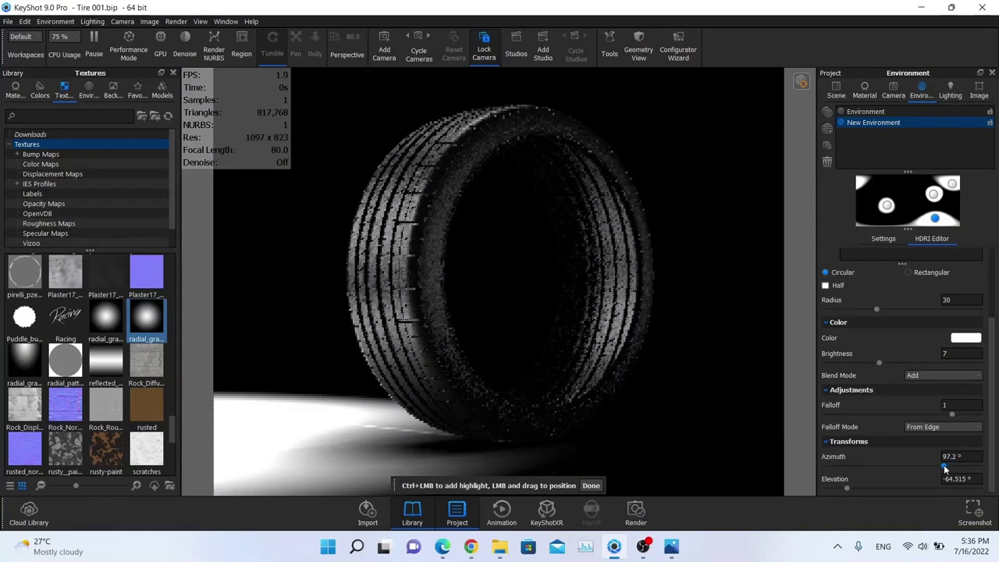
pyautogui.moveTo(848, 487); pyautogui.dragTo(857, 490)
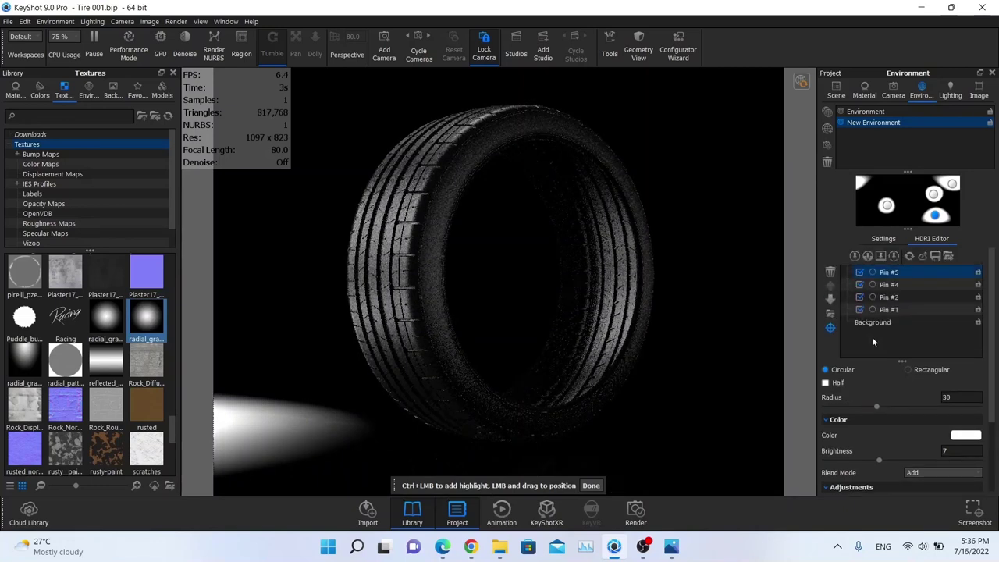
# Switch the environment background to a solid color, set it to dark grey #242424, and finish highlight placement
pyautogui.click(883, 238)
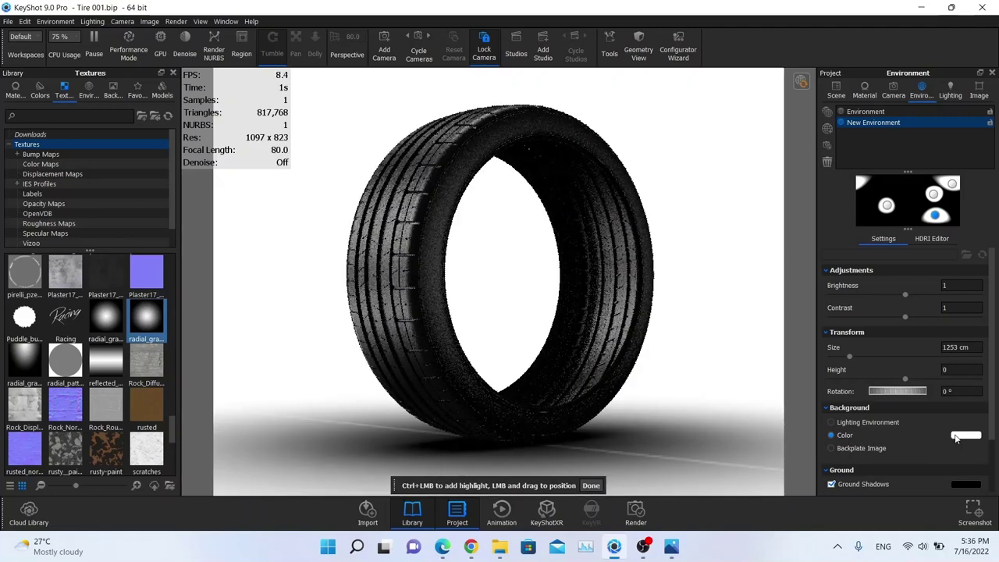
pyautogui.click(953, 434)
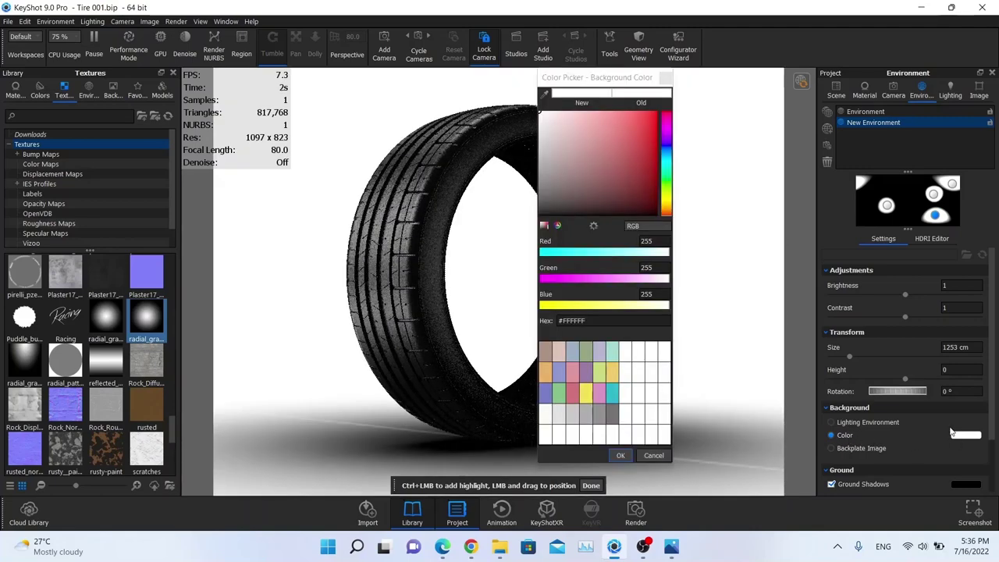
pyautogui.moveTo(594, 180); pyautogui.dragTo(539, 215)
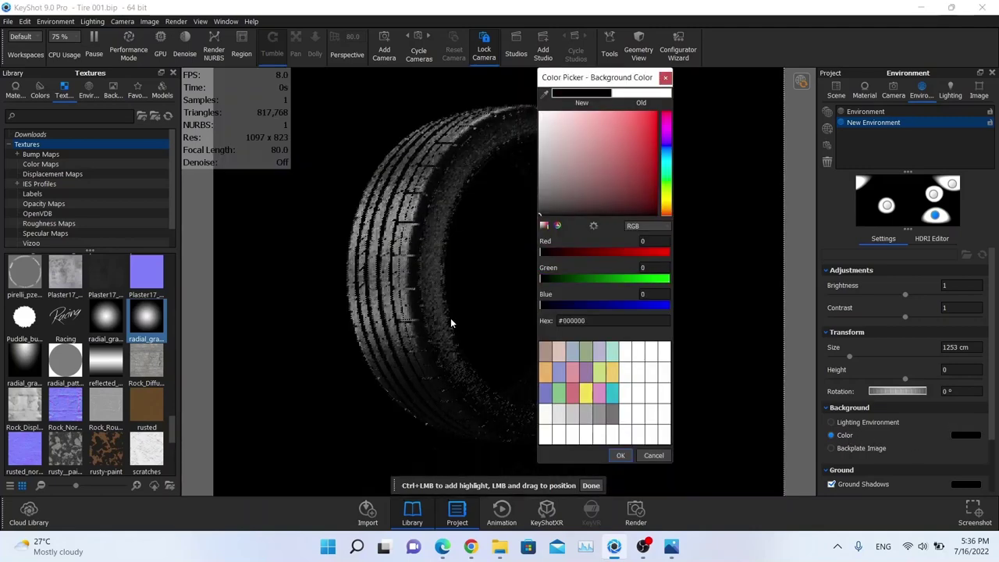
pyautogui.click(620, 455)
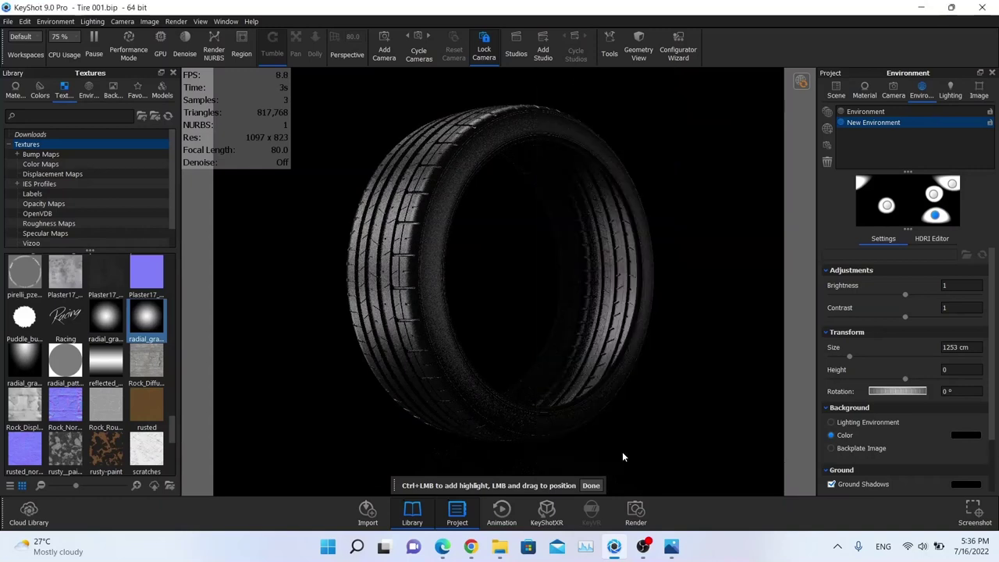
pyautogui.click(954, 434)
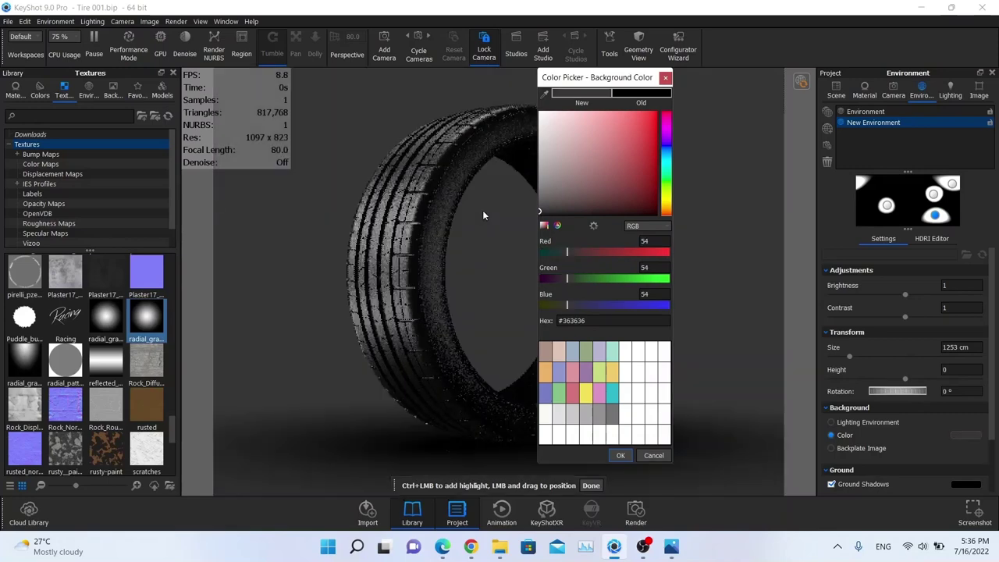
pyautogui.write('242424')
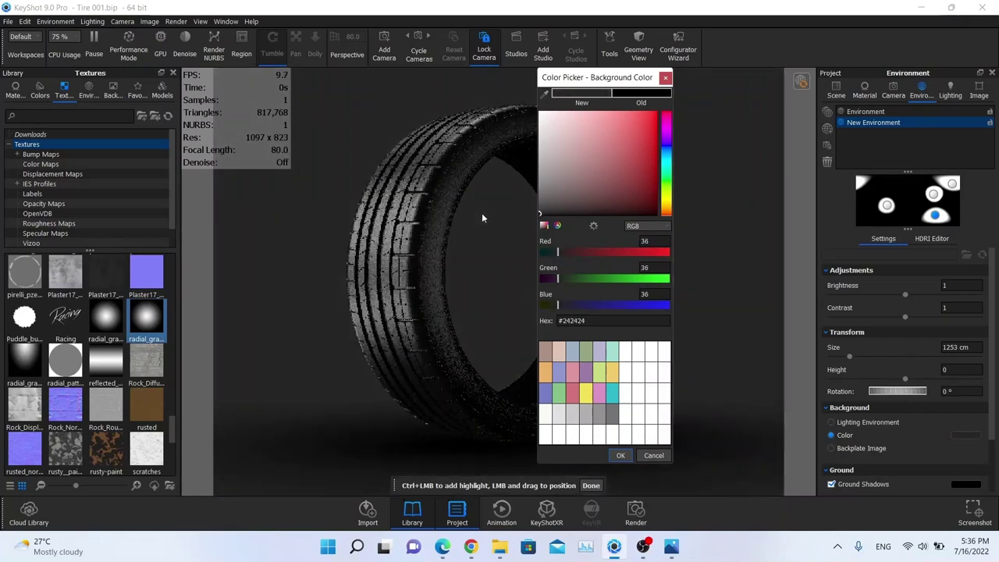
pyautogui.click(620, 455)
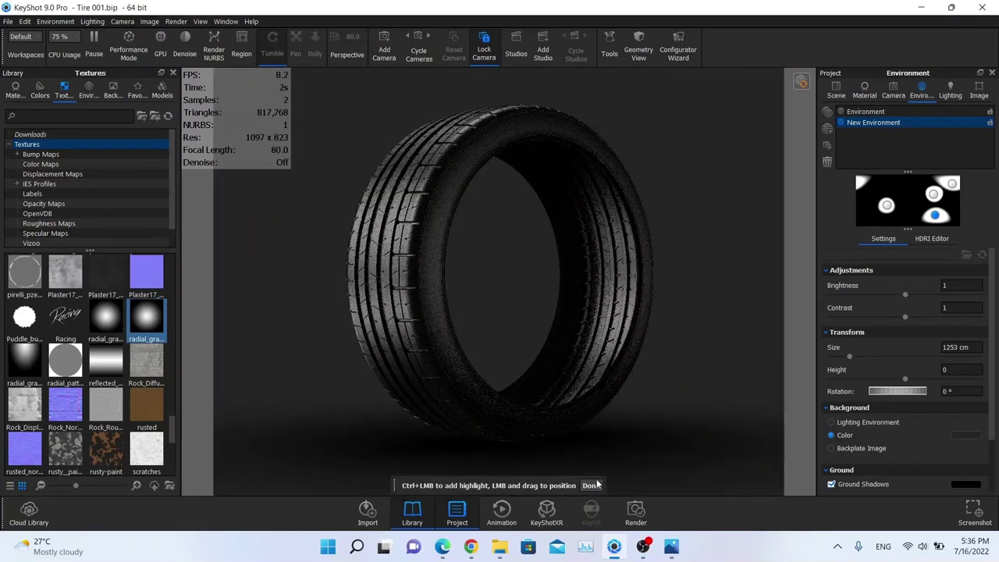
pyautogui.click(593, 483)
# Inspect the floor plane's plastic material, including its specular color, labels and opacity texture
pyautogui.doubleClick(599, 465)
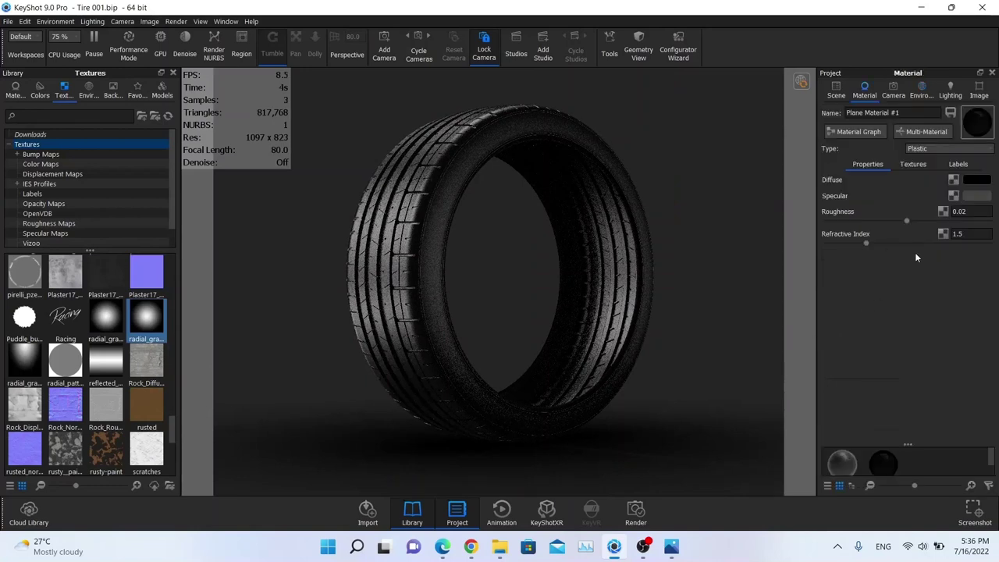
pyautogui.click(975, 198)
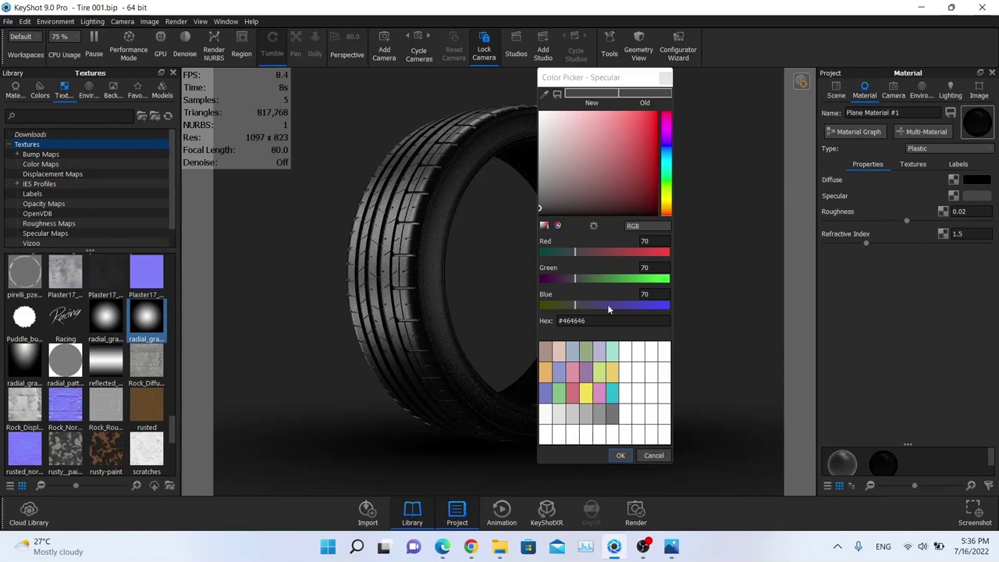
pyautogui.click(621, 456)
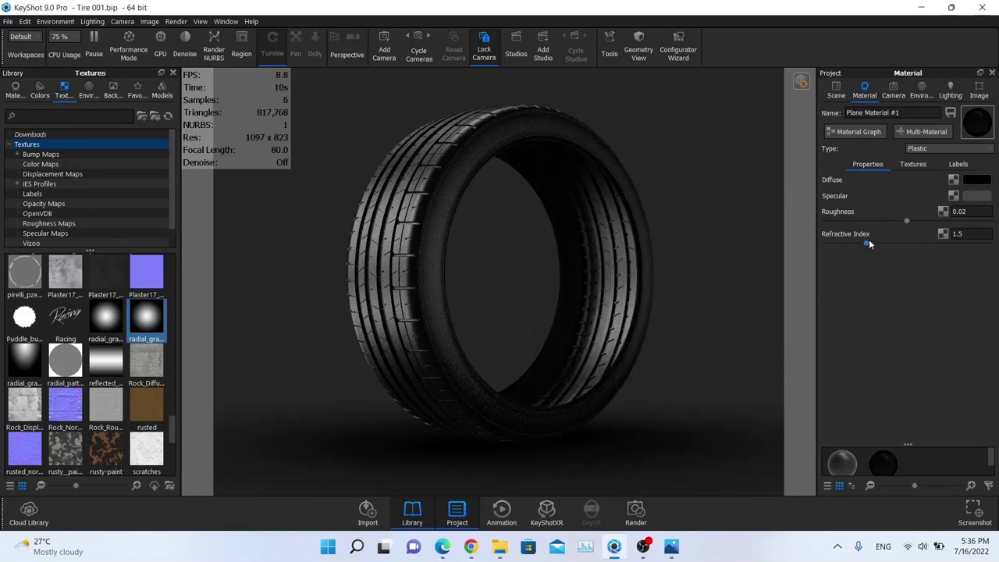
pyautogui.click(955, 165)
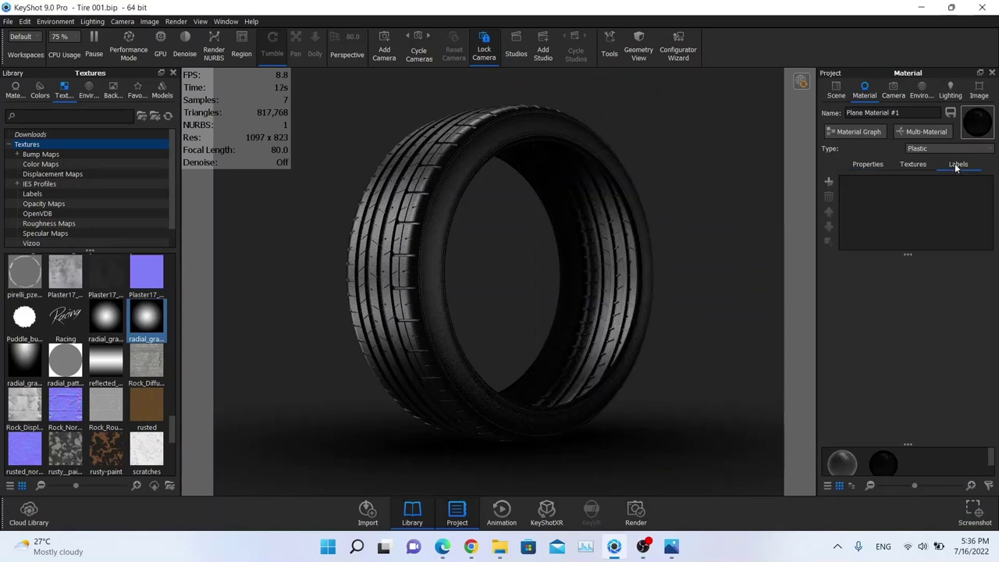
pyautogui.click(902, 167)
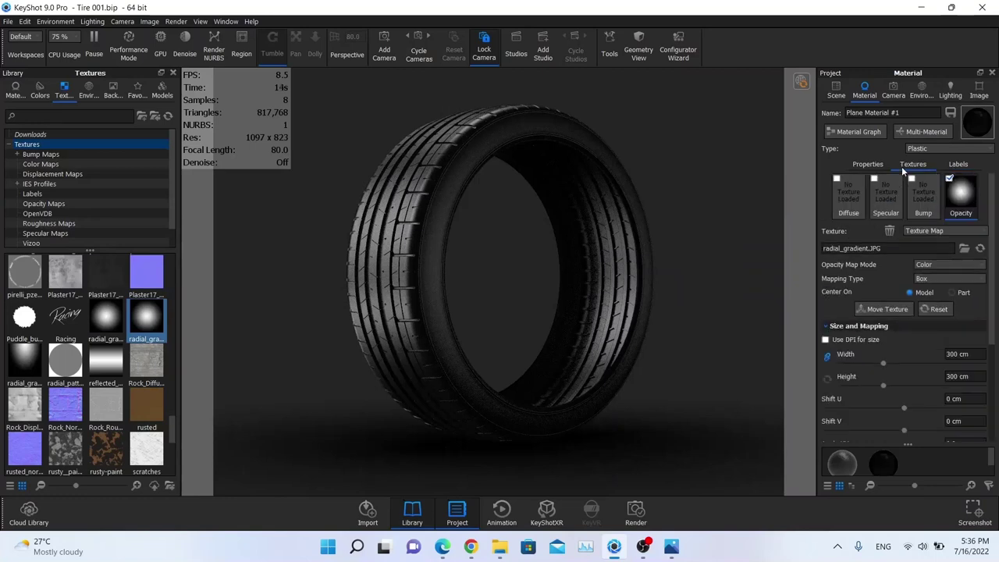
pyautogui.click(862, 167)
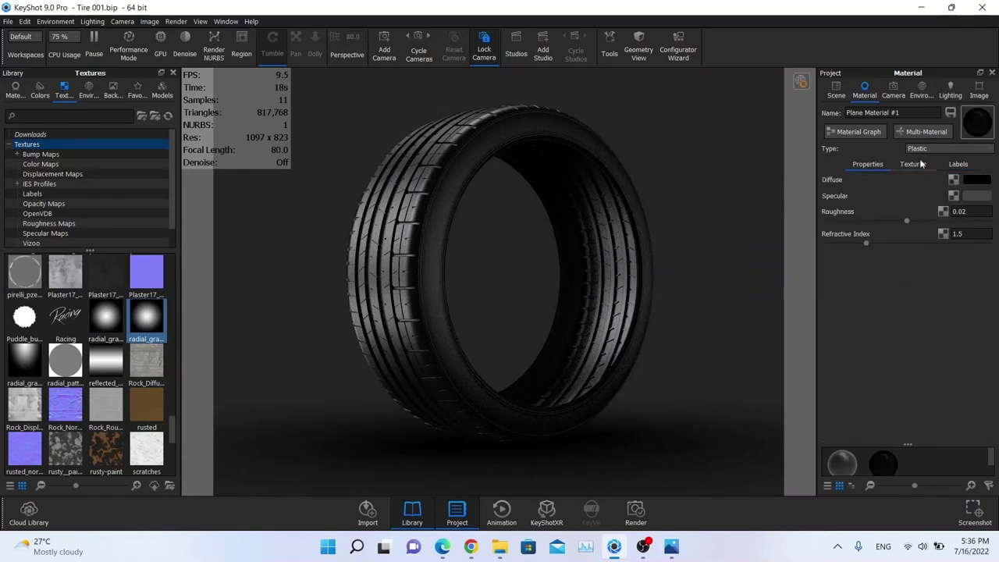
# Set the brightness of the low pin in the HDRI environment to 2
pyautogui.click(894, 93)
pyautogui.click(919, 94)
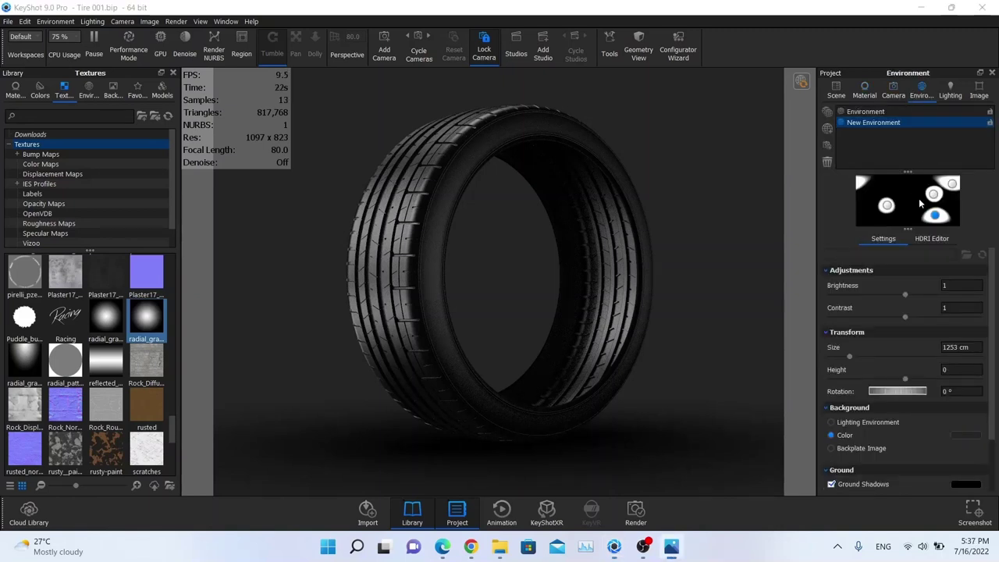
pyautogui.click(929, 238)
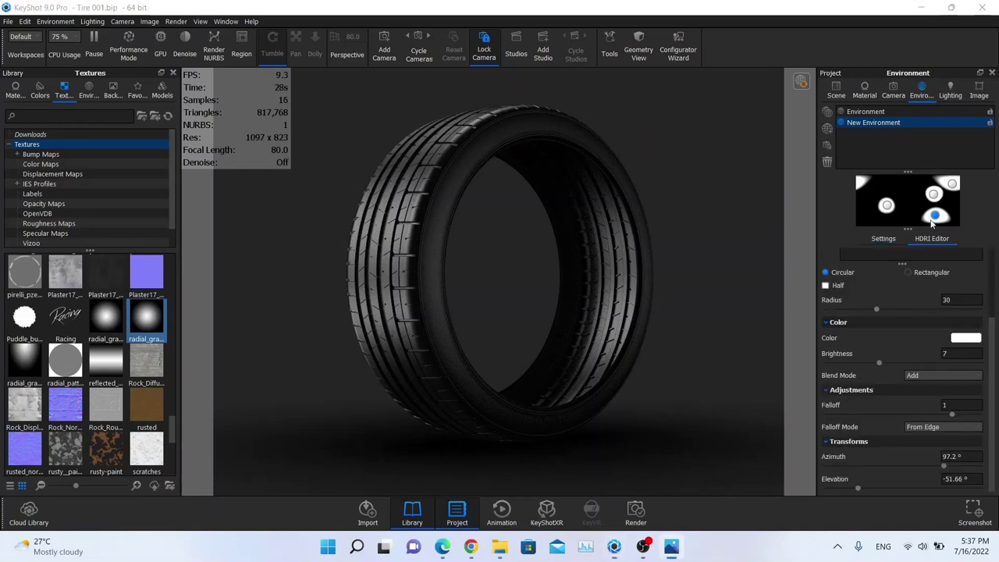
pyautogui.click(901, 264)
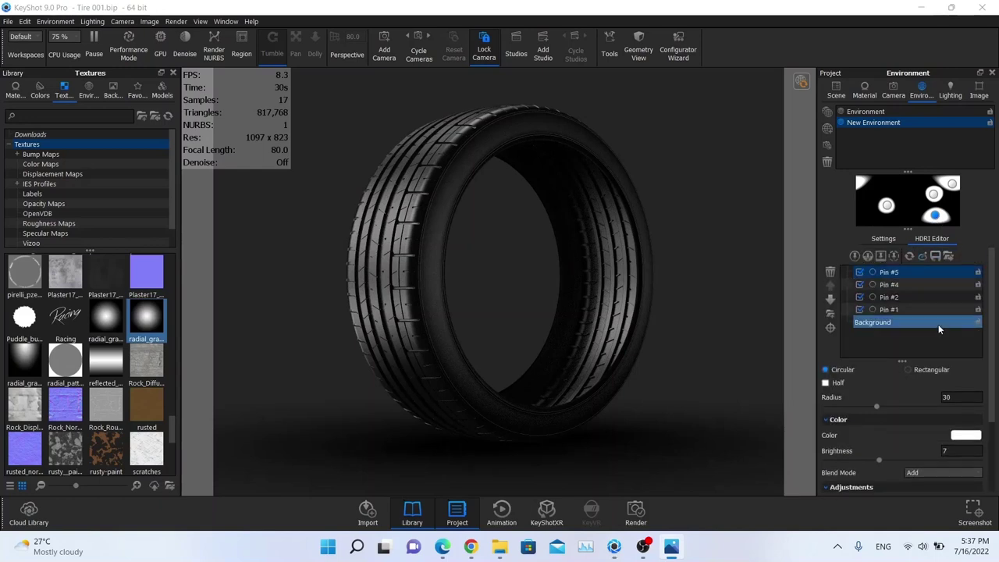
pyautogui.scroll(-2, 936, 395)
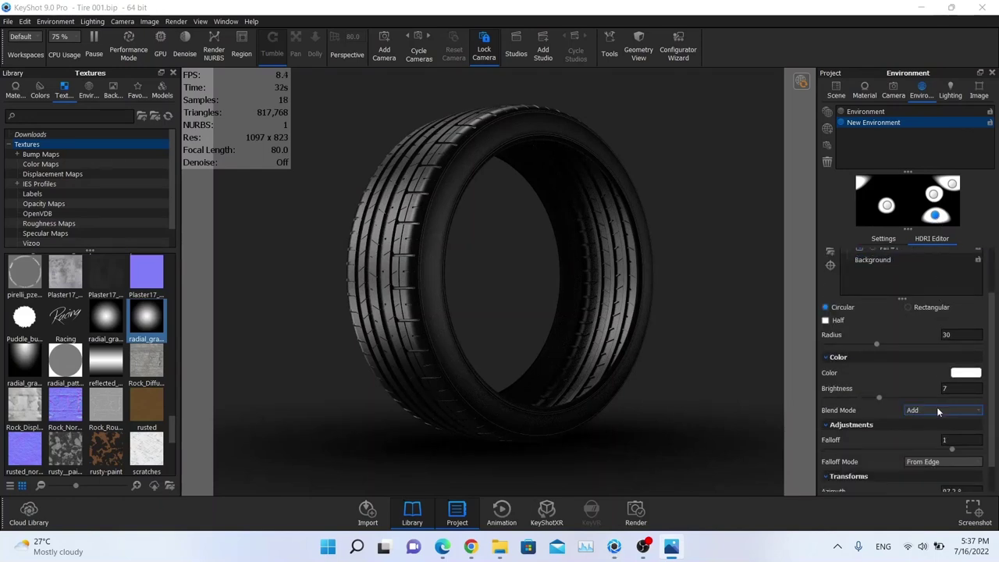
pyautogui.click(961, 387)
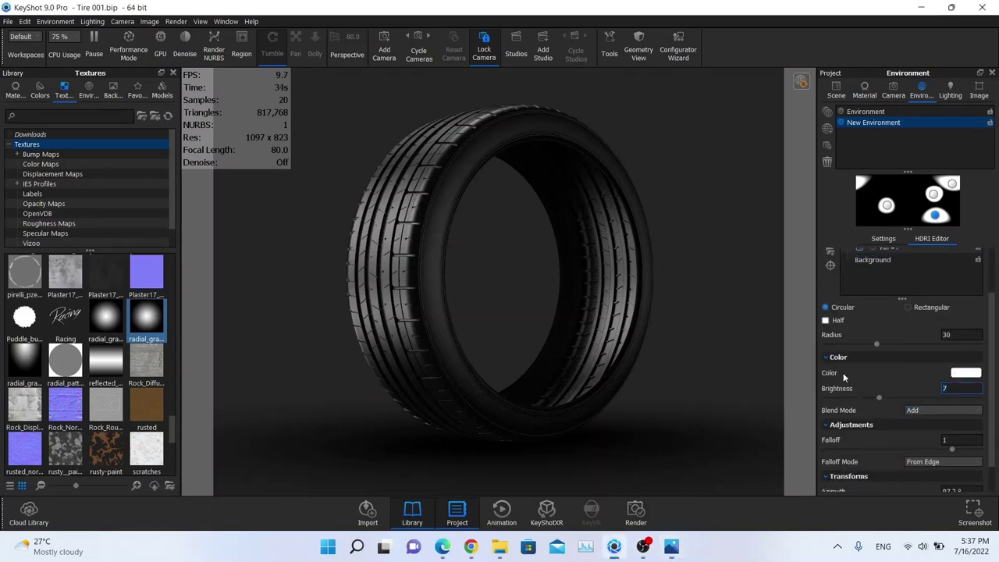
pyautogui.write('2')
pyautogui.press('Return')
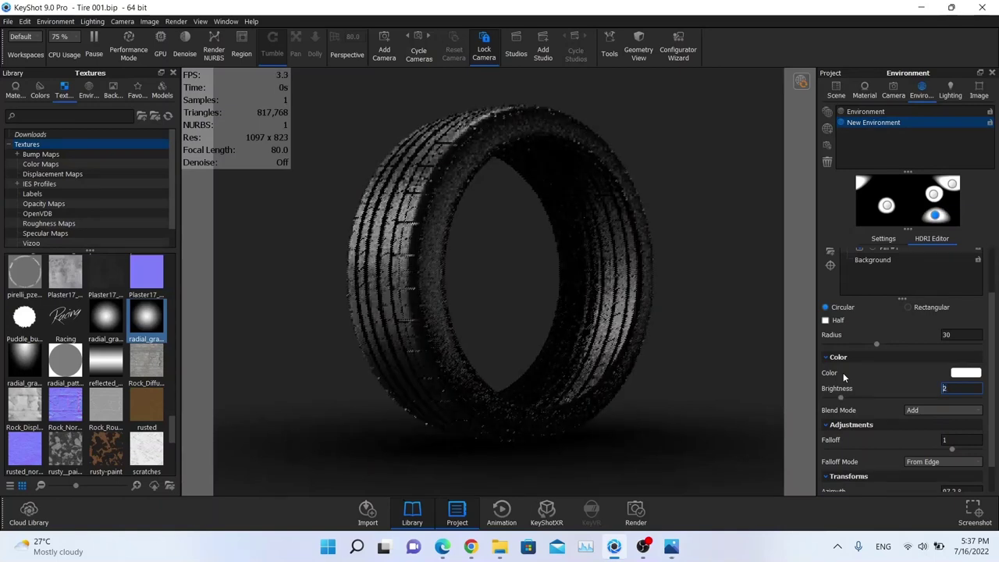
pyautogui.hotkey('alt', 'Tab')
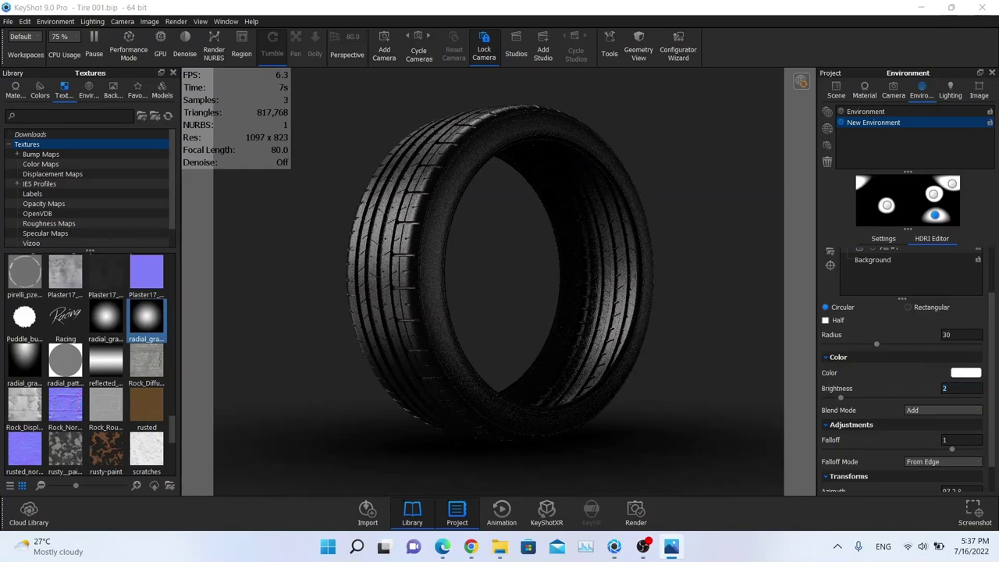
# Duplicate the low pin, move the copy to azimuth -107.175° and elevation 40.215°, and set its brightness to 12
pyautogui.rightClick(936, 216)
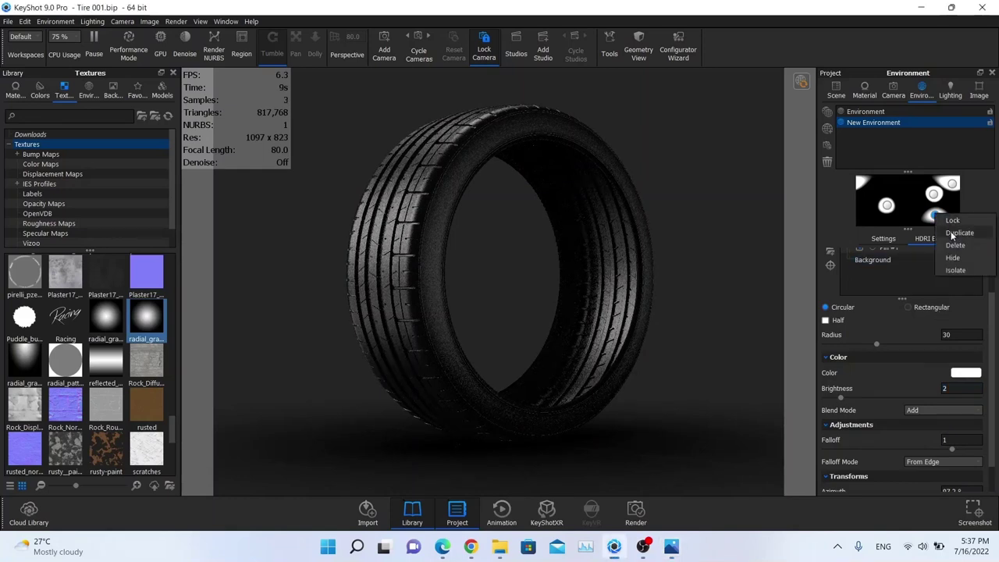
pyautogui.click(952, 232)
pyautogui.moveTo(890, 195)
pyautogui.mouseDown()
pyautogui.moveTo(869, 191)
pyautogui.moveTo(880, 190)
pyautogui.mouseUp()
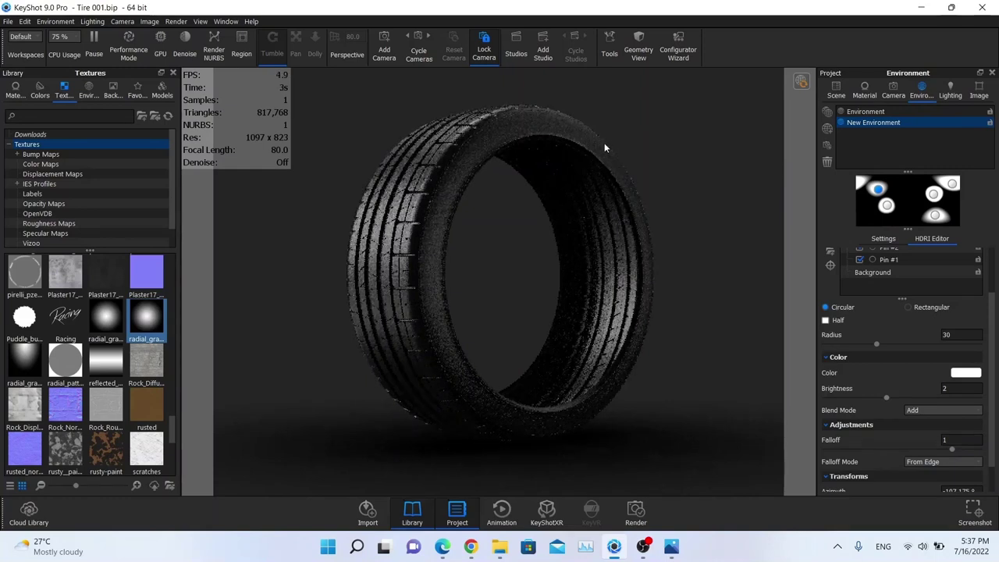
pyautogui.click(961, 389)
pyautogui.press('BackSpace')
pyautogui.write('12')
pyautogui.press('Return')
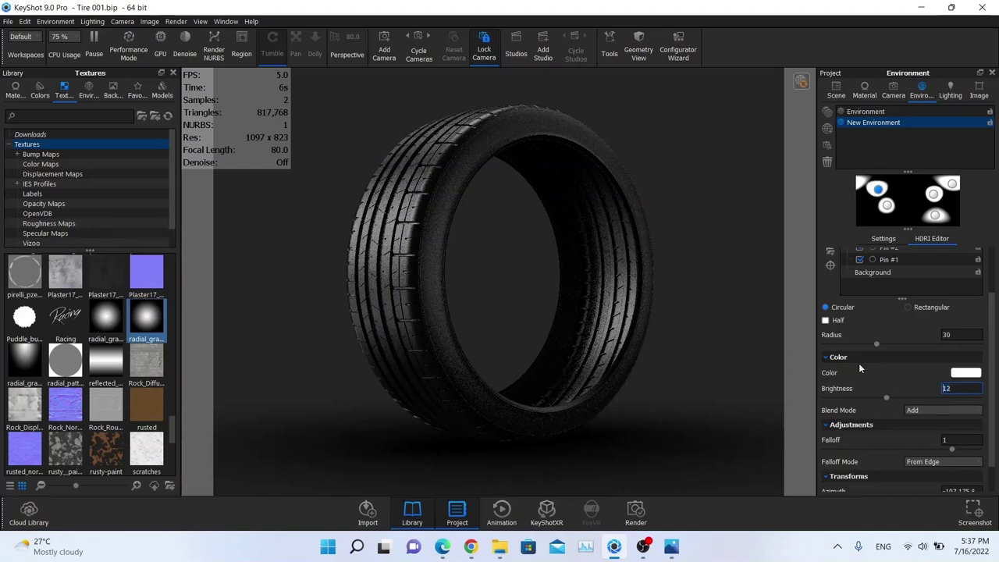
# Refine the new pin's position to azimuth -103.32° and elevation 23.76°
pyautogui.scroll(-2, 858, 364)
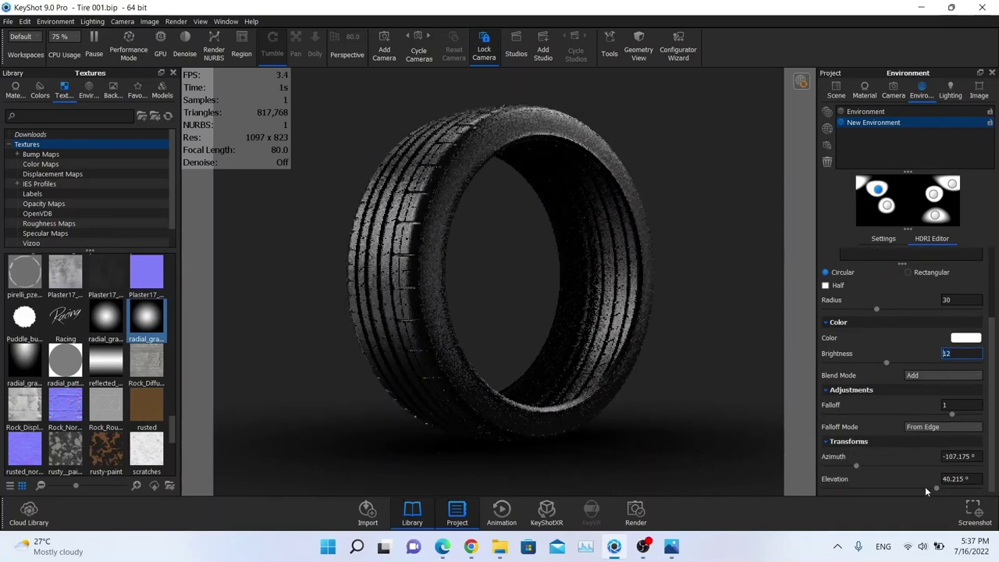
pyautogui.moveTo(854, 464); pyautogui.dragTo(856, 465)
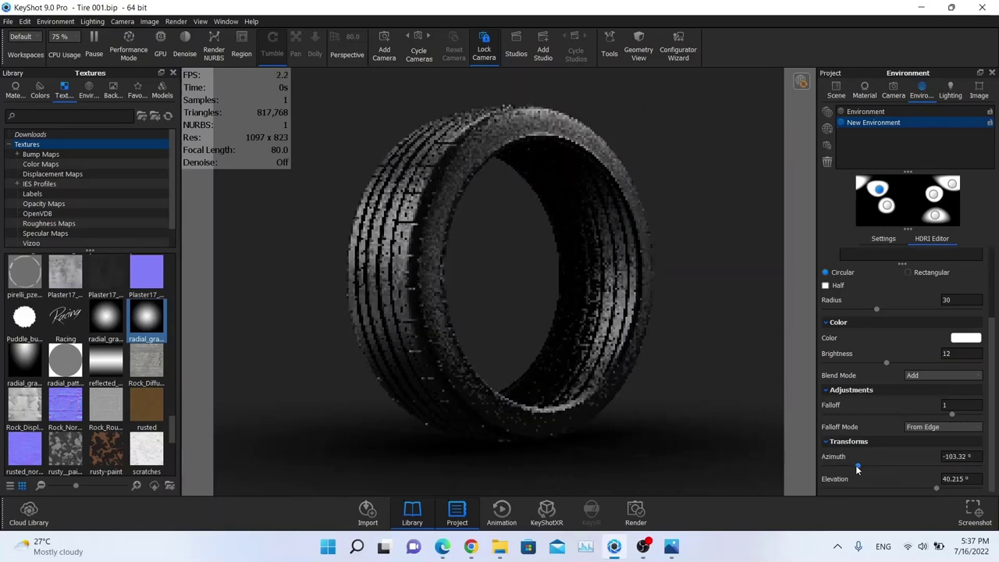
pyautogui.moveTo(936, 488); pyautogui.dragTo(924, 486)
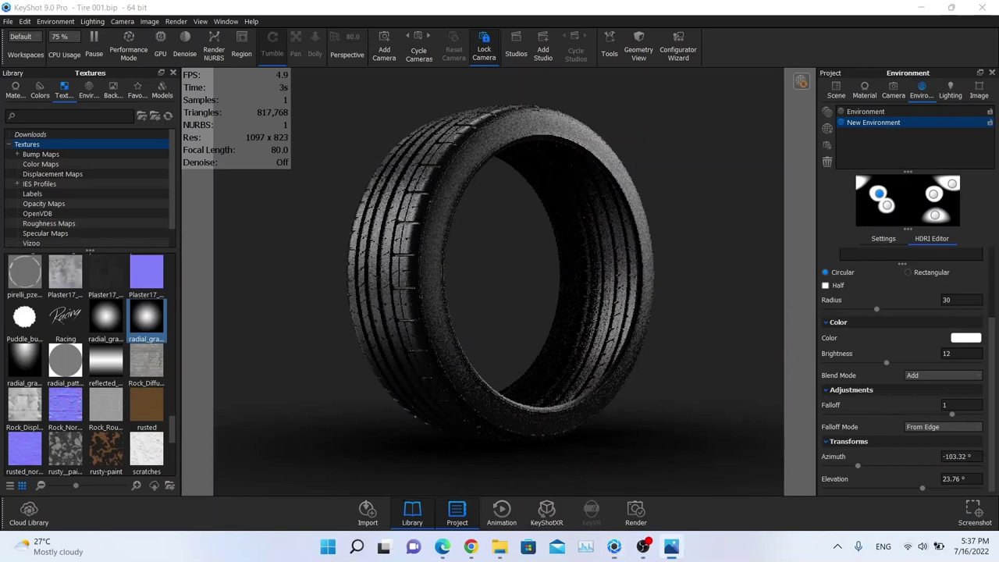
# Duplicate the brightness-12 pin, aim Pin #6 at the tire's outer tread as a highlight, and shift it across the environment map's side edge
pyautogui.click(884, 200)
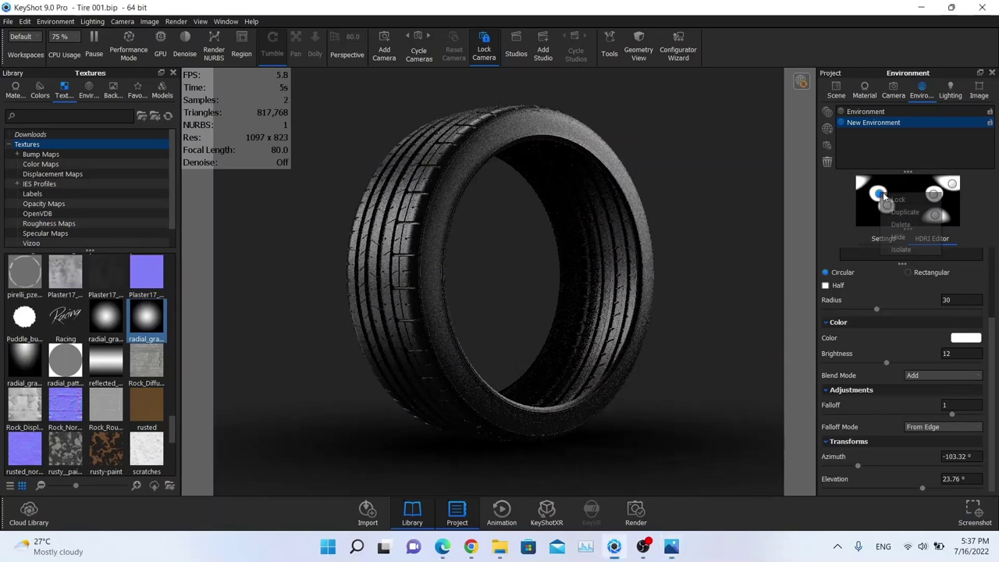
pyautogui.rightClick(885, 200)
pyautogui.press('Escape')
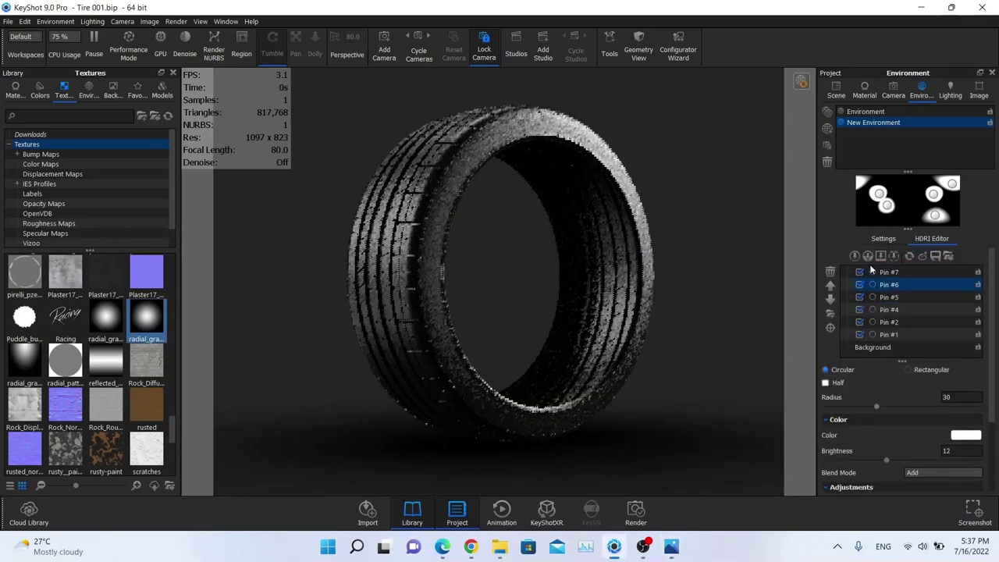
pyautogui.click(830, 327)
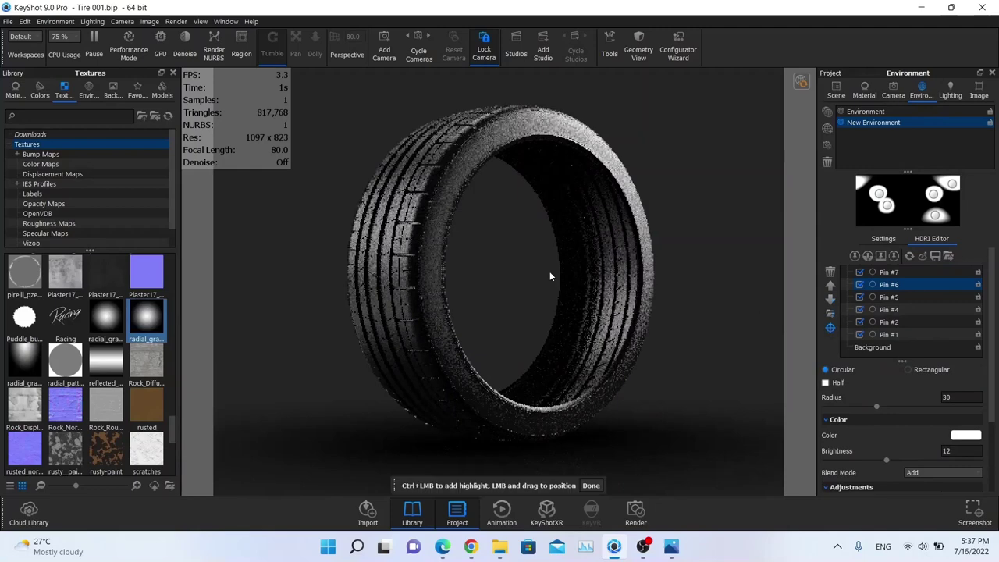
pyautogui.click(364, 197)
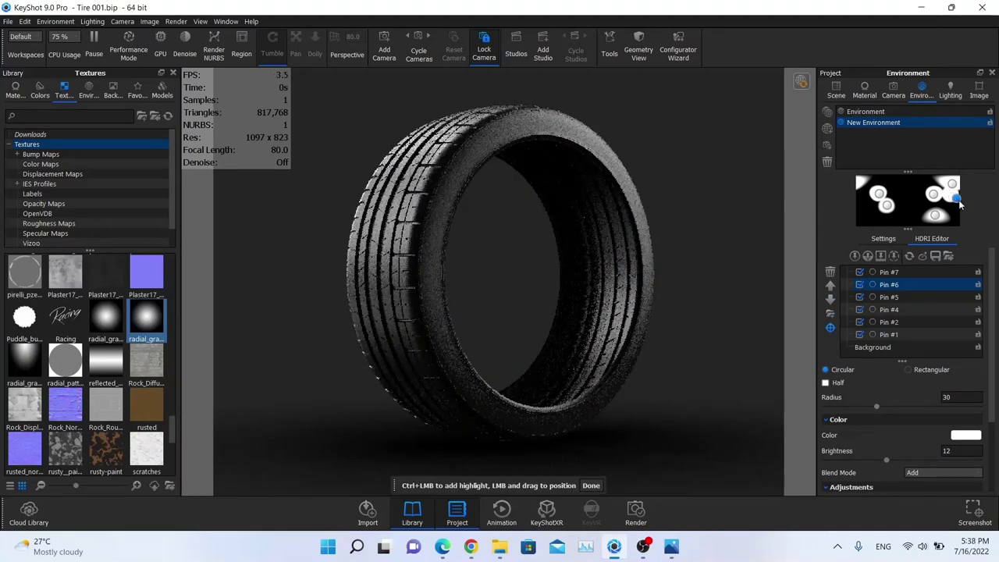
pyautogui.moveTo(959, 203); pyautogui.dragTo(967, 201)
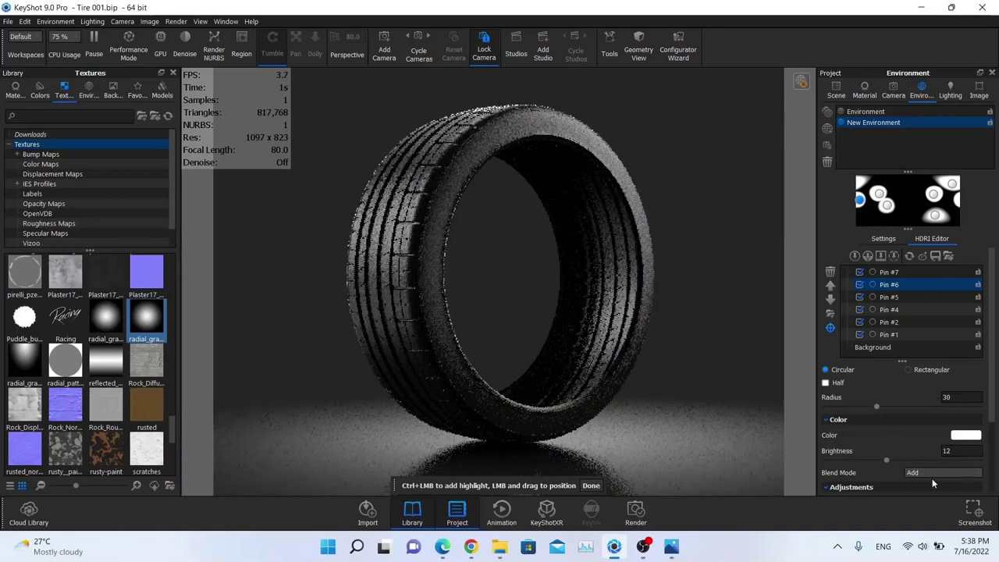
# Set the brightness of Pin #6 in the HDRI environment to 2
pyautogui.click(671, 546)
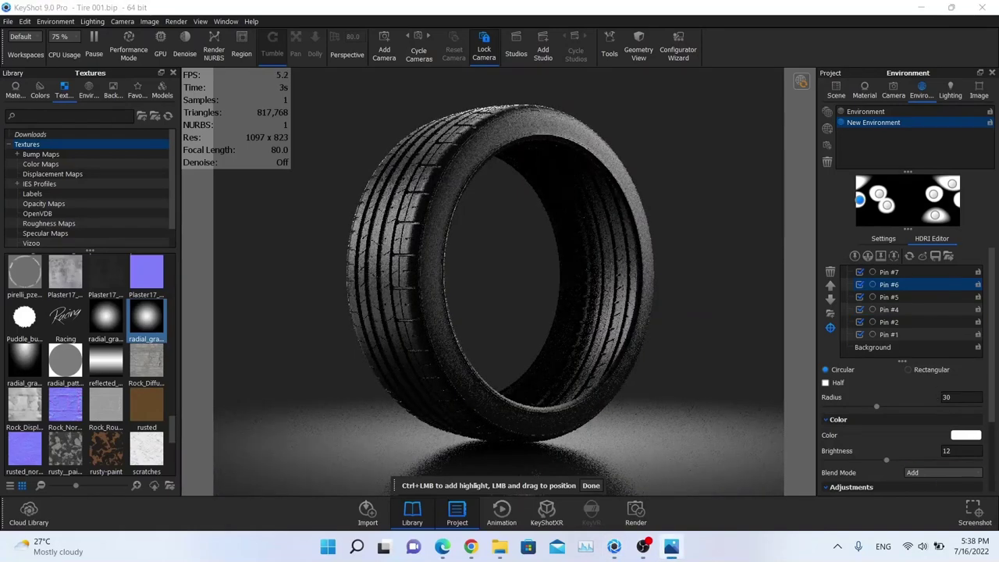
pyautogui.click(950, 450)
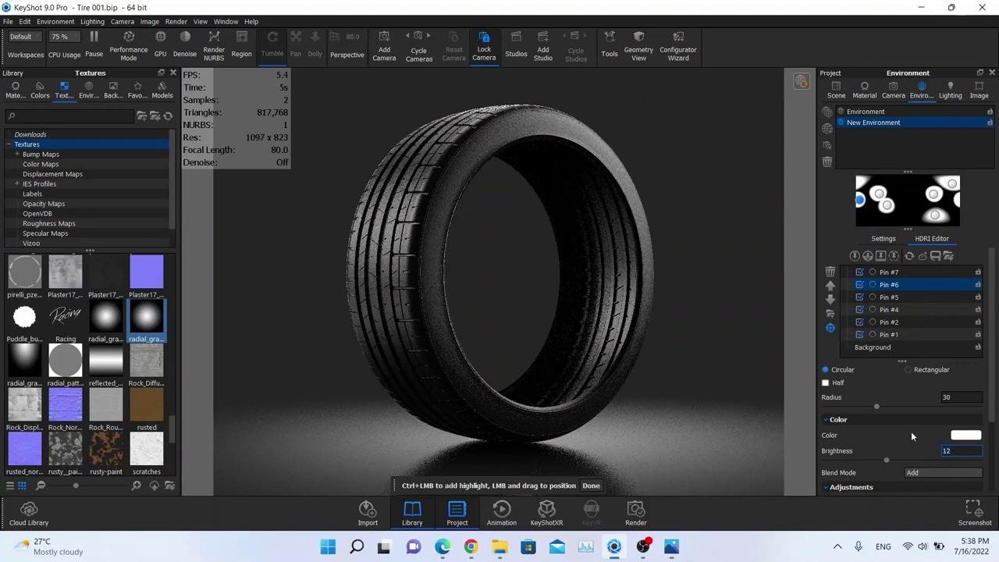
pyautogui.write('2')
pyautogui.press('Return')
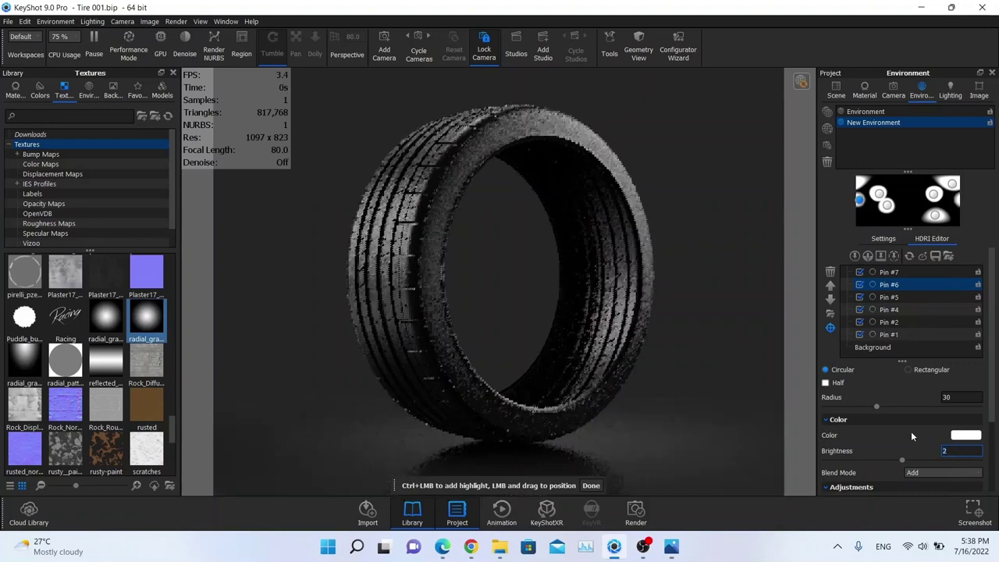
# Move Pin #6 to azimuth -178.92° and elevation 11.52° on the environment map
pyautogui.scroll(-2, 944, 423)
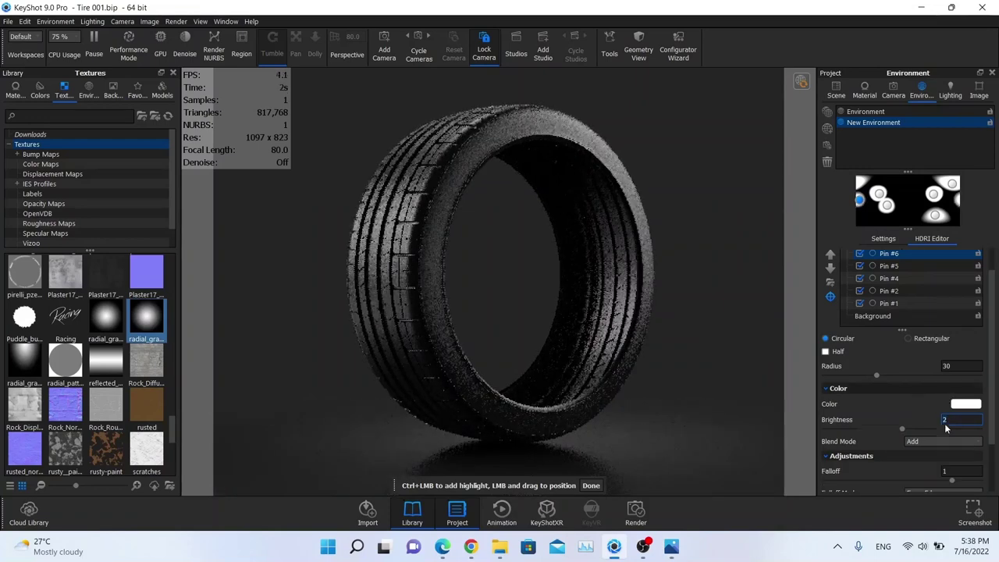
pyautogui.scroll(-1, 950, 456)
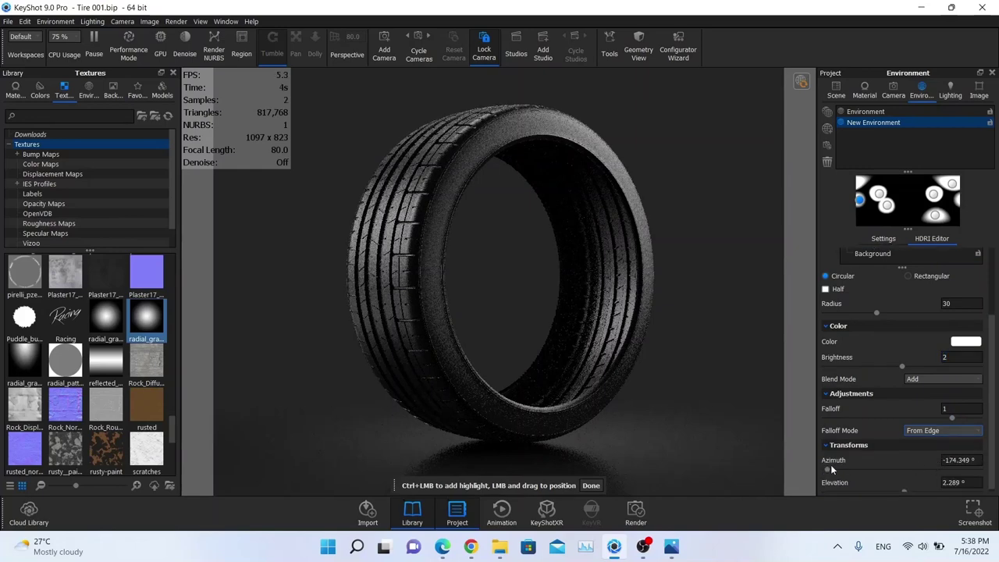
pyautogui.moveTo(831, 469); pyautogui.dragTo(827, 469)
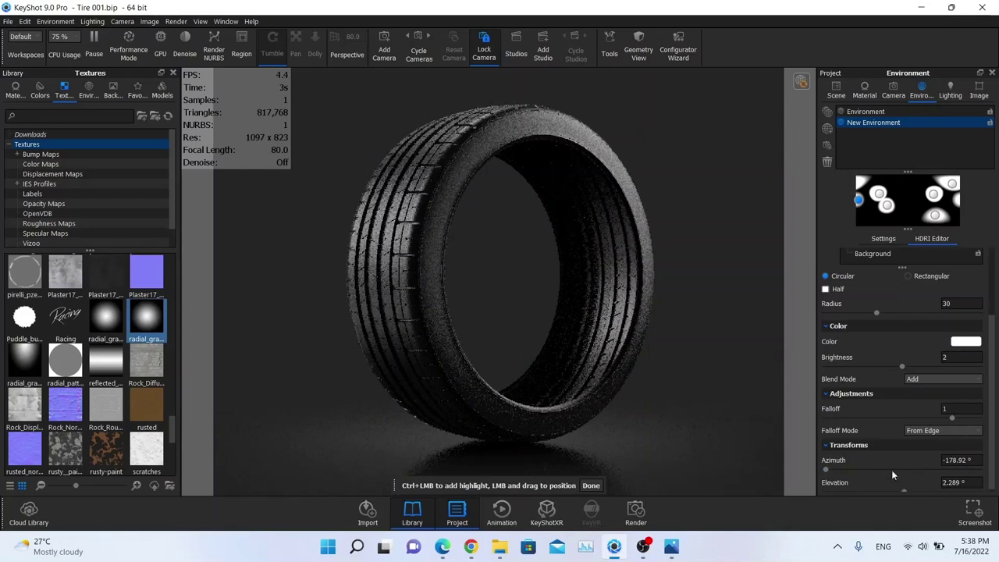
pyautogui.scroll(-1, 893, 472)
pyautogui.moveTo(904, 488); pyautogui.dragTo(909, 487)
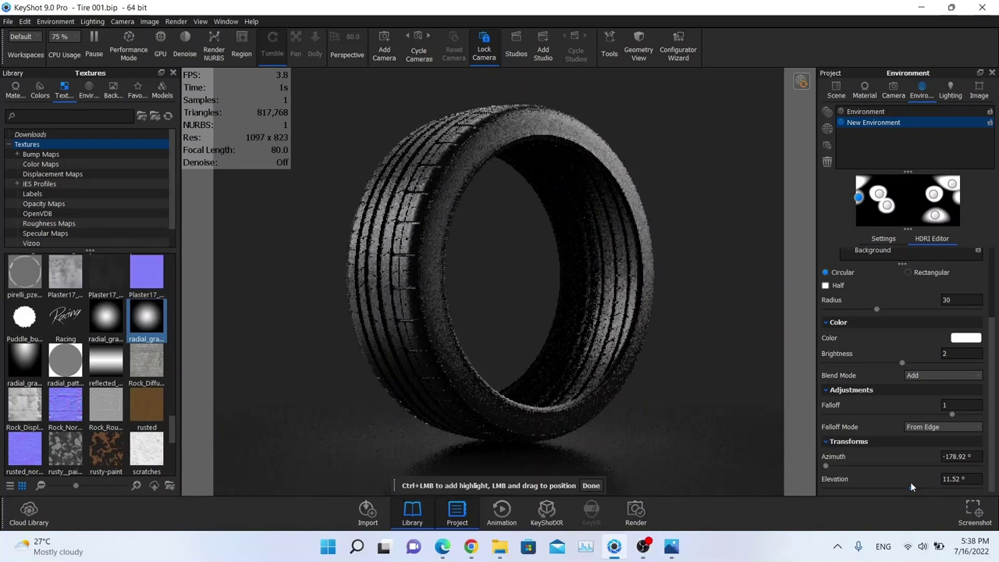
pyautogui.scroll(2, 851, 349)
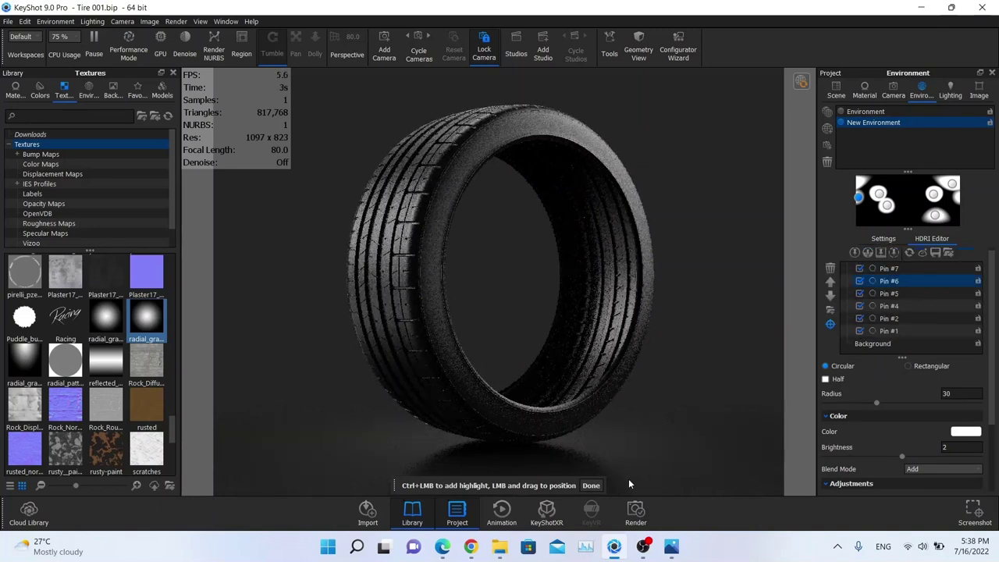
pyautogui.scroll(1, 901, 368)
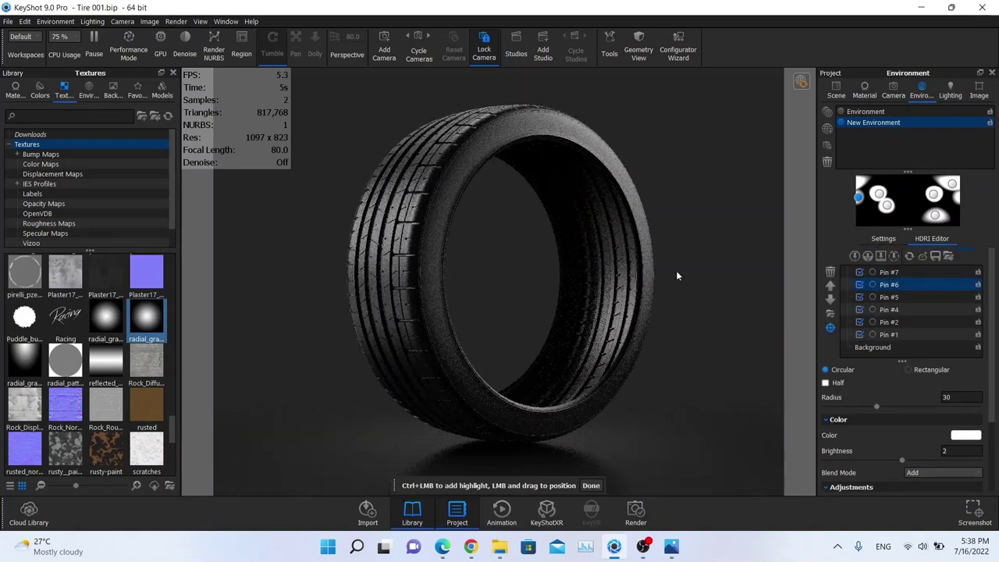
# Finish the highlight placement and set both the brightness and the contrast of the new environment to 1.5
pyautogui.click(591, 486)
pyautogui.click(882, 238)
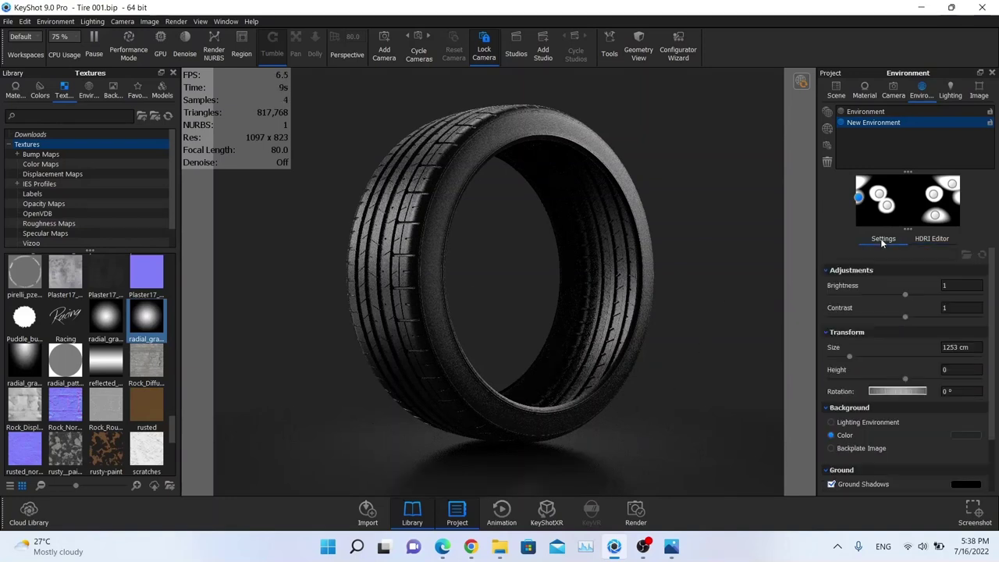
pyautogui.click(951, 285)
pyautogui.write('.5')
pyautogui.press('Tab')
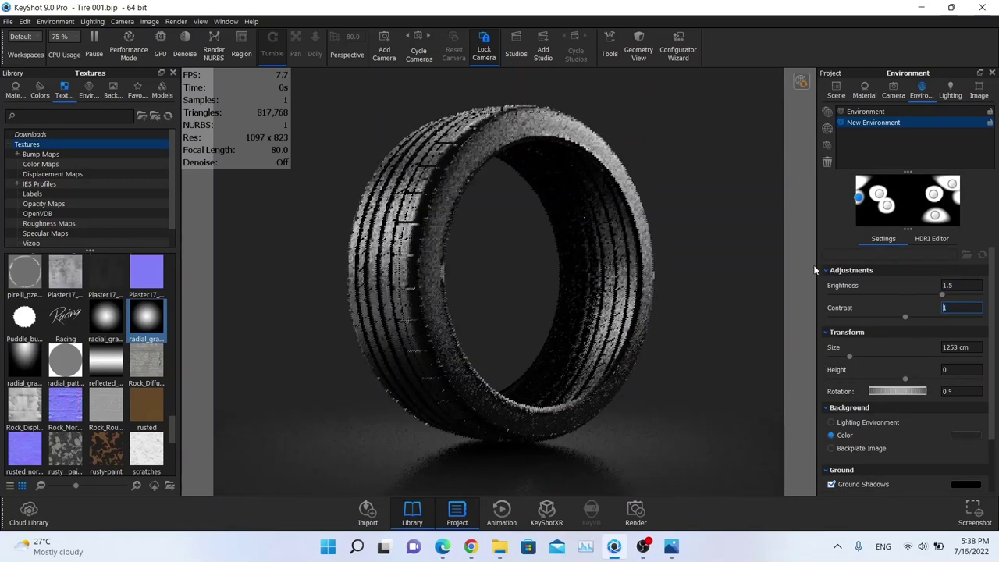
pyautogui.write('.5')
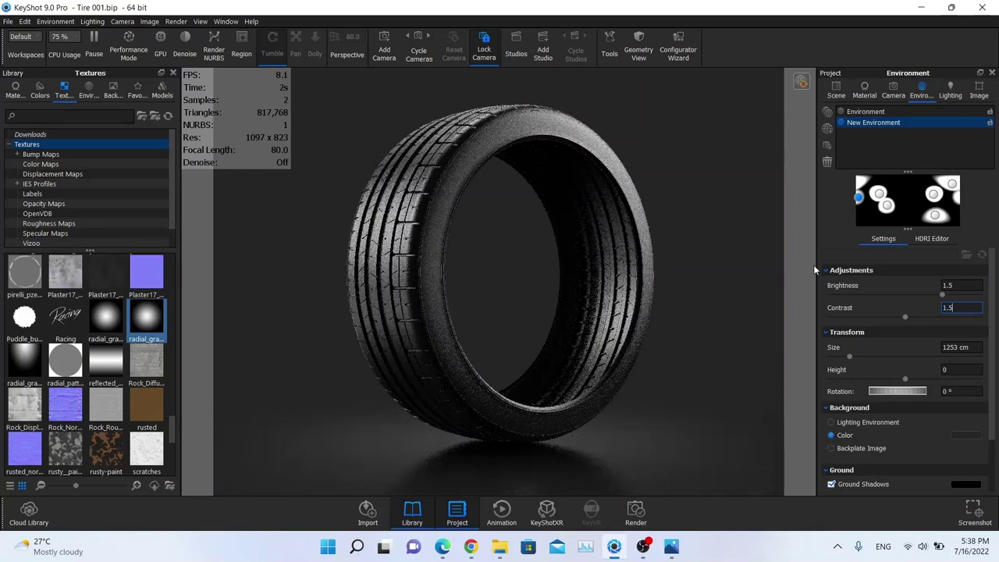
pyautogui.press('Return')
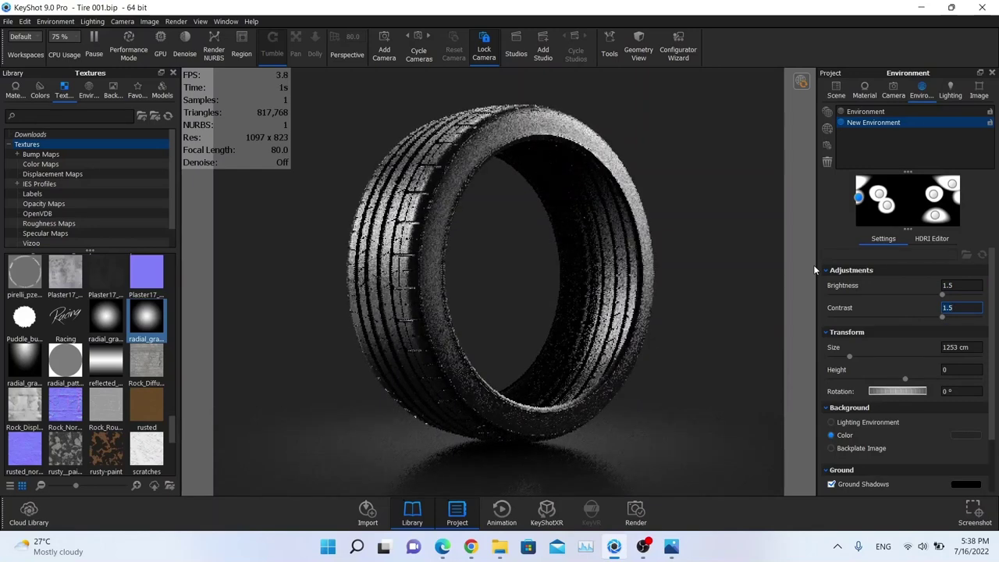
# Set the diffuse color of the Tire material to pure black, #000000
pyautogui.click(799, 82)
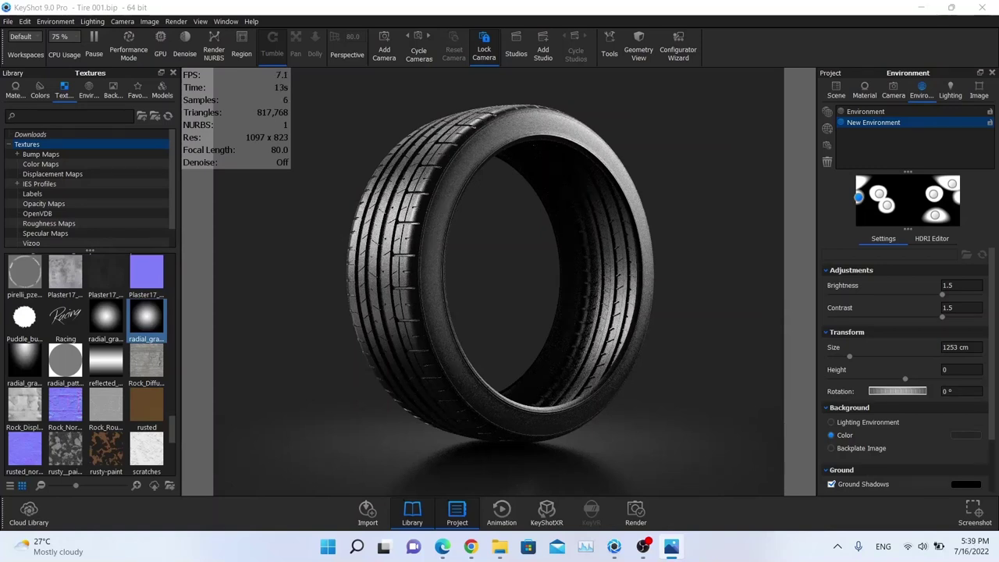
pyautogui.click(844, 87)
pyautogui.click(902, 194)
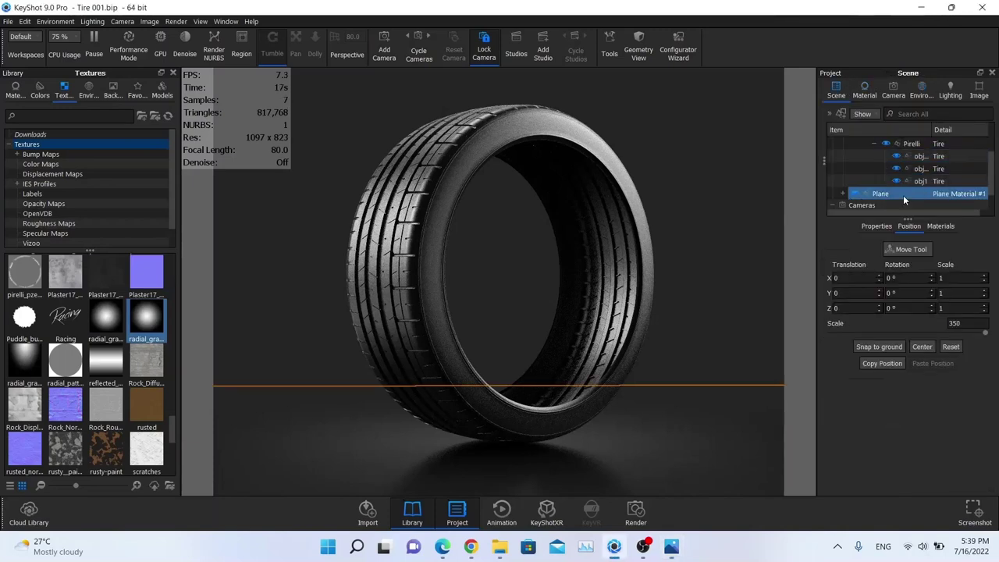
pyautogui.doubleClick(466, 161)
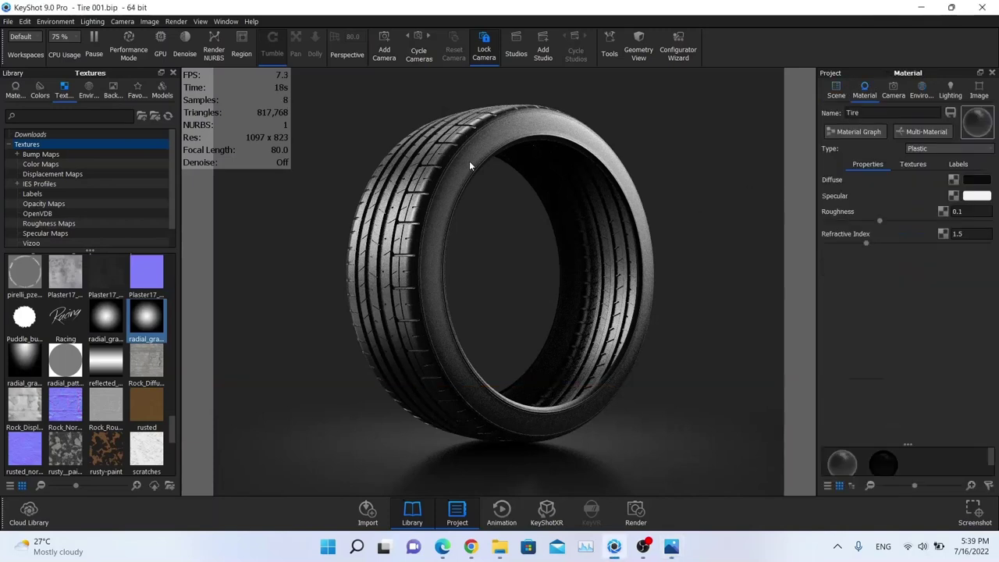
pyautogui.click(980, 180)
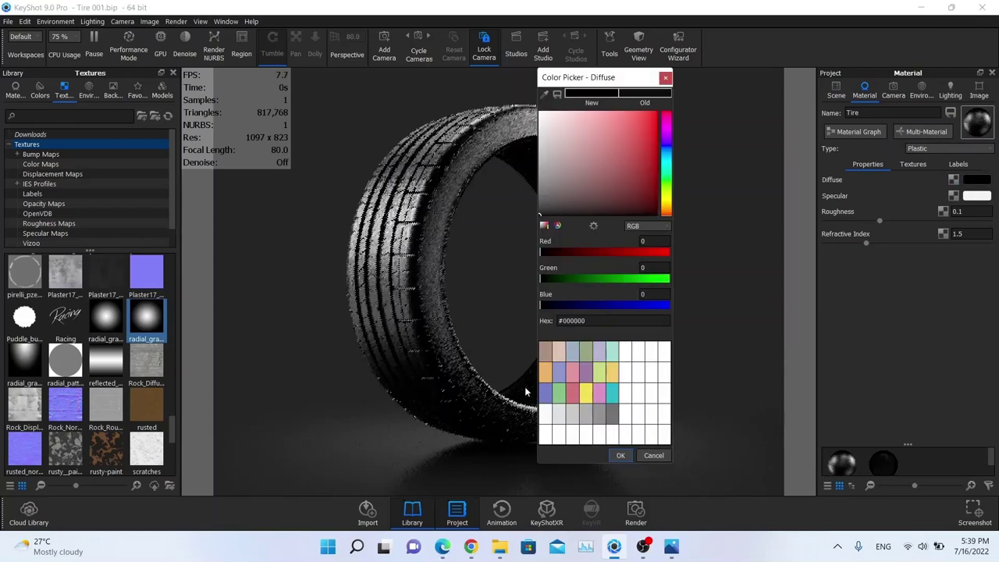
pyautogui.click(613, 453)
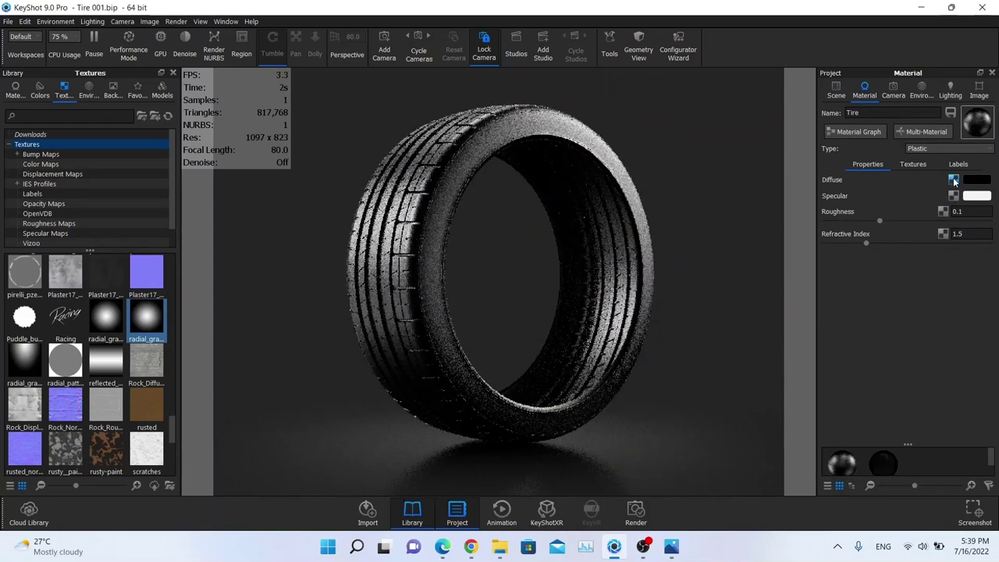
# Search the texture library for "dir" and apply Dirt_for_tread.jpg as the Tire material's diffuse texture
pyautogui.click(913, 164)
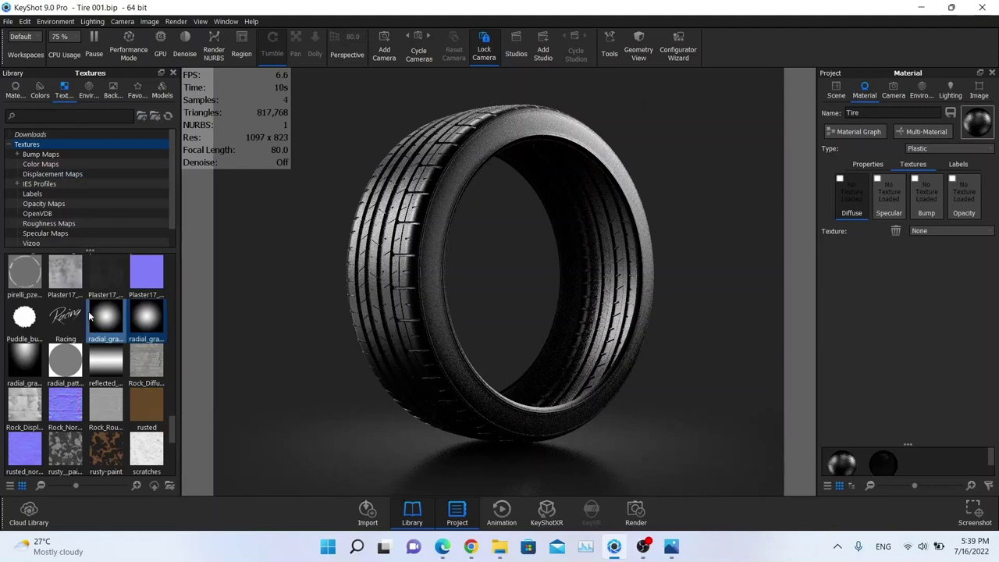
pyautogui.scroll(-2, 88, 310)
pyautogui.scroll(3, 88, 310)
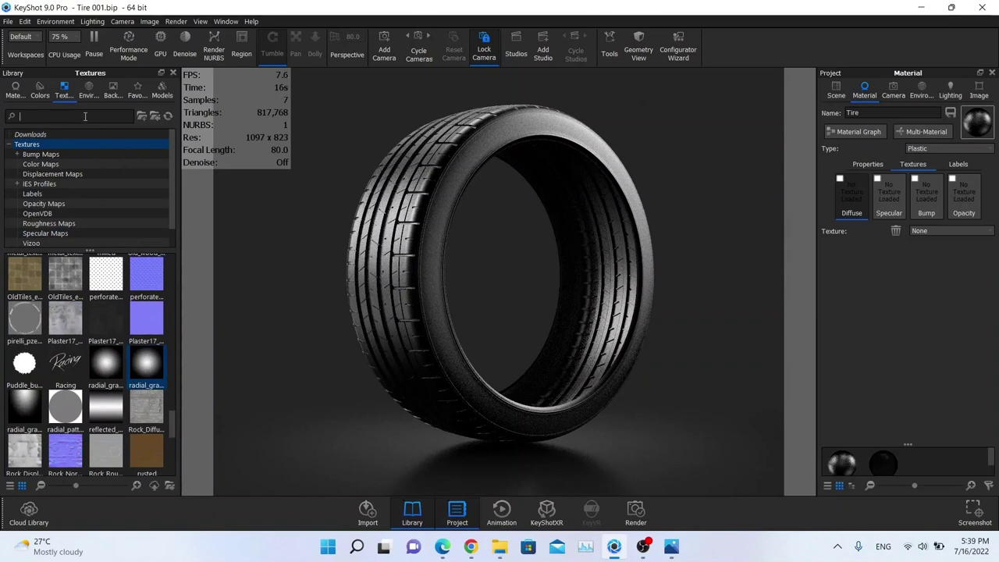
pyautogui.write('dir')
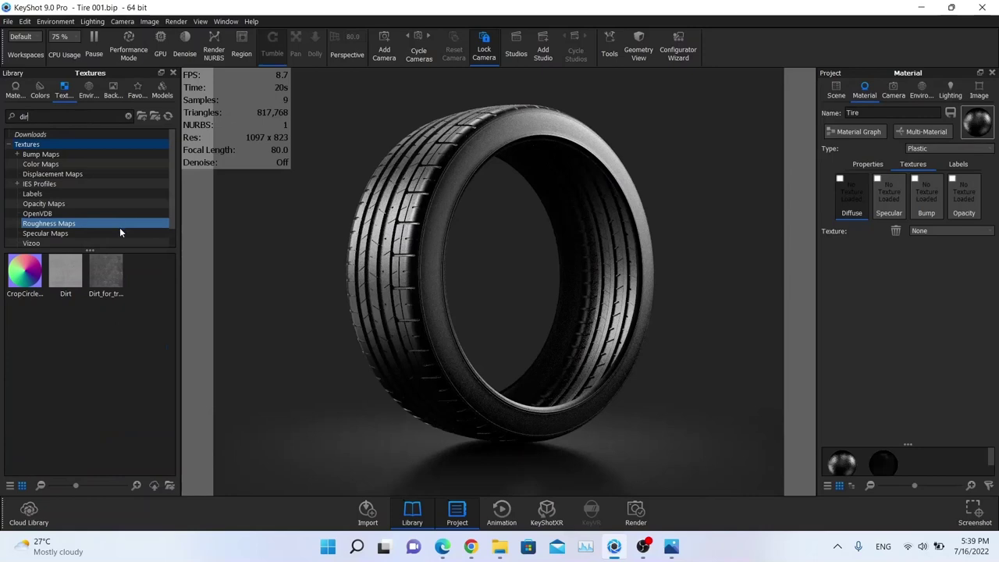
pyautogui.moveTo(108, 280); pyautogui.dragTo(851, 211)
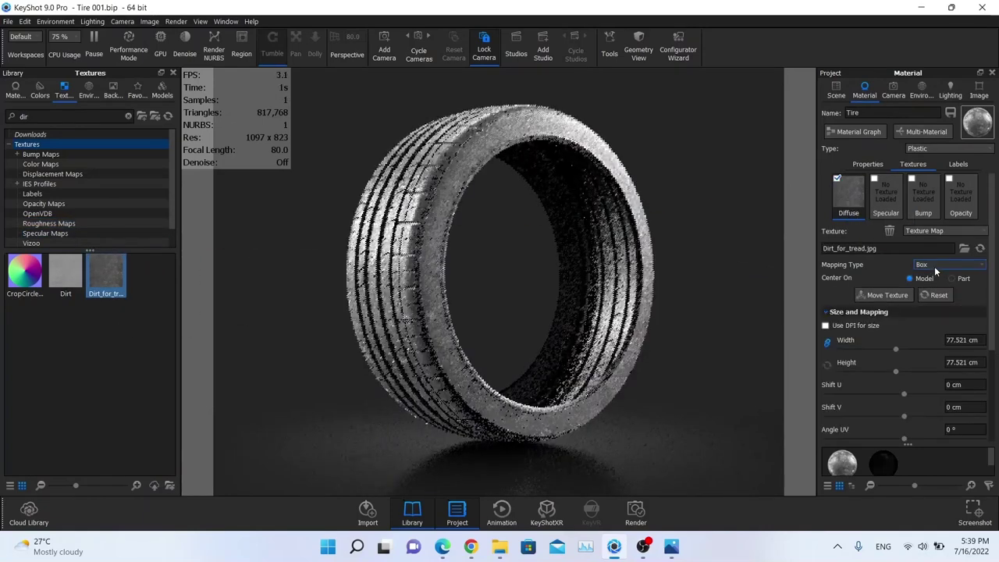
# Turn off Sync for the diffuse dirt texture and set its brightness to 0.1
pyautogui.scroll(-3, 936, 297)
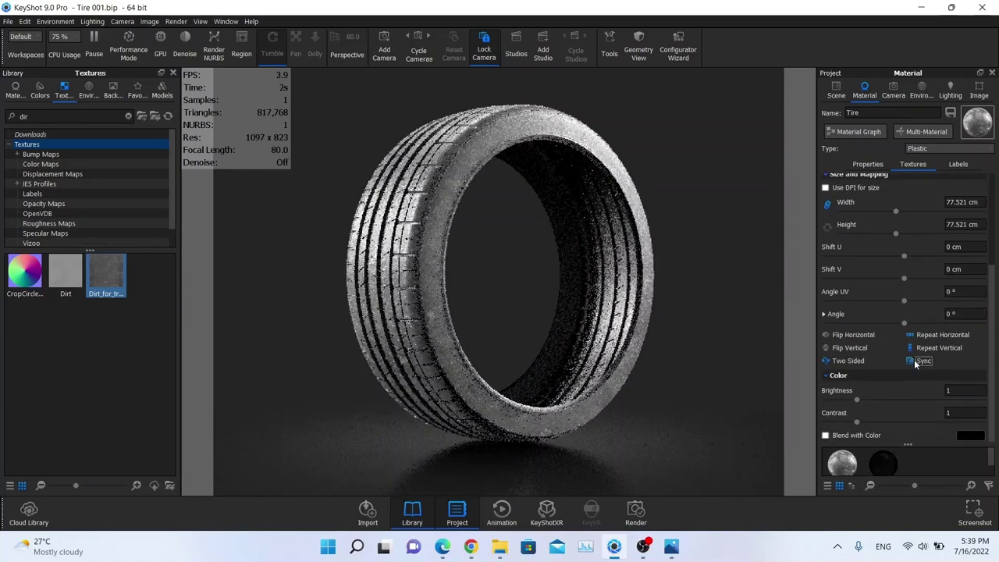
pyautogui.click(910, 361)
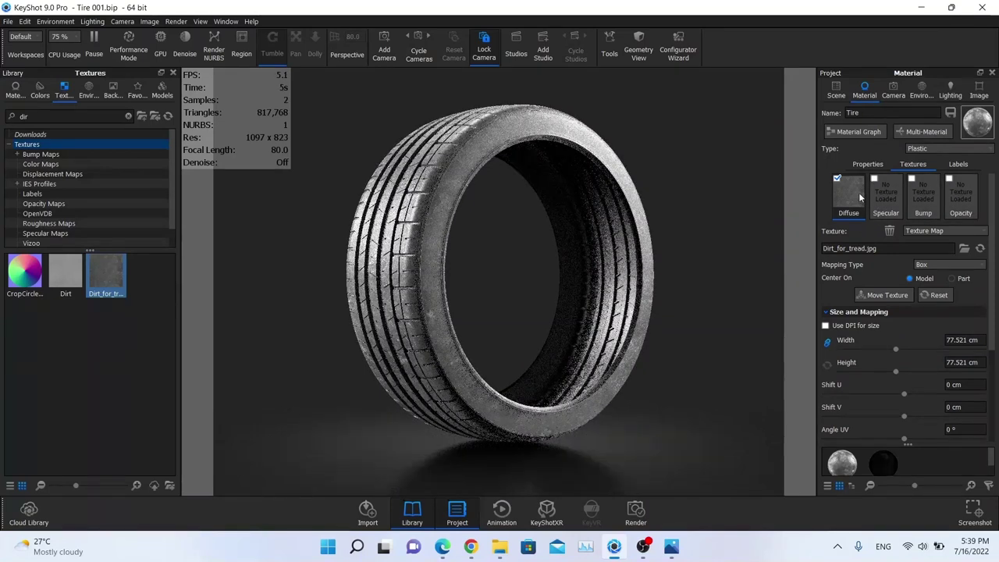
pyautogui.scroll(-4, 933, 399)
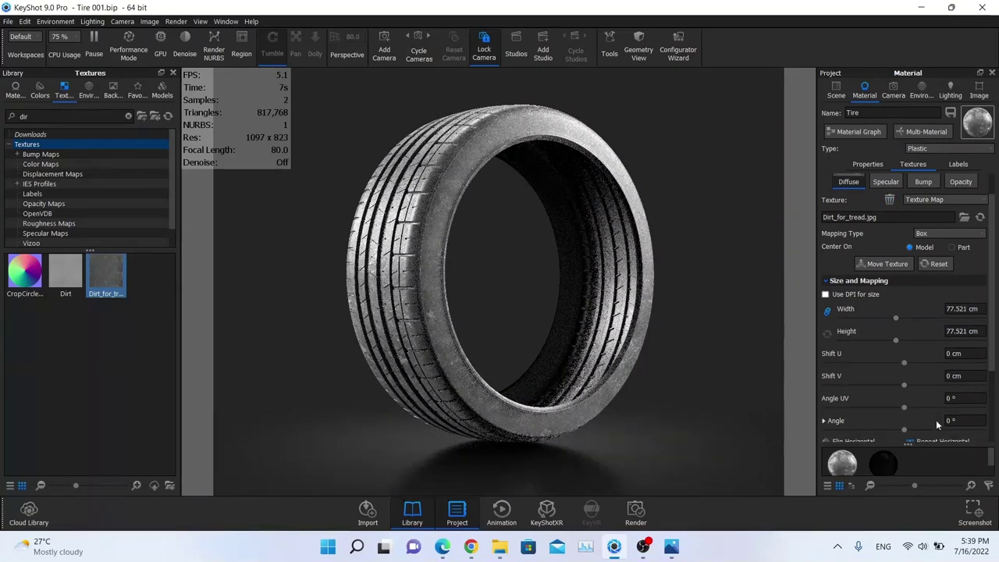
pyautogui.scroll(-1, 920, 327)
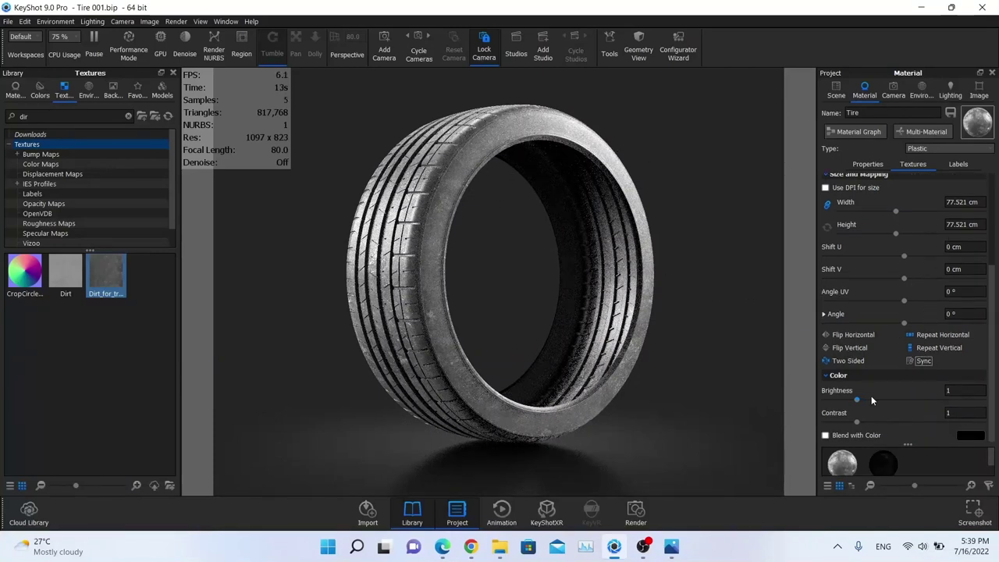
pyautogui.click(942, 390)
pyautogui.press('BackSpace')
pyautogui.write('0.1')
pyautogui.press('Return')
pyautogui.scroll(5, 873, 273)
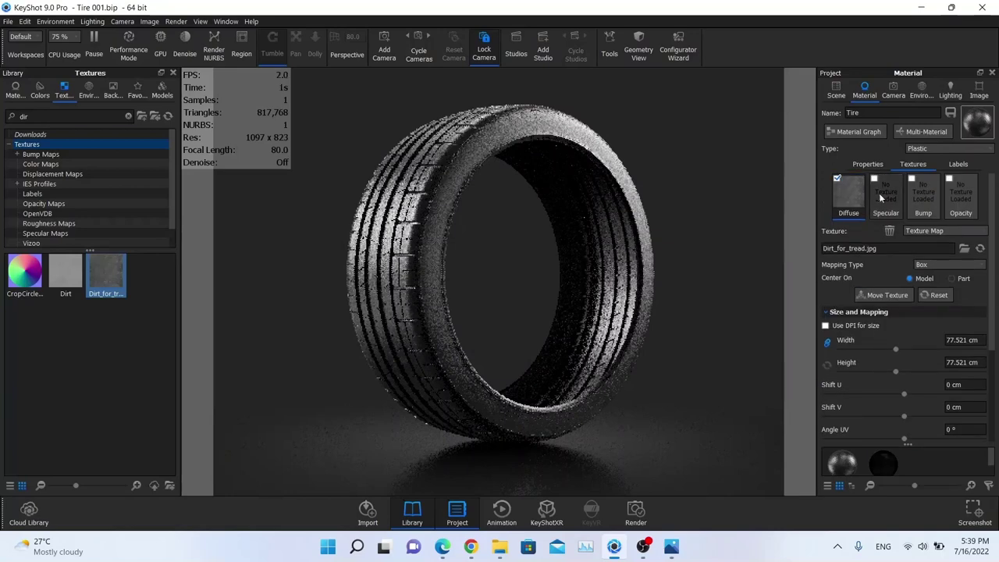
# Set the roughness of the Tire material to 0.125
pyautogui.click(867, 165)
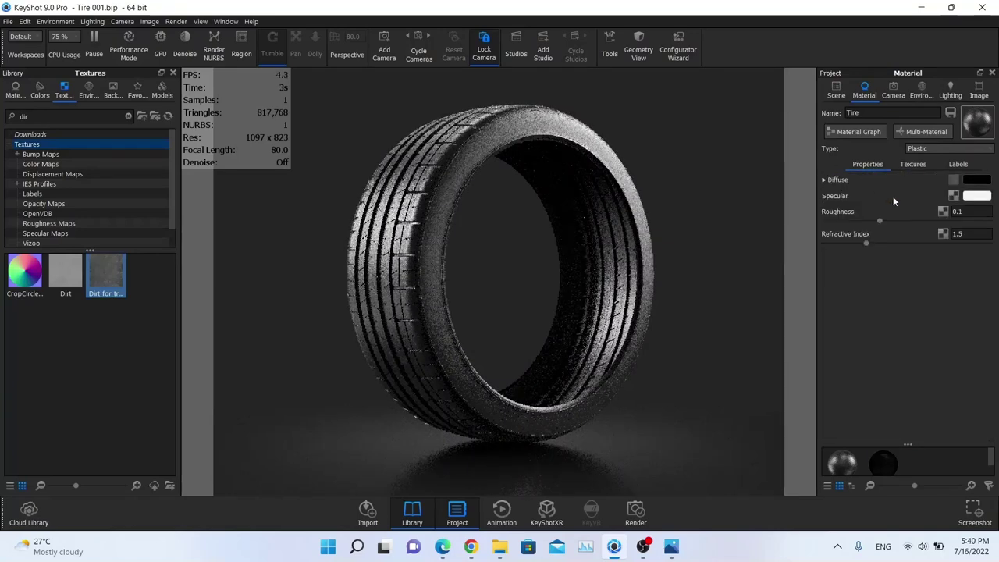
pyautogui.moveTo(880, 221); pyautogui.dragTo(883, 220)
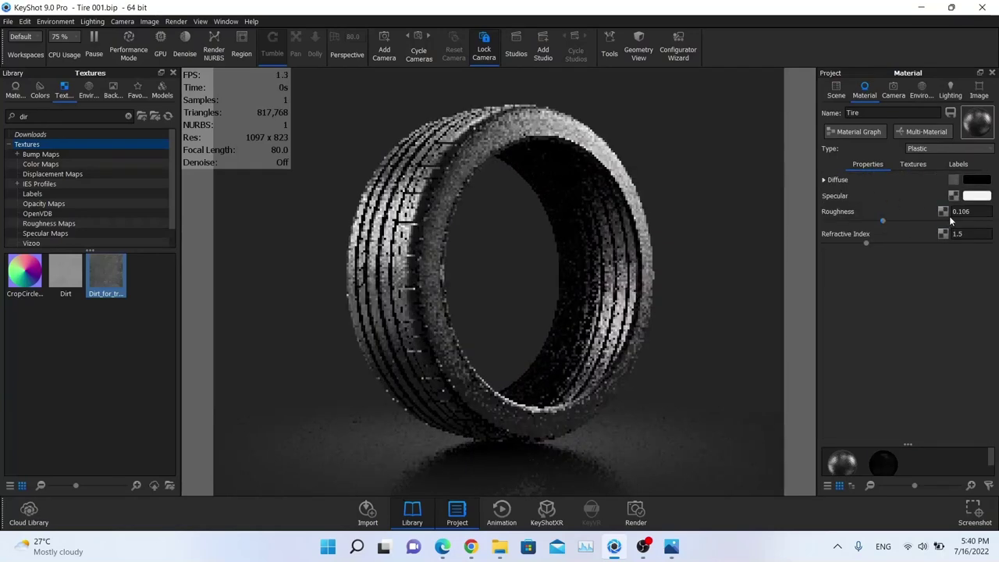
pyautogui.write('6')
pyautogui.press('Return')
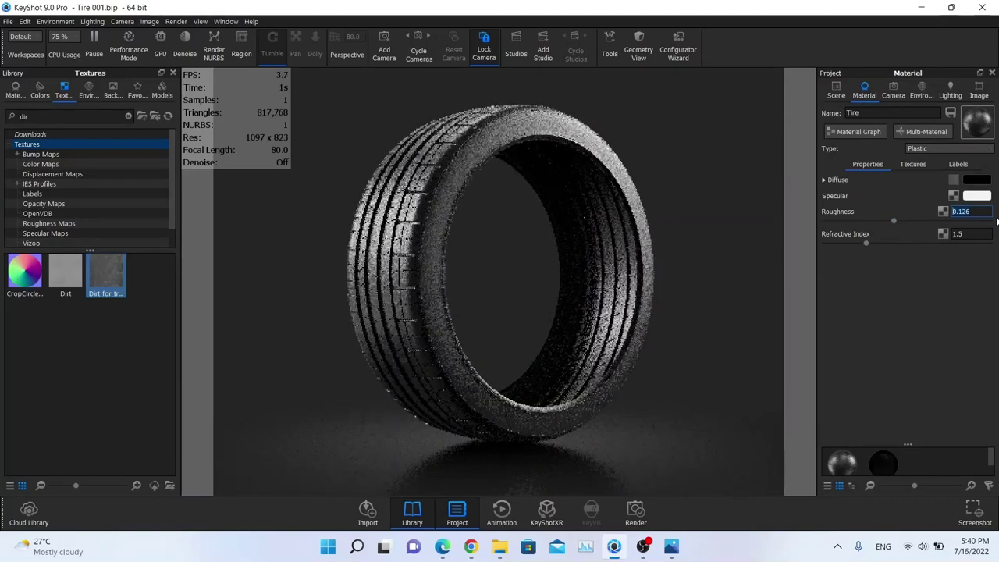
pyautogui.press('Left')
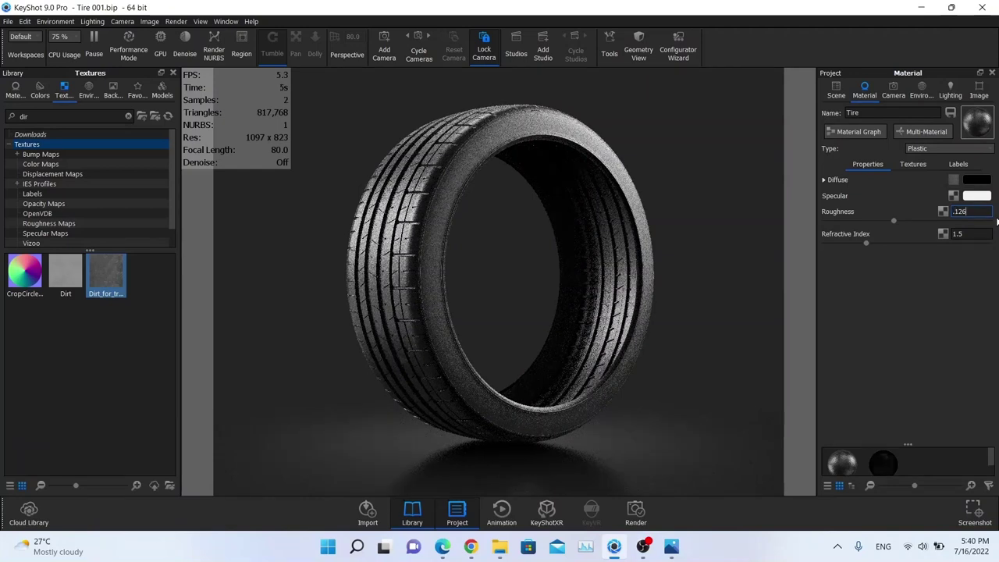
pyautogui.write('5')
pyautogui.press('Return')
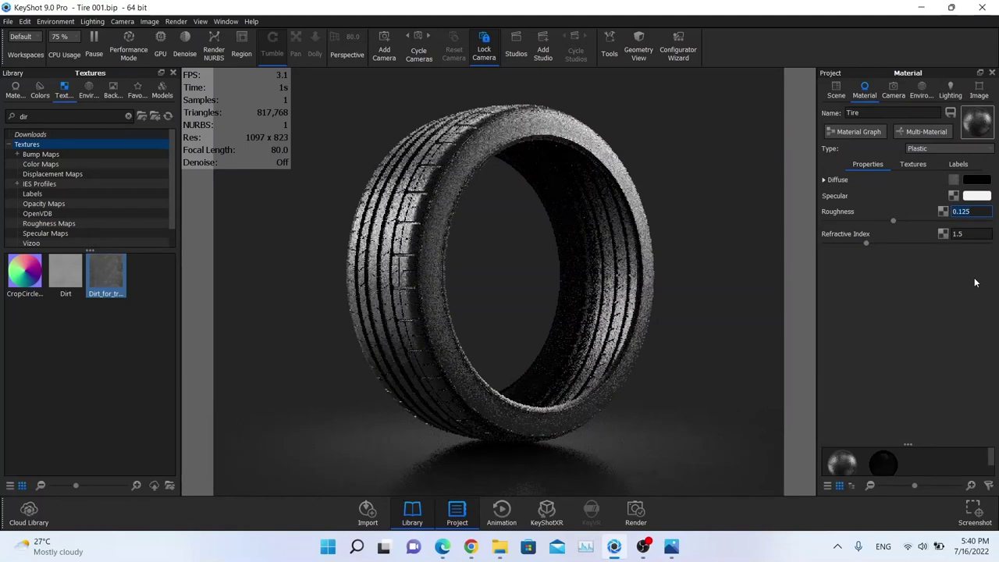
# Change the mapping type of the Tire material's diffuse Dirt_for_tread.jpg texture to UV
pyautogui.click(911, 162)
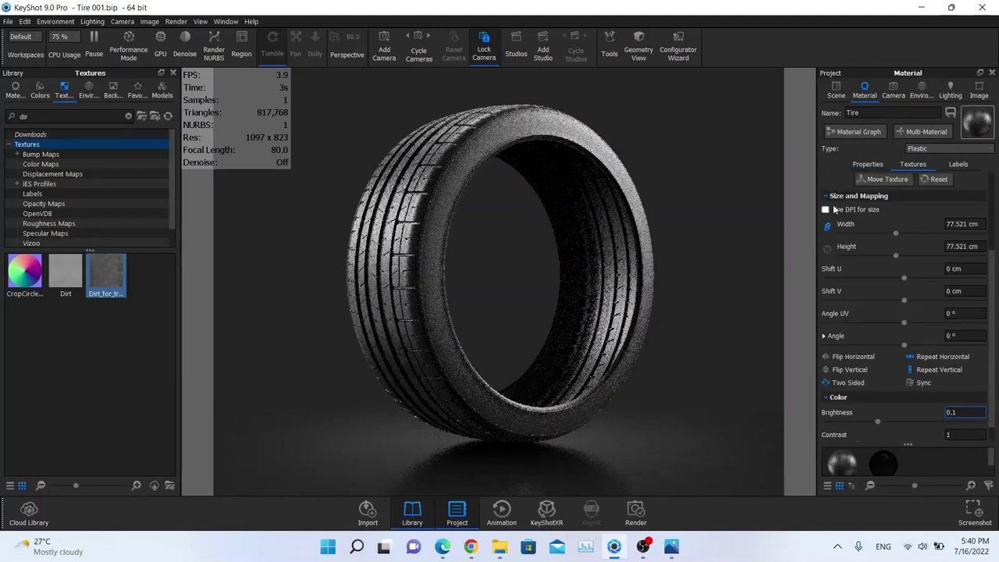
pyautogui.scroll(-3, 896, 289)
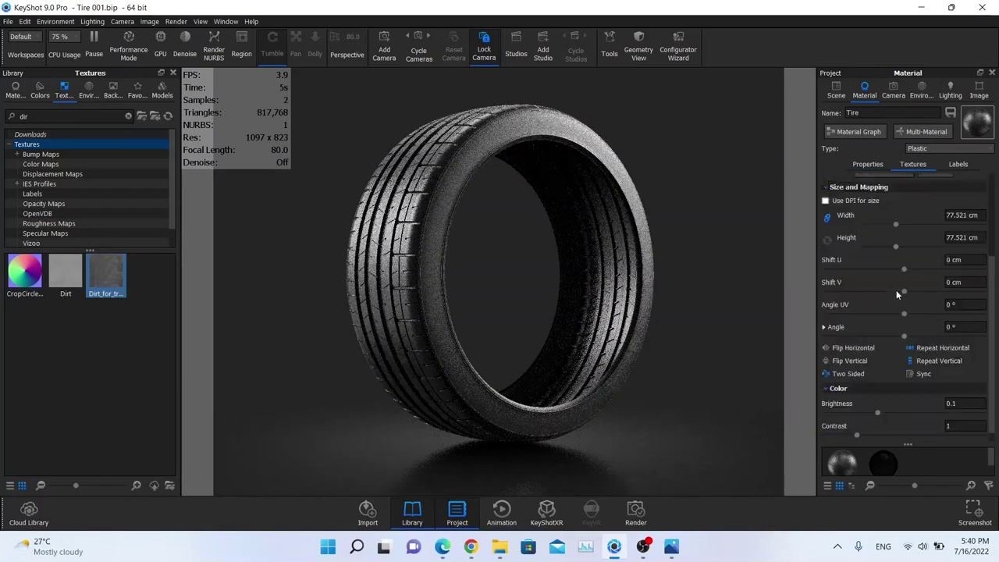
pyautogui.hotkey('alt', 'Tab')
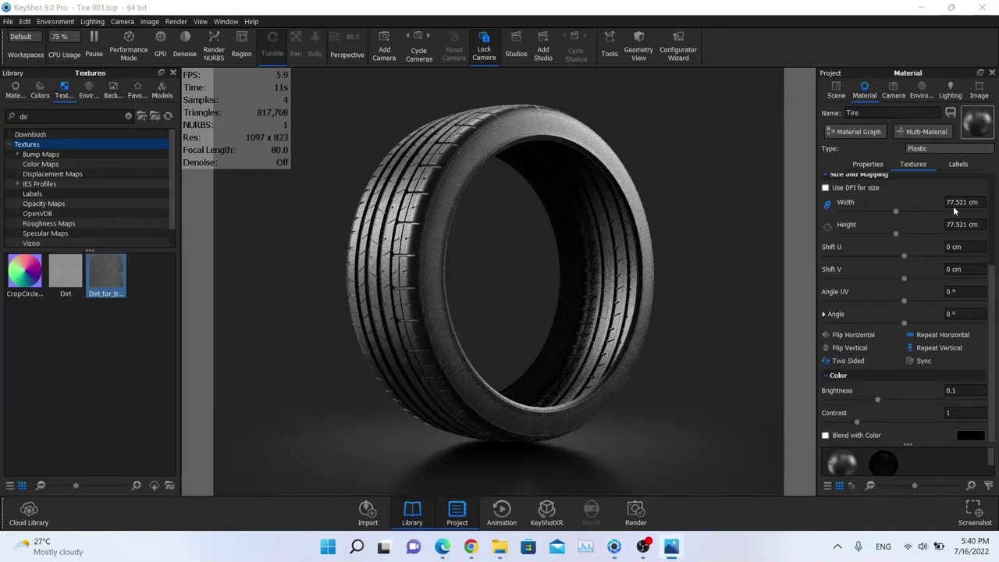
pyautogui.scroll(1, 958, 215)
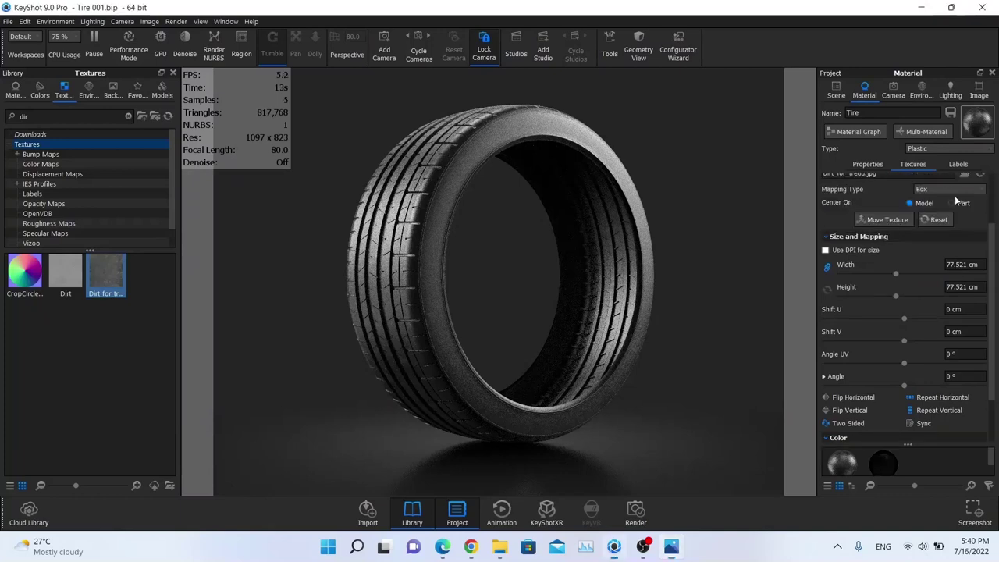
pyautogui.click(953, 190)
pyautogui.click(943, 232)
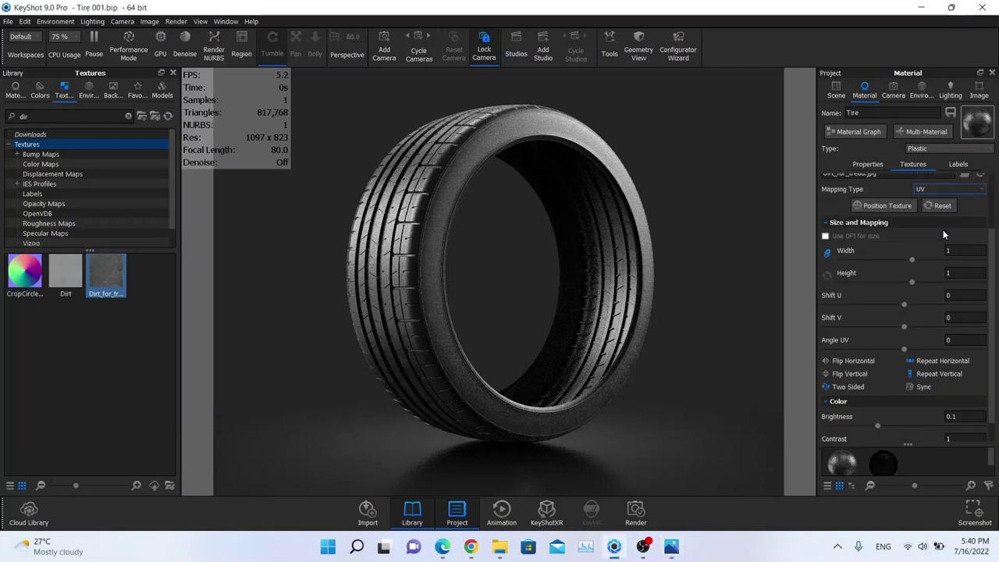
pyautogui.scroll(-1, 950, 258)
# Set the contrast of the diffuse dirt texture to 2
pyautogui.click(949, 270)
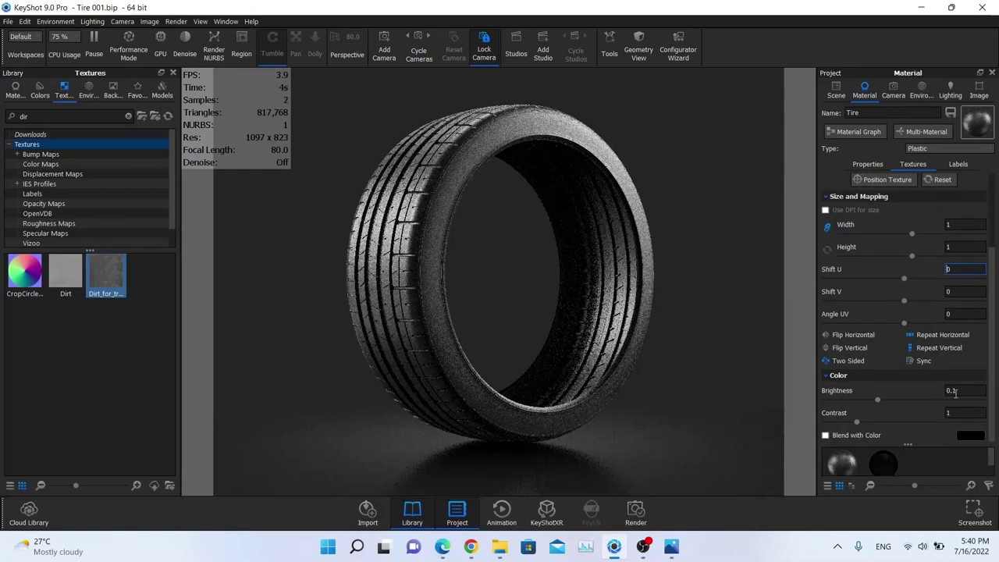
pyautogui.hotkey('alt', 'Tab')
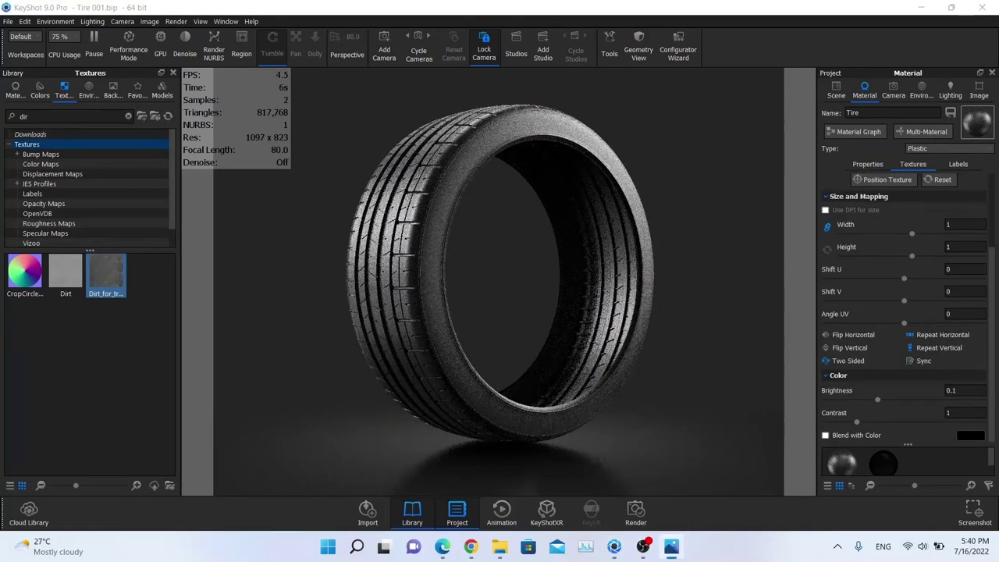
pyautogui.click(972, 411)
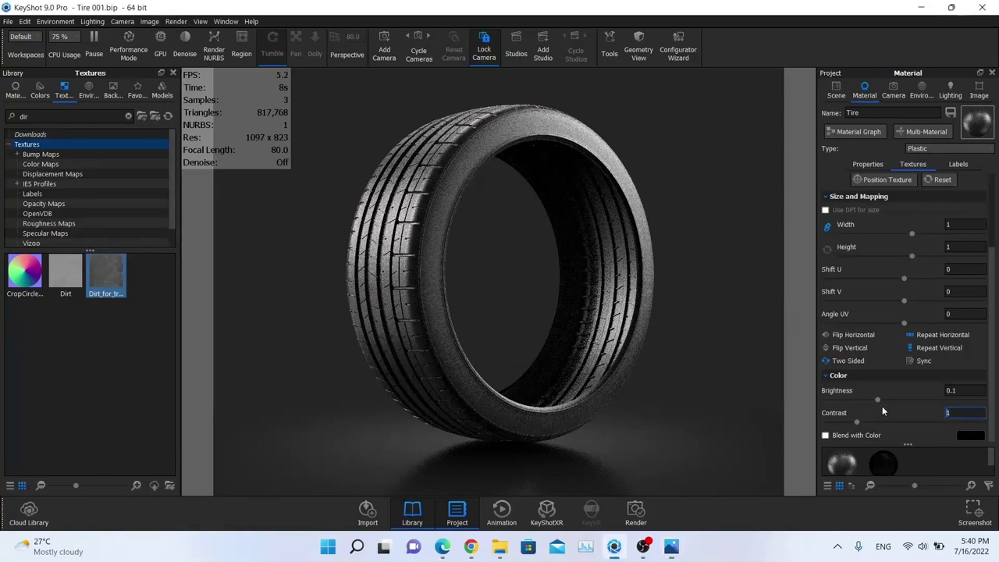
pyautogui.write('2')
pyautogui.press('Return')
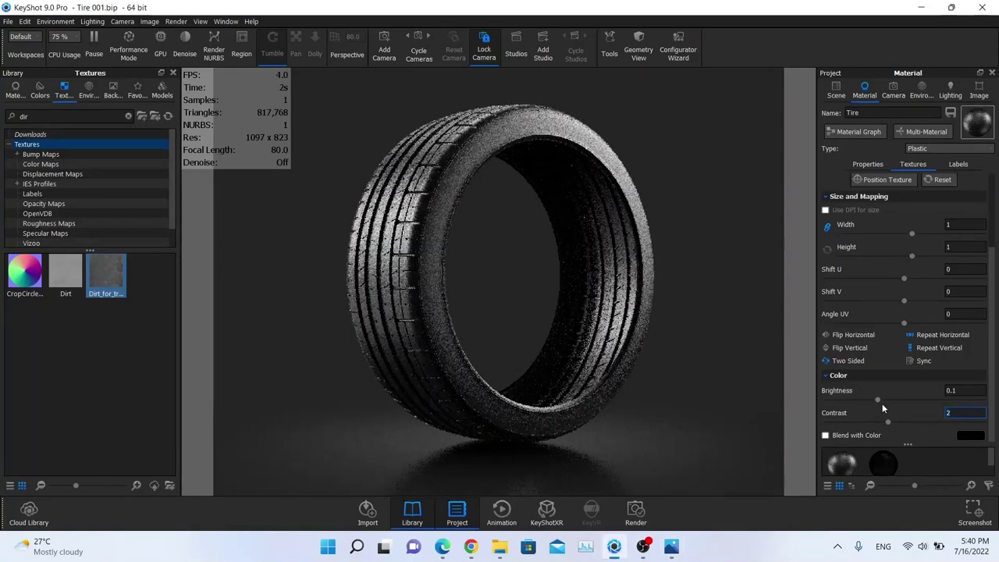
pyautogui.hotkey('alt', 'Tab')
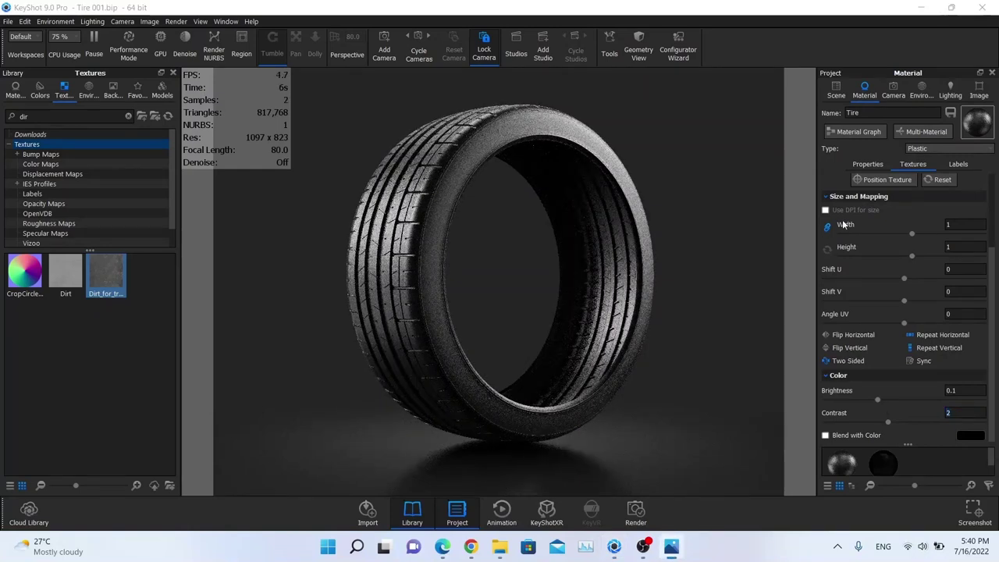
# Search the texture library for "dirt" and apply Dirt.jpg as the Tire material's specular texture
pyautogui.click(55, 116)
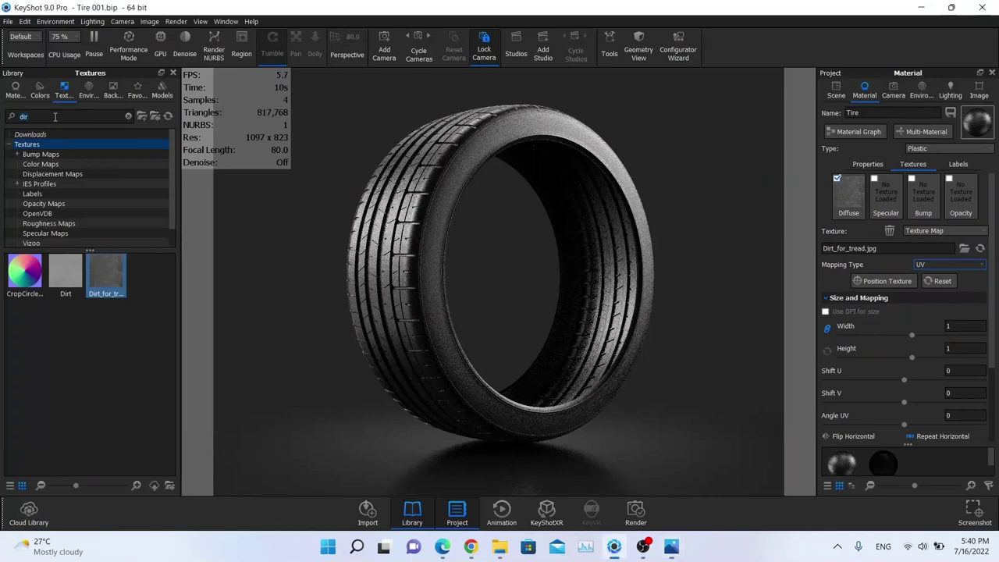
pyautogui.write('dirt')
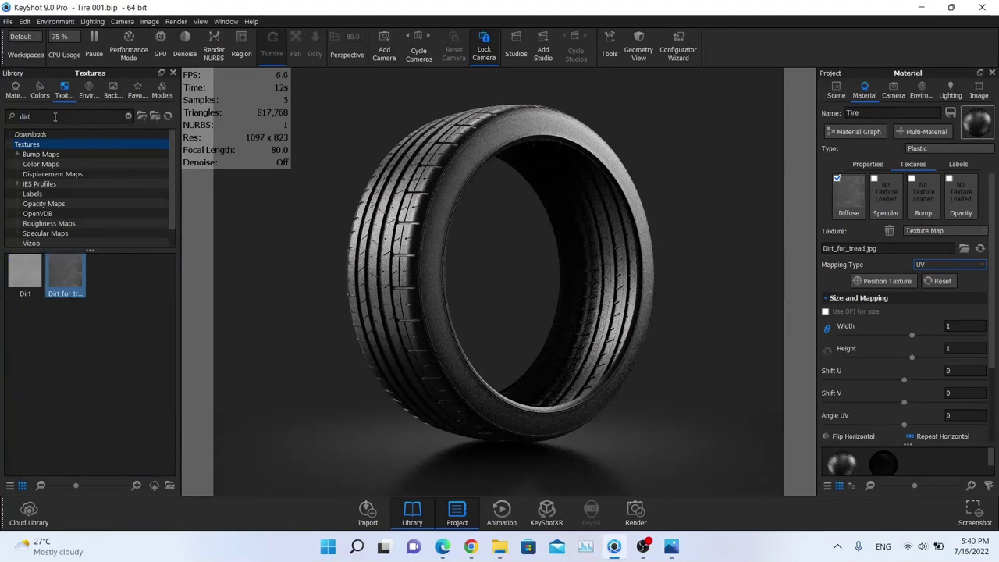
pyautogui.moveTo(24, 261); pyautogui.dragTo(893, 209)
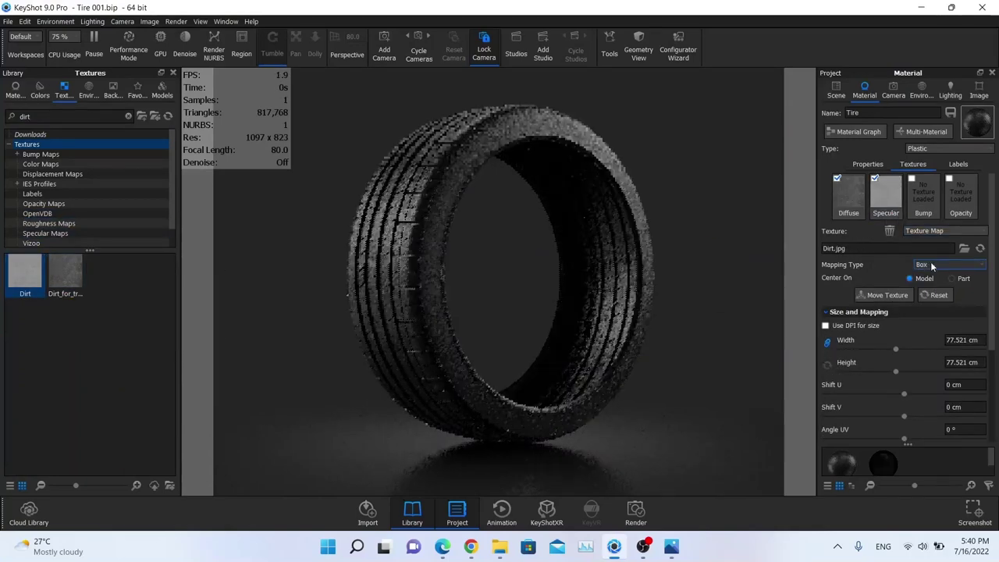
# Turn off Sync for the specular dirt texture and set its brightness to 3 and contrast to 1.2
pyautogui.scroll(-3, 930, 289)
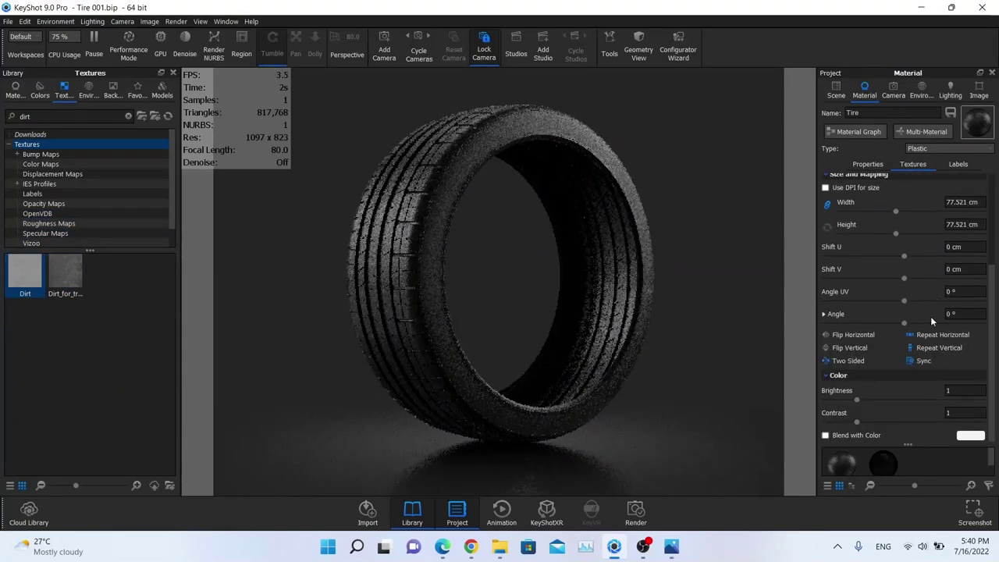
pyautogui.click(908, 361)
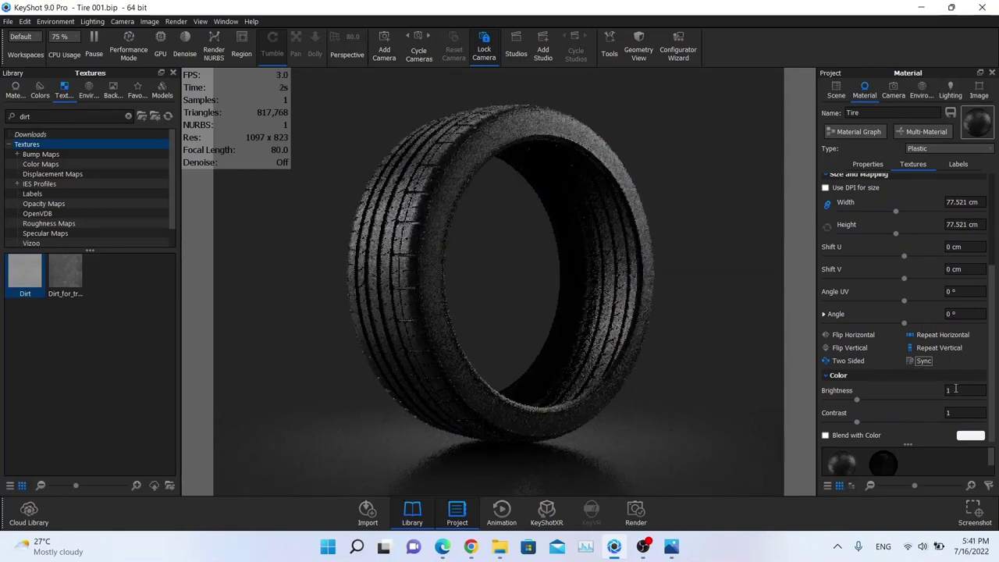
pyautogui.click(965, 390)
pyautogui.write('3')
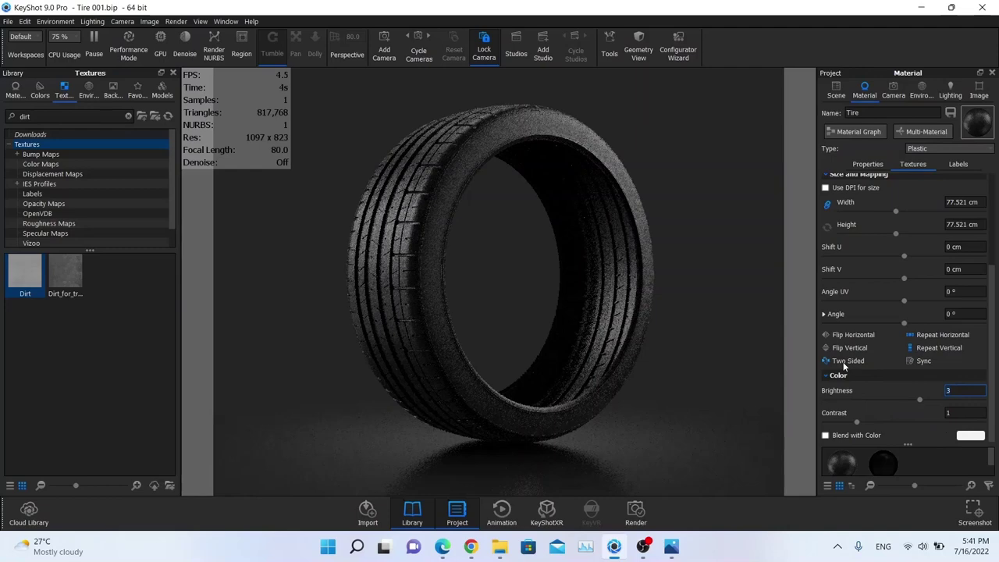
pyautogui.press('Tab')
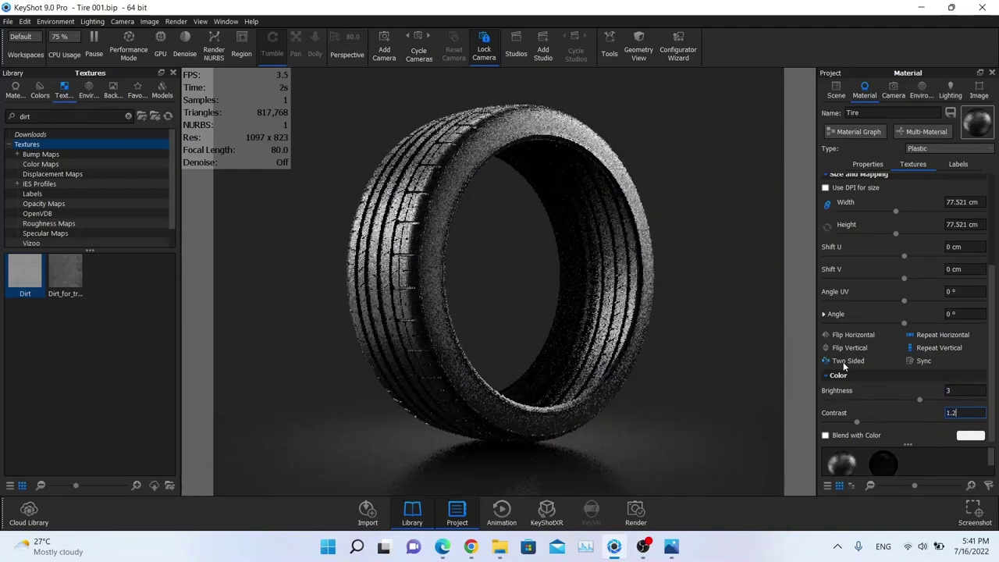
pyautogui.press('Return')
pyautogui.scroll(1, 858, 266)
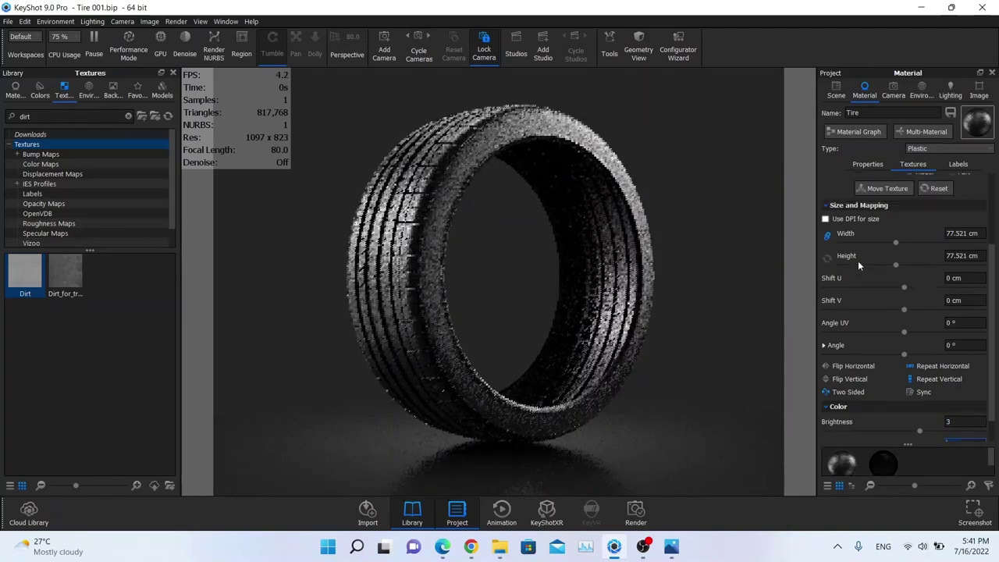
pyautogui.scroll(3, 860, 261)
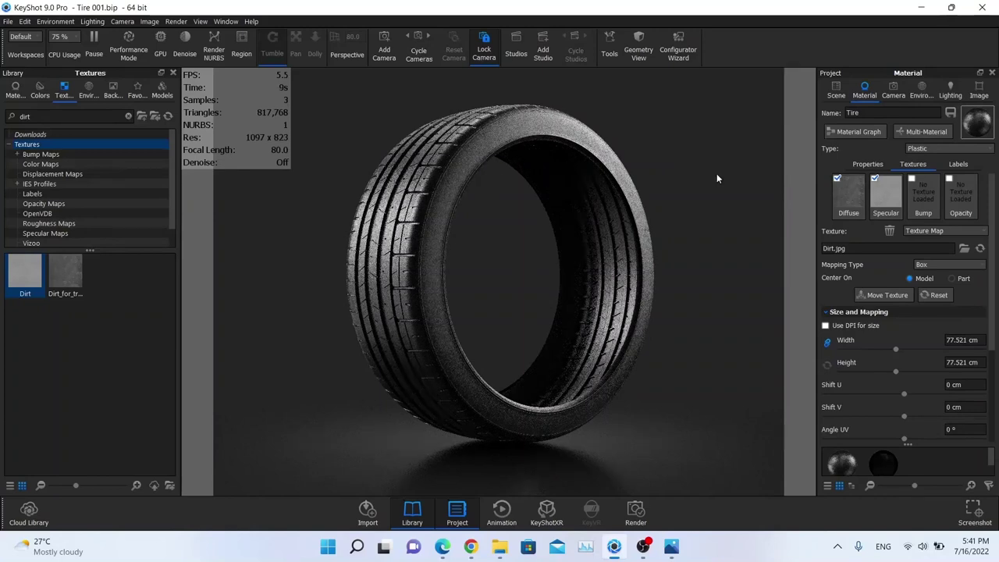
pyautogui.click(923, 193)
pyautogui.click(932, 229)
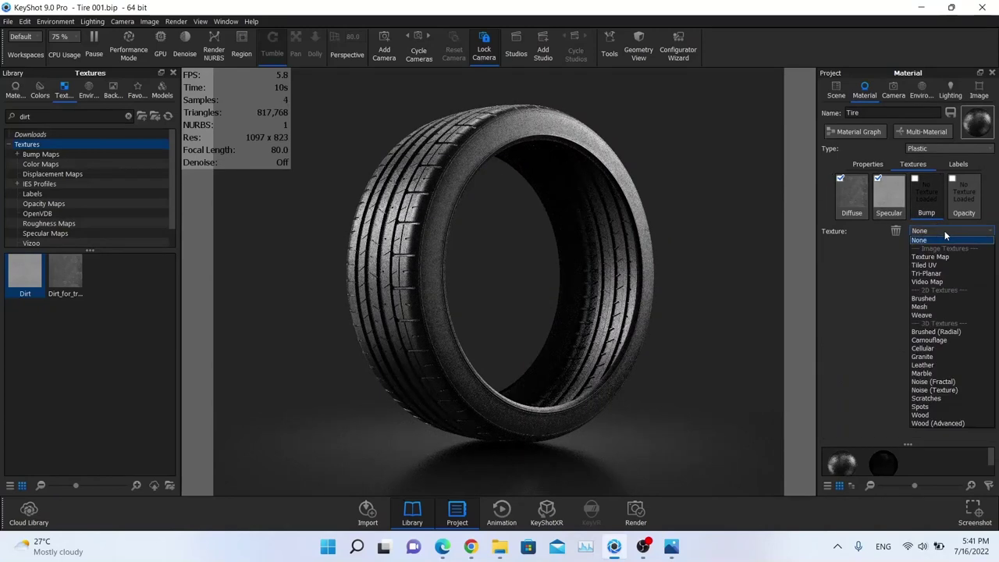
pyautogui.click(857, 247)
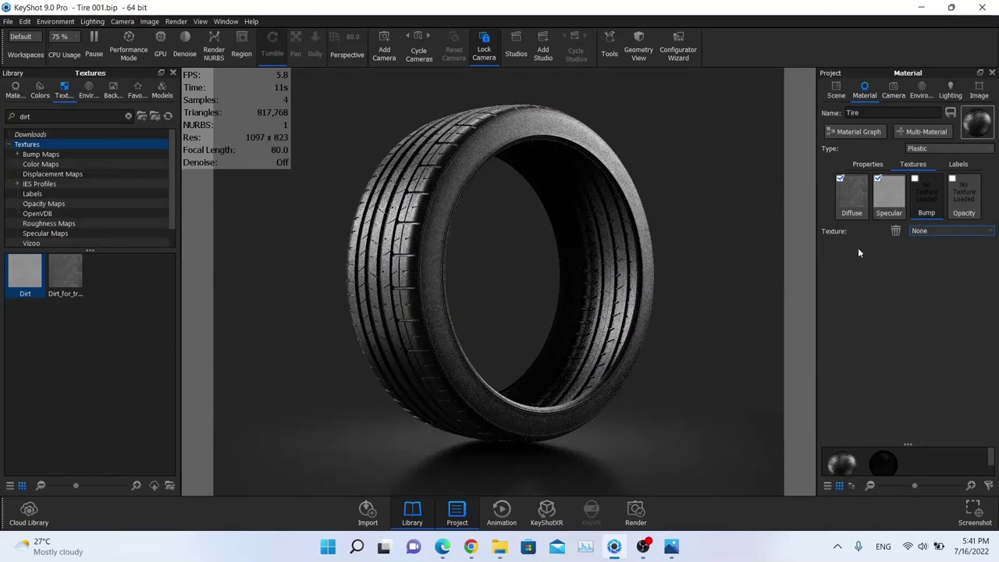
# Add a Bump Add utility node in the Tire's Material Graph, connected to Plastic's Bump input and placed below the two texture maps
pyautogui.click(854, 133)
pyautogui.moveTo(528, 171); pyautogui.dragTo(590, 123)
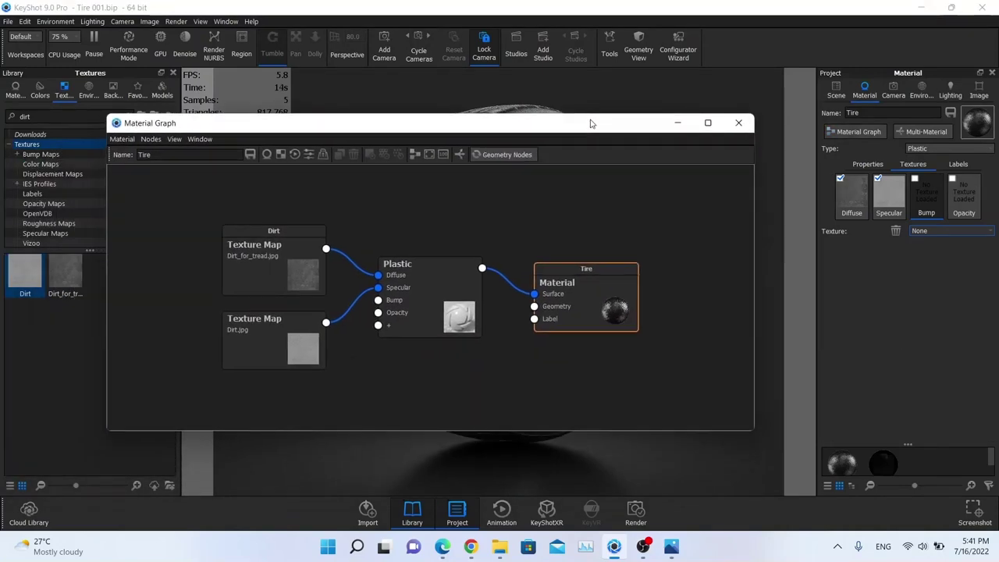
pyautogui.rightClick(403, 373)
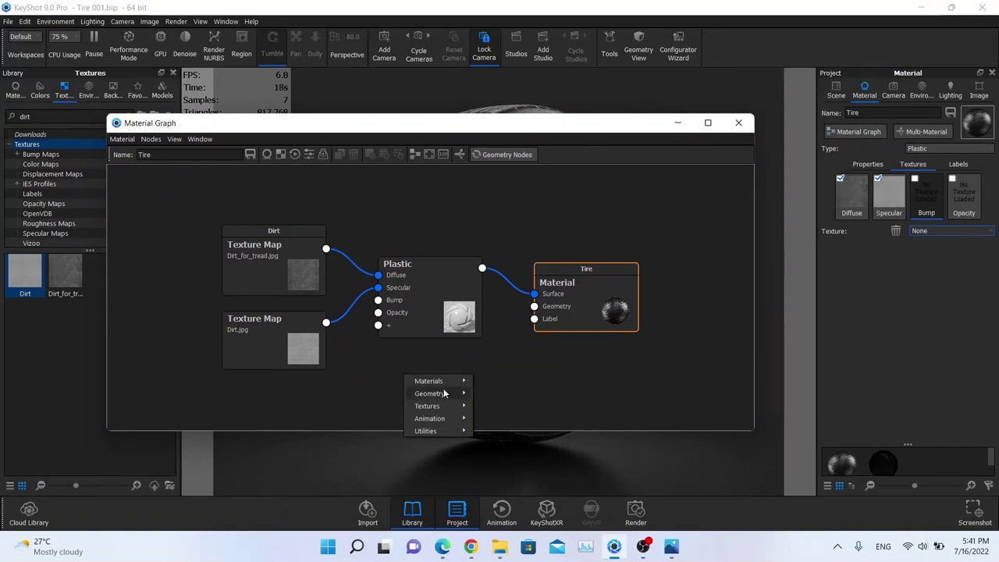
pyautogui.moveTo(441, 430)
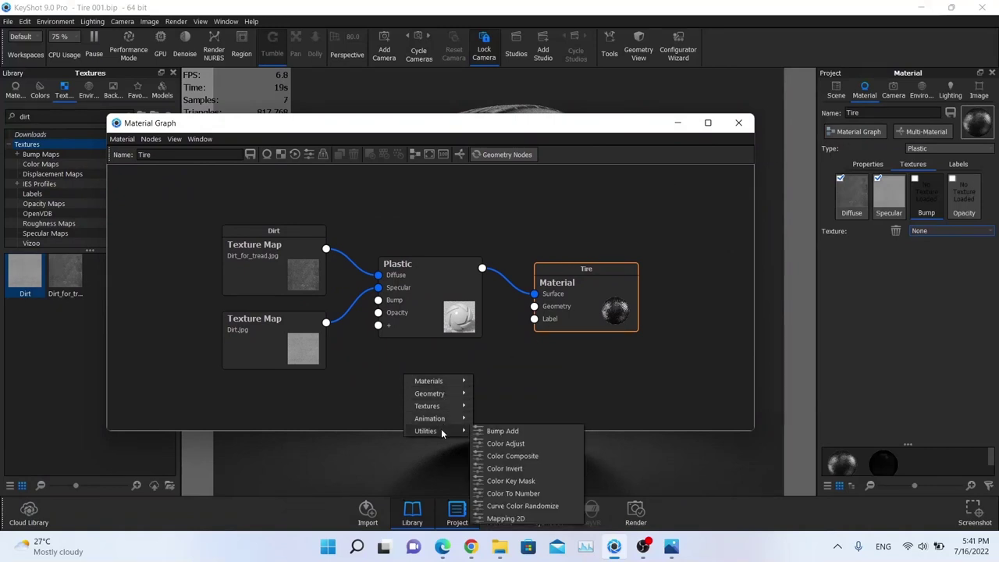
pyautogui.click(502, 431)
pyautogui.moveTo(434, 399); pyautogui.dragTo(378, 299)
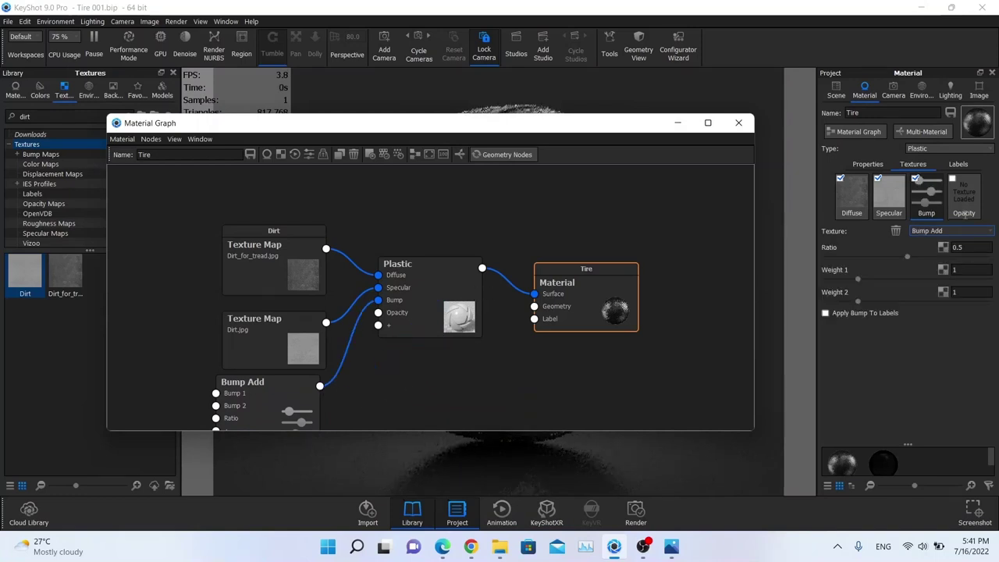
pyautogui.scroll(-2, 374, 308)
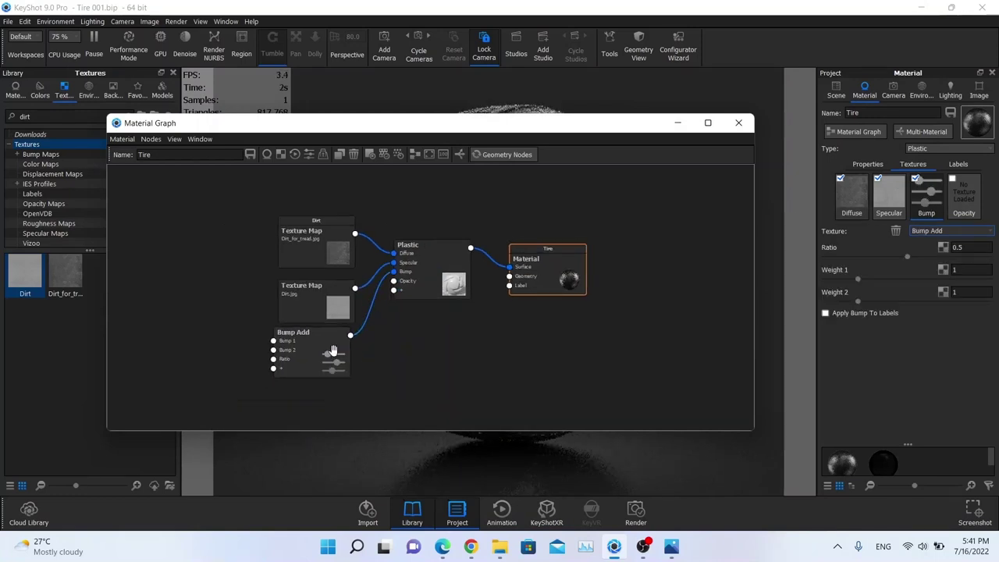
pyautogui.moveTo(332, 350); pyautogui.dragTo(335, 379)
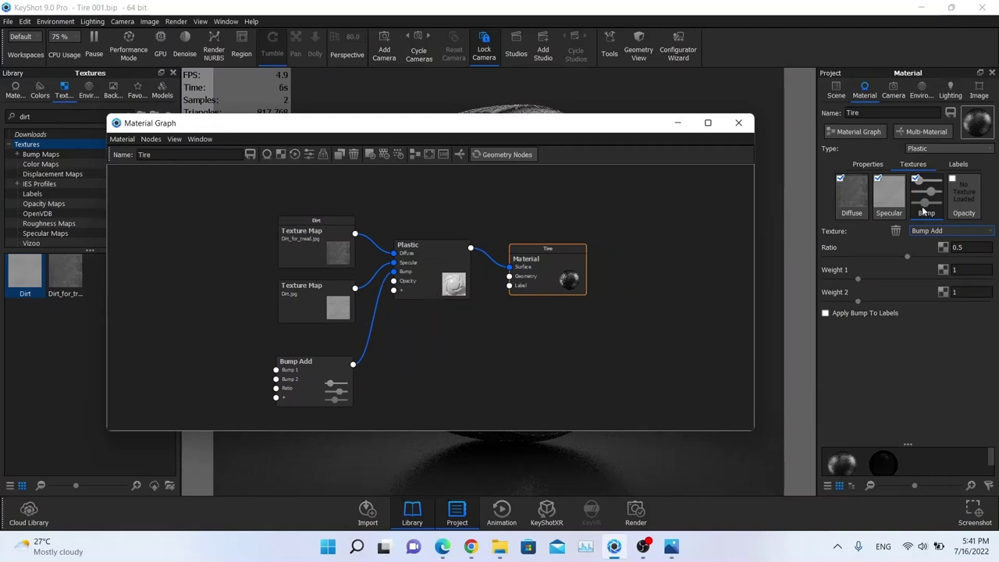
pyautogui.moveTo(317, 359); pyautogui.dragTo(320, 348)
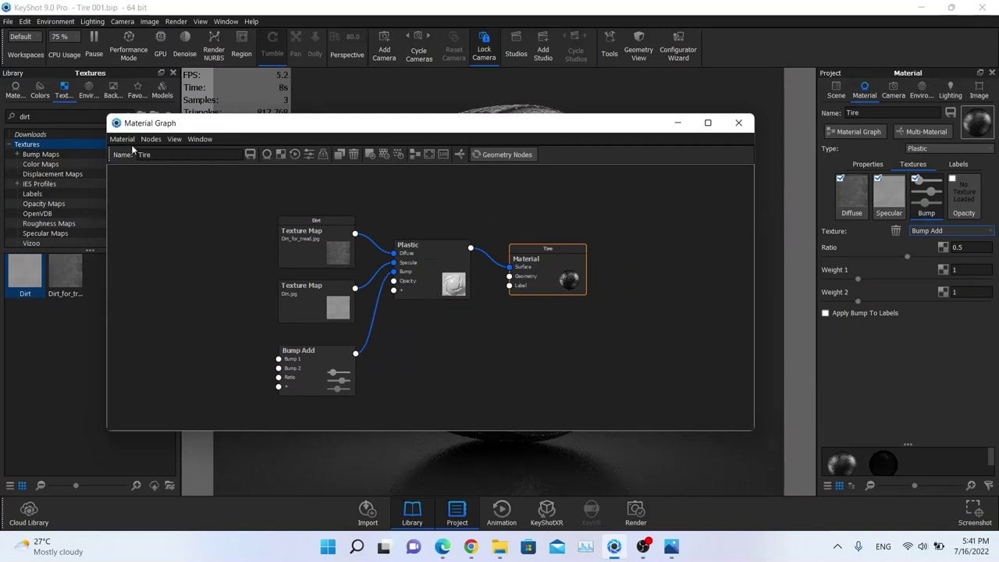
# Search the texture library for "pire" and connect the Pirelli sidewall texture to the Bump 1 input of the Bump Add node
pyautogui.click(31, 111)
pyautogui.press('BackSpace')
pyautogui.press('BackSpace')
pyautogui.press('BackSpace')
pyautogui.press('BackSpace')
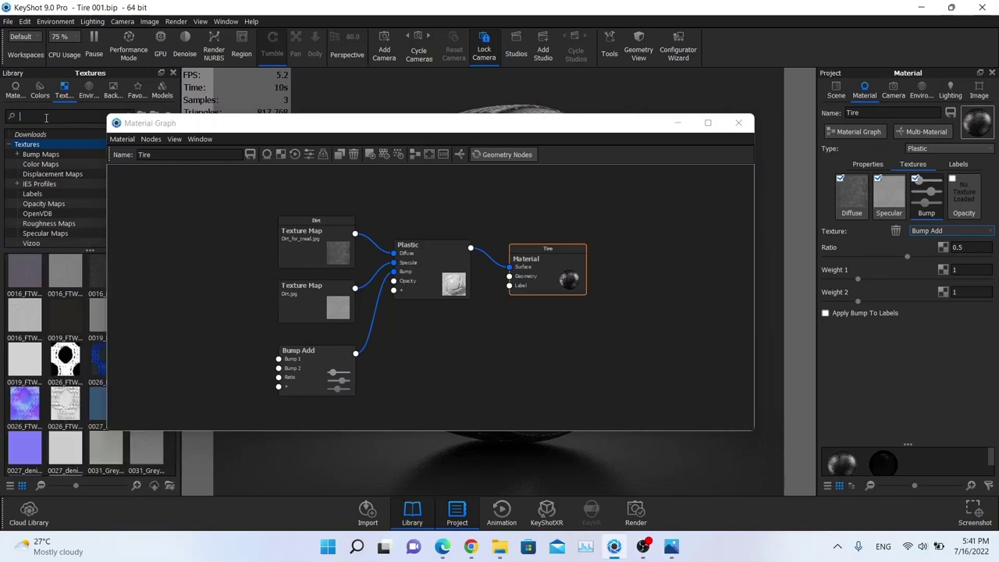
pyautogui.write('pire')
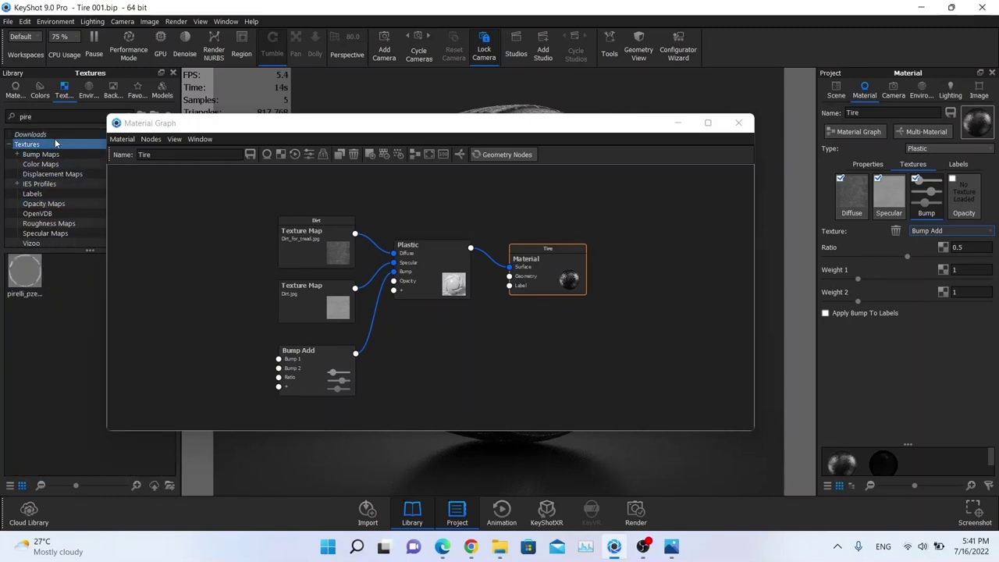
pyautogui.moveTo(35, 271); pyautogui.dragTo(279, 359)
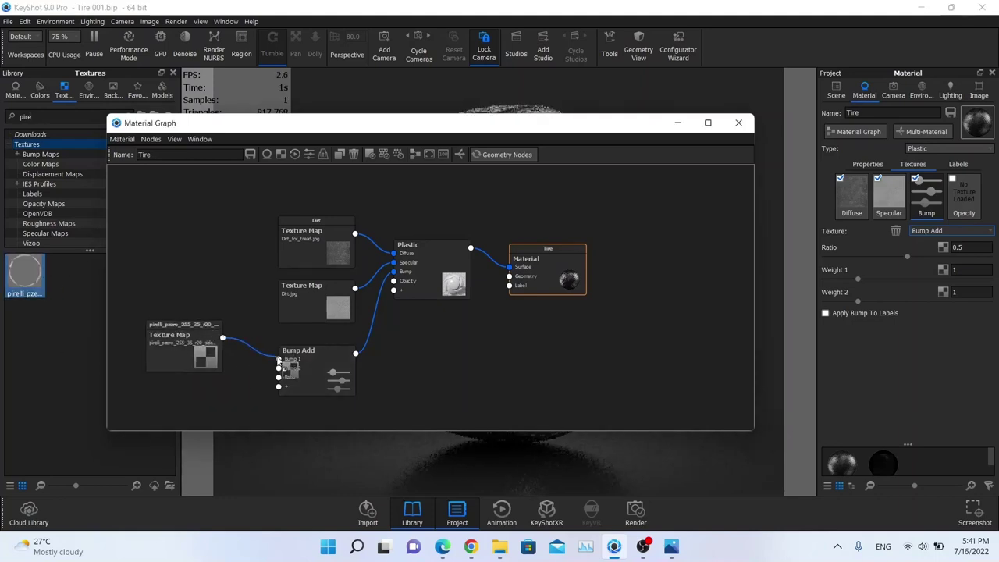
# Open the properties of the Pirelli sidewall texture node and set its mapping type to UV
pyautogui.doubleClick(178, 350)
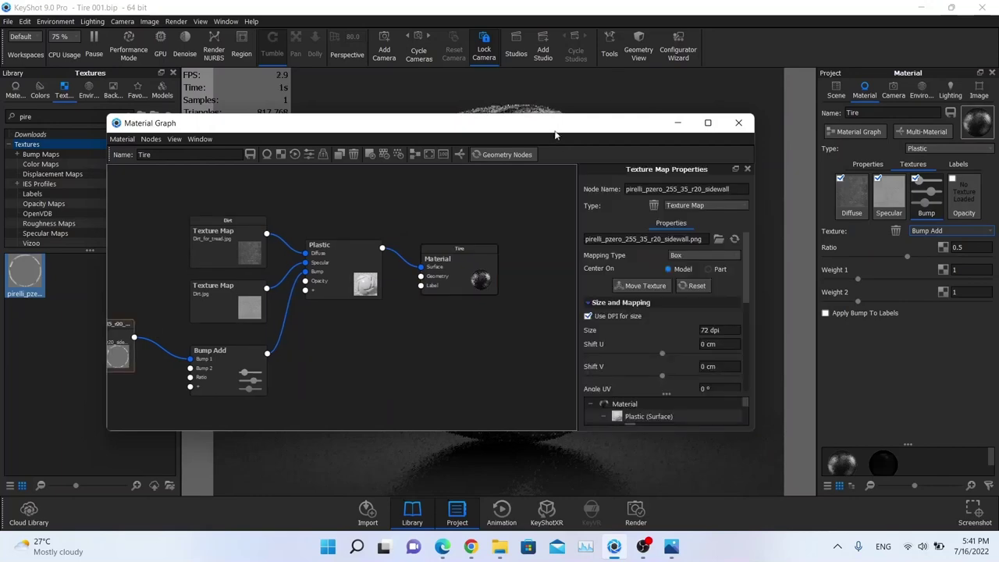
pyautogui.moveTo(554, 133); pyautogui.dragTo(222, 191)
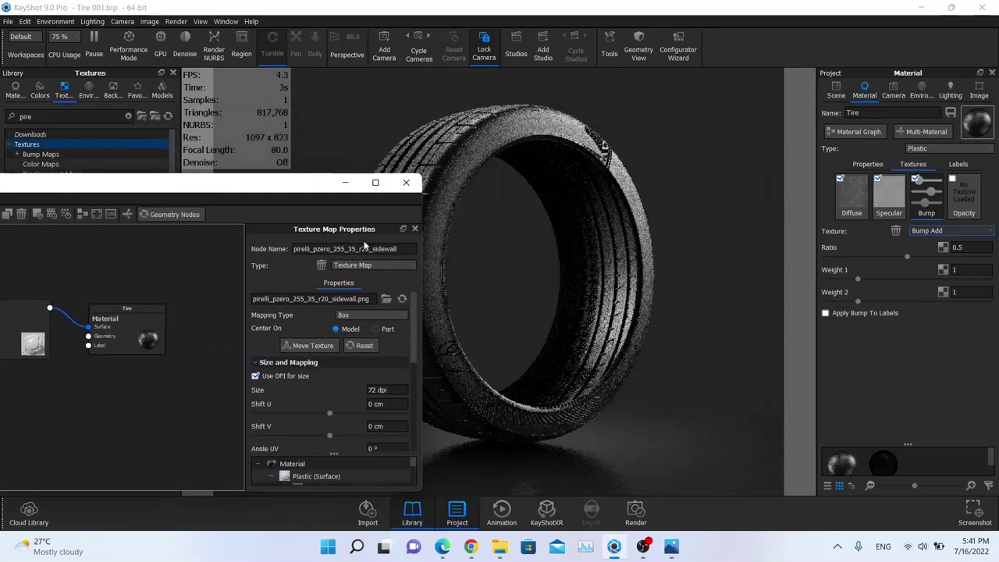
pyautogui.click(384, 317)
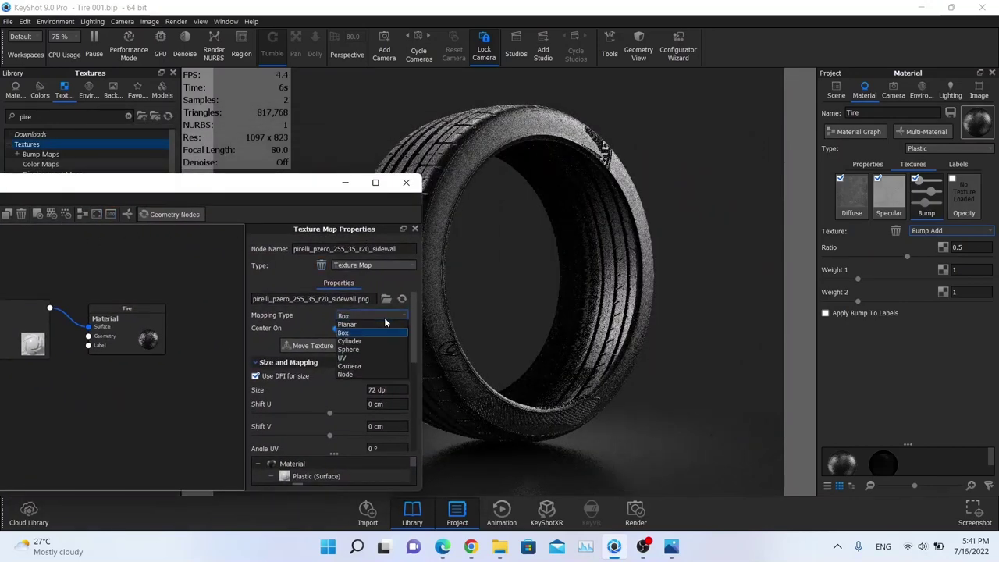
pyautogui.click(364, 357)
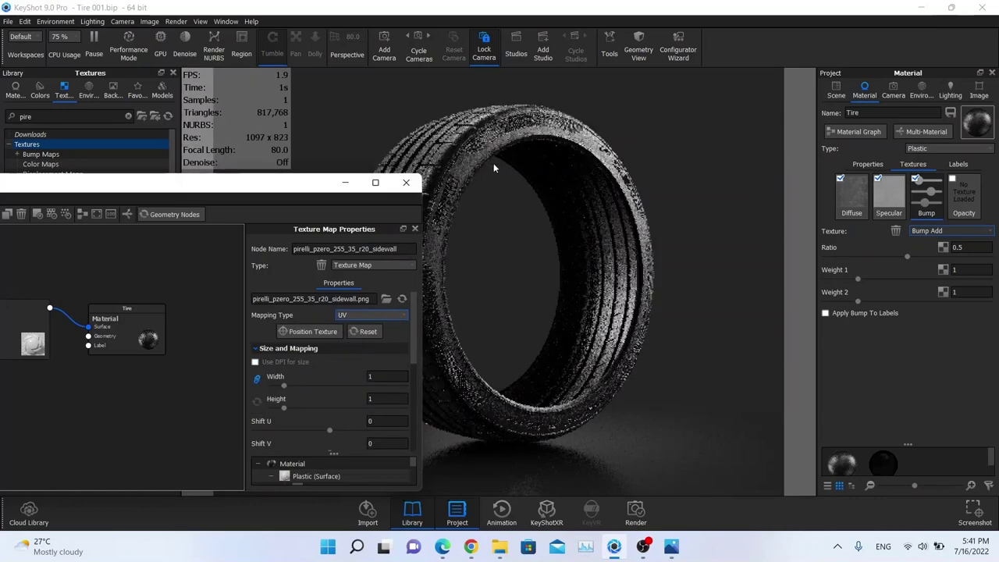
pyautogui.scroll(-5, 363, 342)
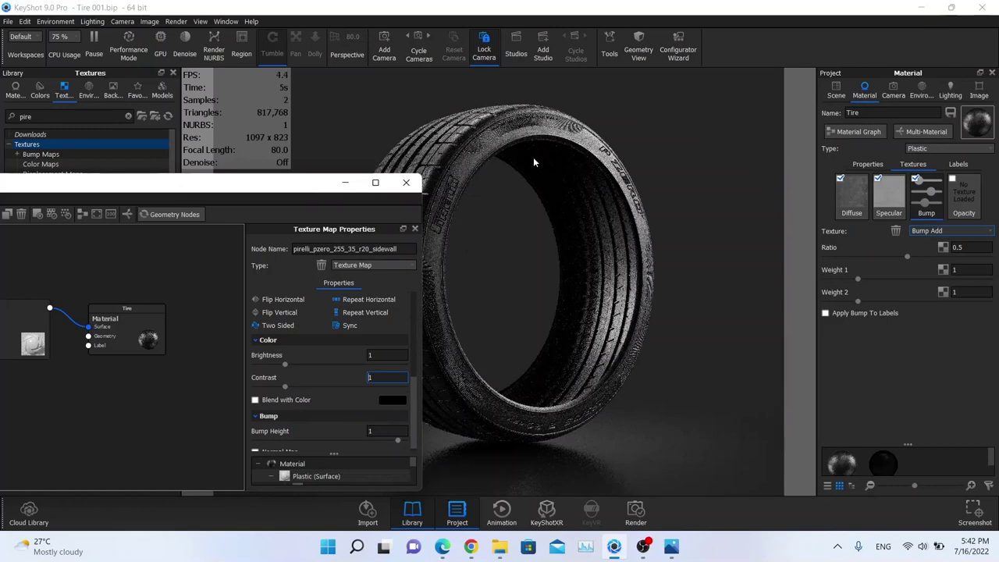
pyautogui.write('-0.11')
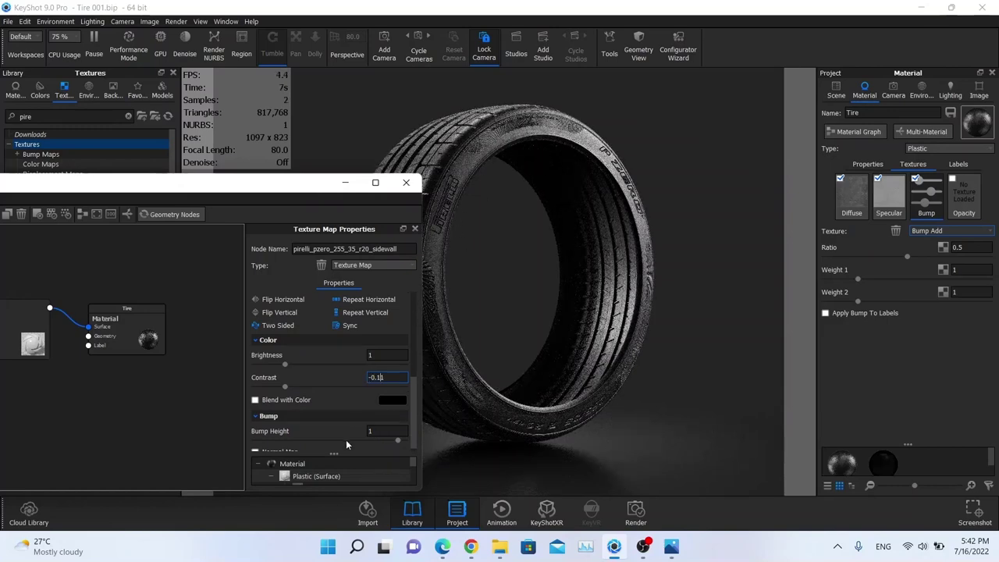
pyautogui.press('BackSpace')
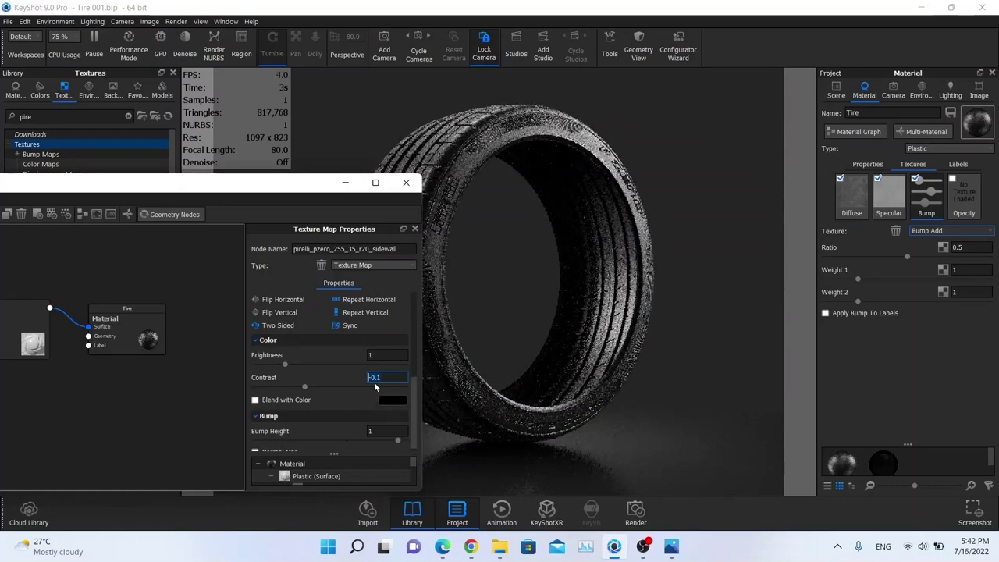
pyautogui.press('BackSpace')
pyautogui.press('BackSpace')
pyautogui.press('BackSpace')
pyautogui.press('BackSpace')
pyautogui.write('1')
pyautogui.press('Tab')
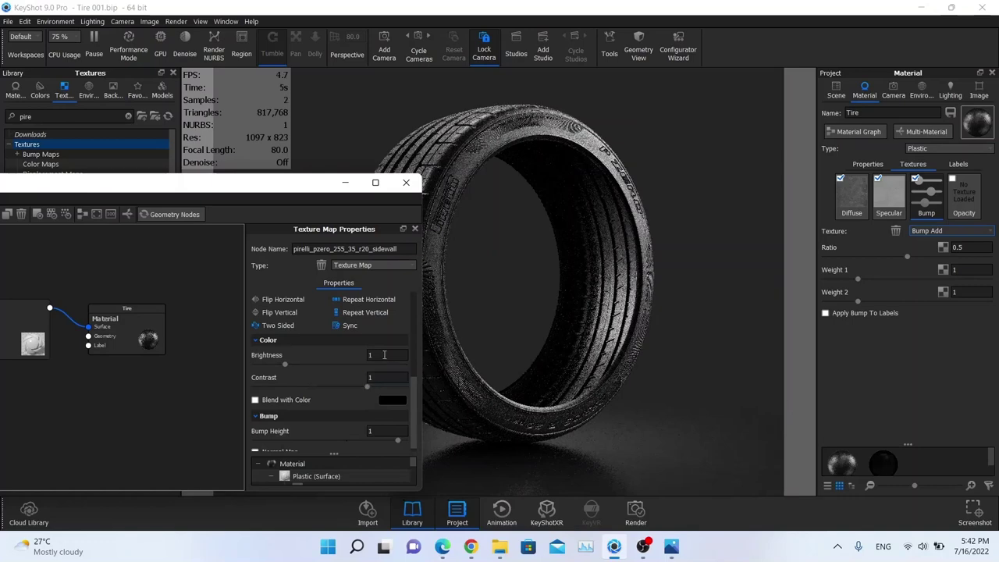
# Set the Pirelli sidewall texture's bump height to -0.1 and turn off its repeat
pyautogui.click(387, 430)
pyautogui.press('BackSpace')
pyautogui.write('-0.1')
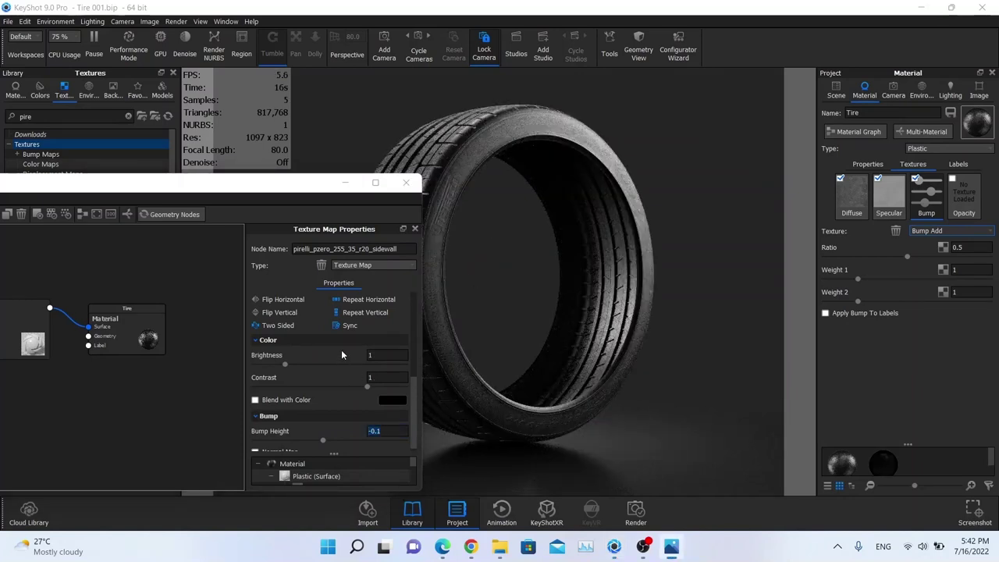
pyautogui.click(341, 315)
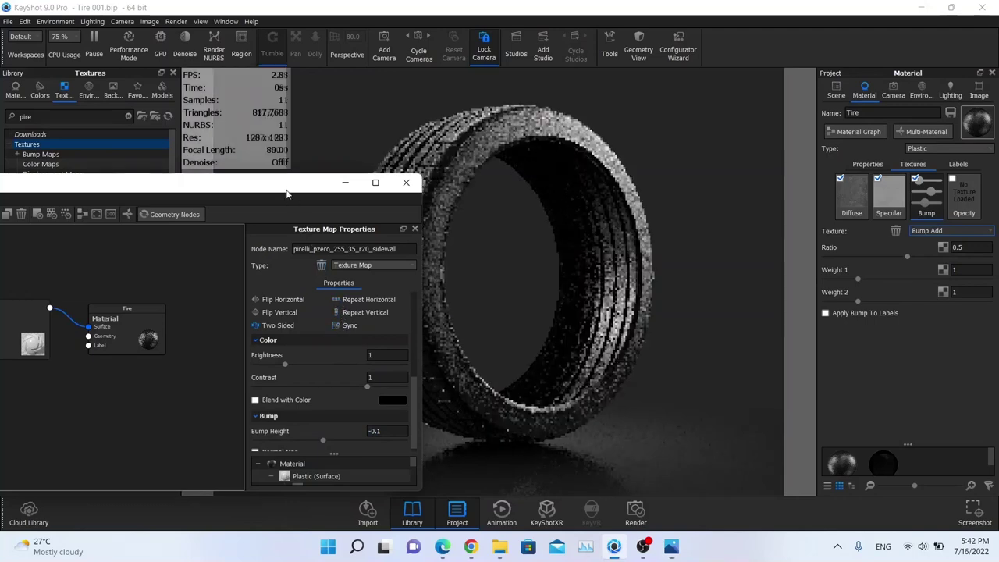
# Bring the whole Tire material graph into view and search the texture library for "dirt"
pyautogui.moveTo(288, 188); pyautogui.dragTo(638, 135)
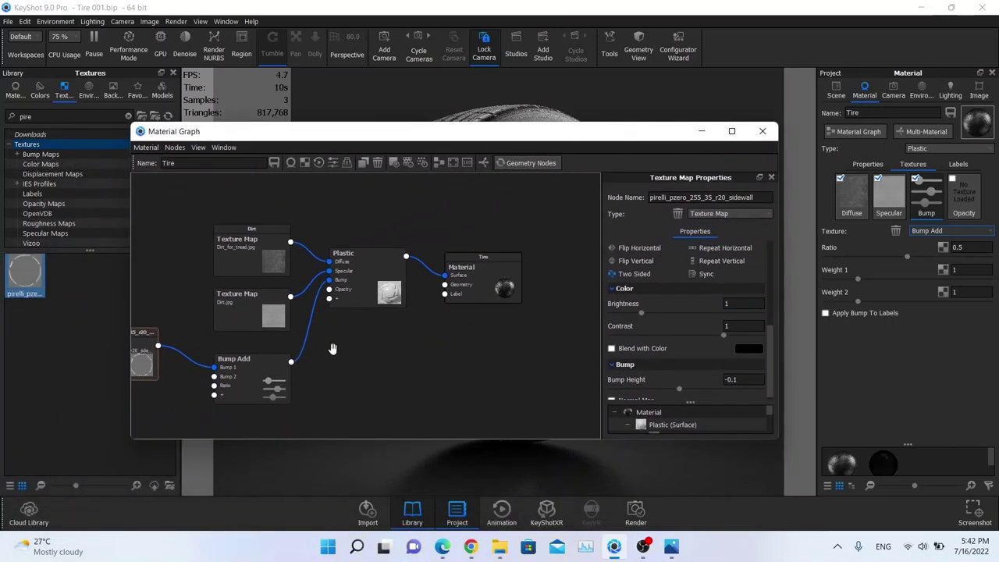
pyautogui.press('f')
pyautogui.hotkey('alt', 'Tab')
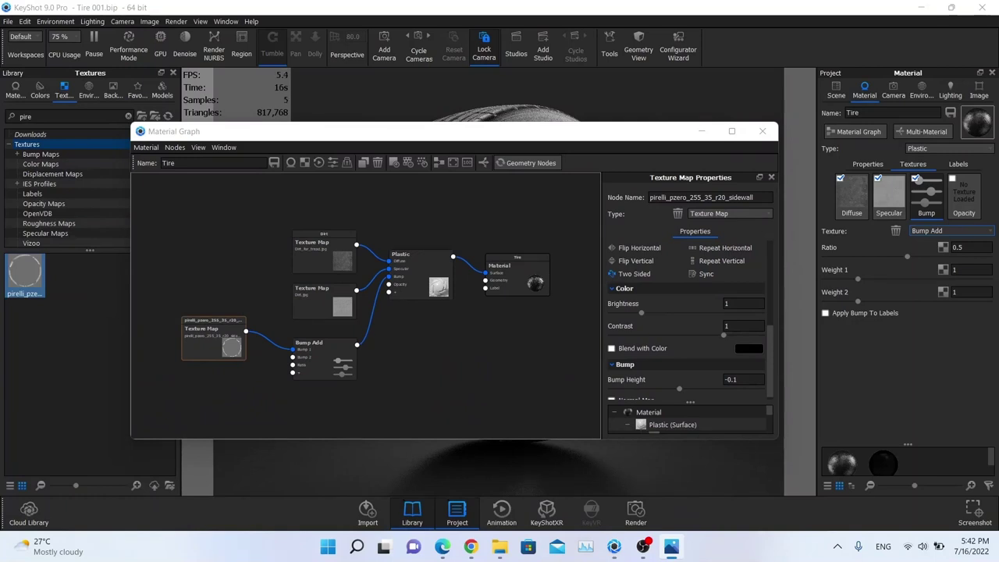
pyautogui.click(60, 116)
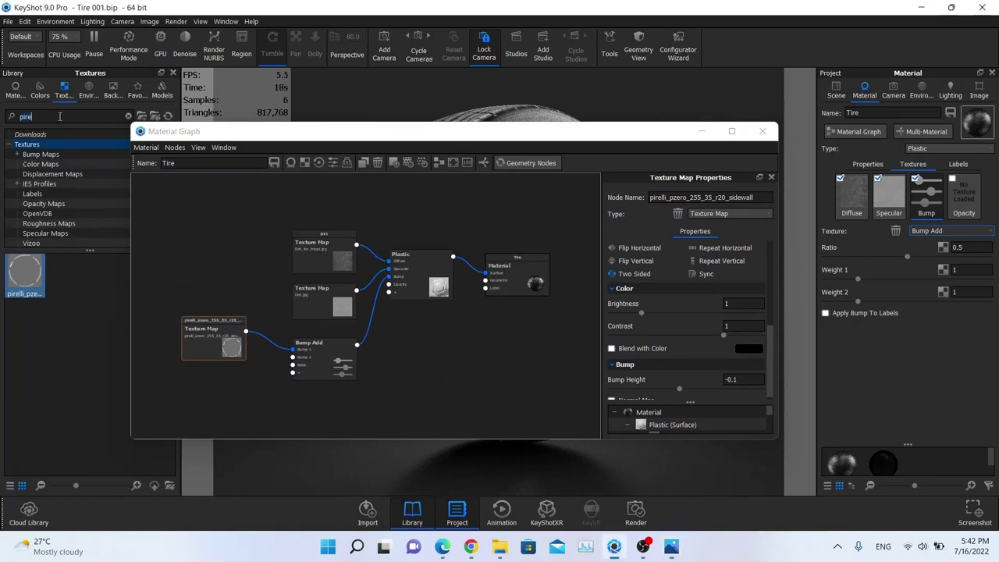
pyautogui.write('d')
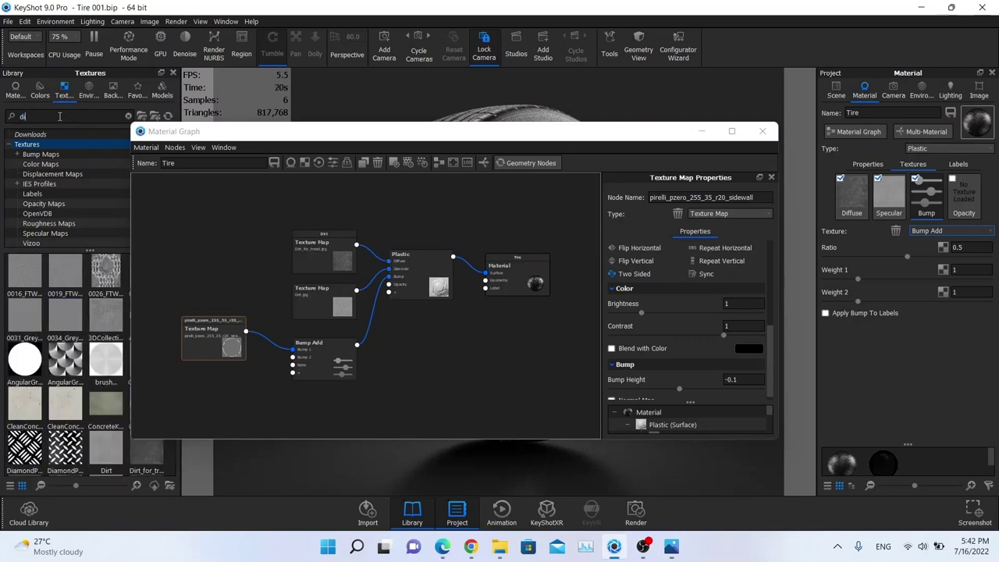
pyautogui.write('irt')
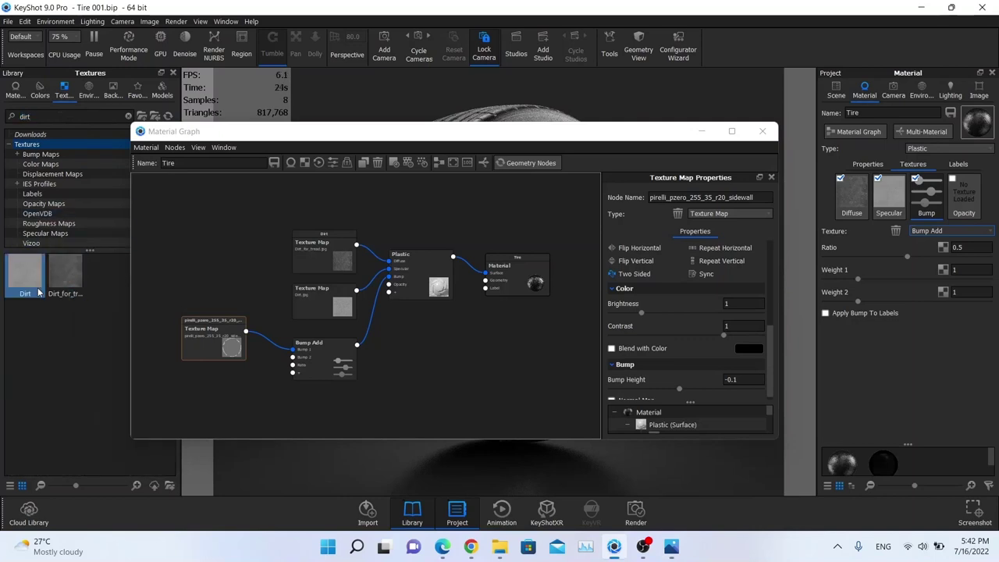
# Add the Dirt texture to the graph, connect it to Bump 2 of the Bump Add node, and place it below the Pirelli sidewall node
pyautogui.moveTo(31, 292); pyautogui.dragTo(331, 377)
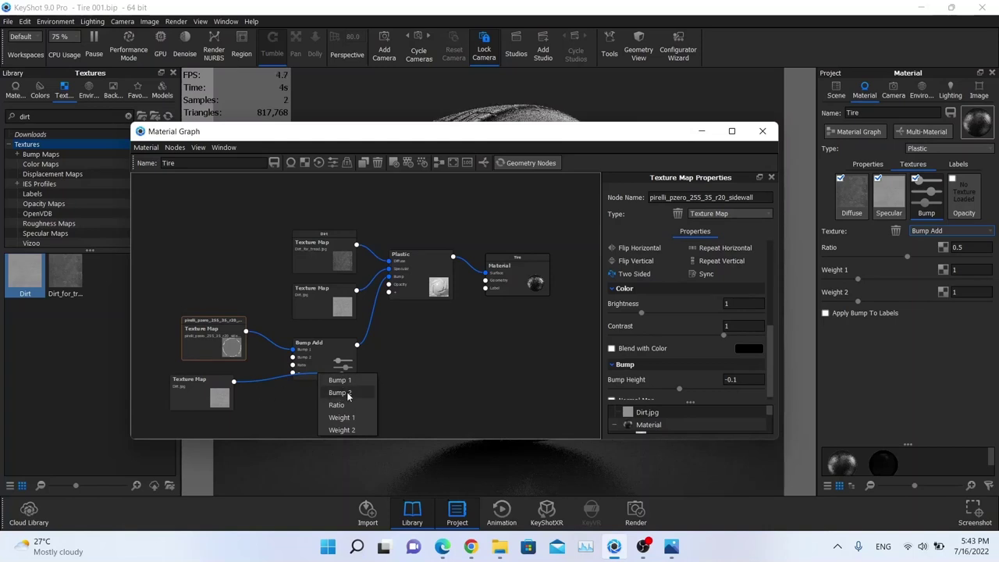
pyautogui.click(347, 394)
pyautogui.moveTo(200, 393); pyautogui.dragTo(217, 388)
# Open the properties of the new Dirt bump texture and set its mapping type to UV
pyautogui.click(217, 386)
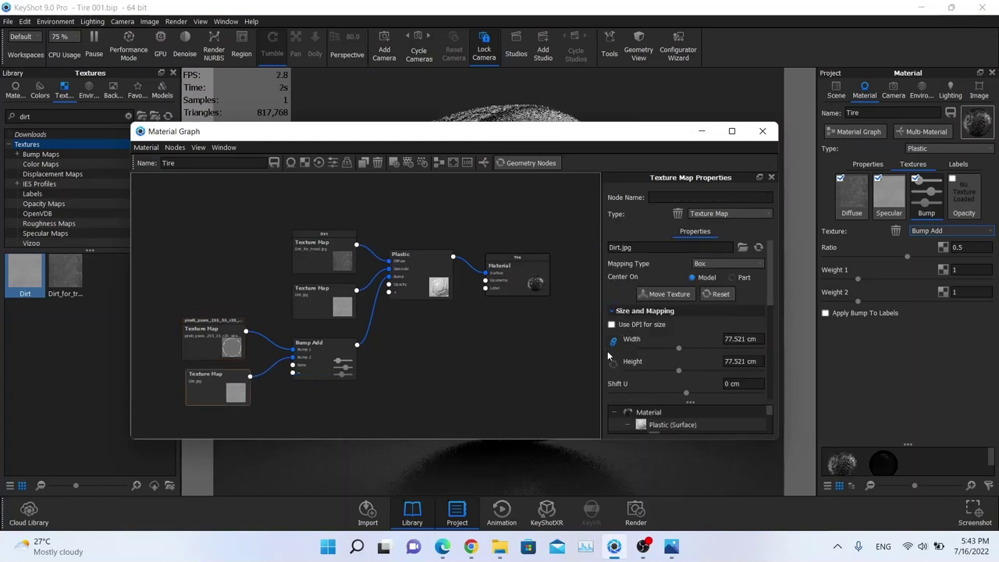
pyautogui.click(721, 266)
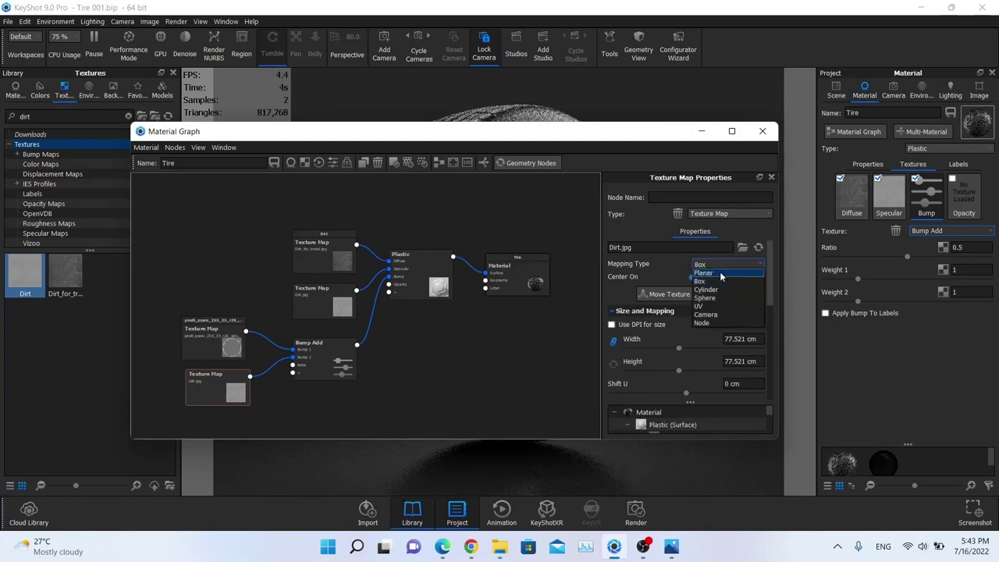
pyautogui.click(720, 273)
pyautogui.scroll(-2, 700, 371)
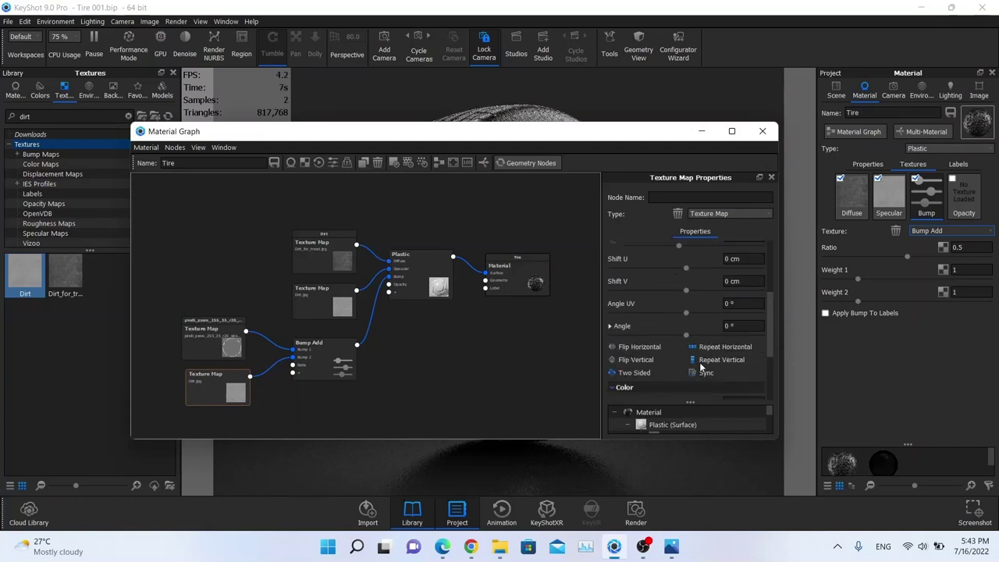
pyautogui.scroll(2, 702, 345)
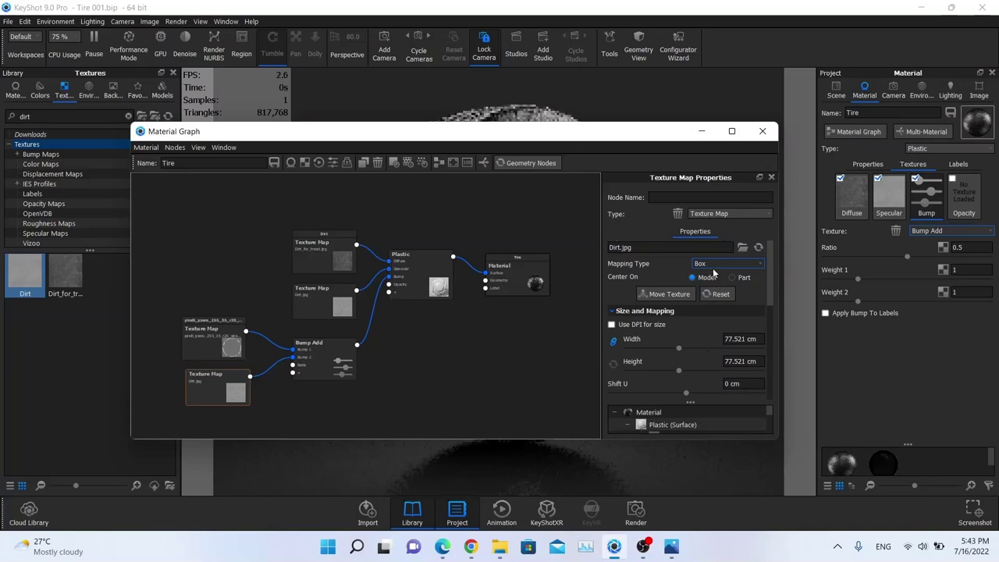
pyautogui.click(712, 266)
pyautogui.click(710, 307)
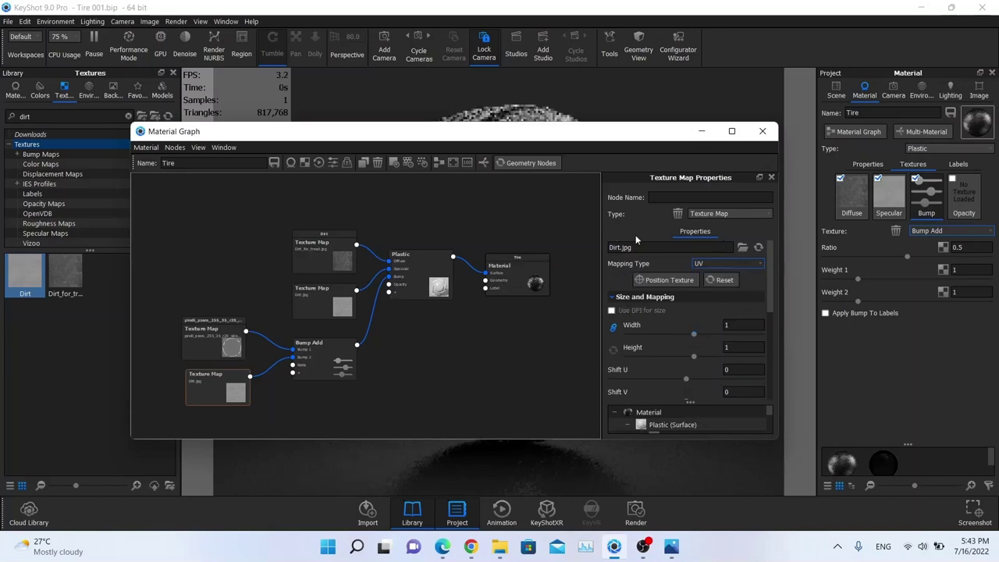
# Set the bump height of the Dirt bump texture to 0.025
pyautogui.moveTo(573, 138); pyautogui.dragTo(166, 136)
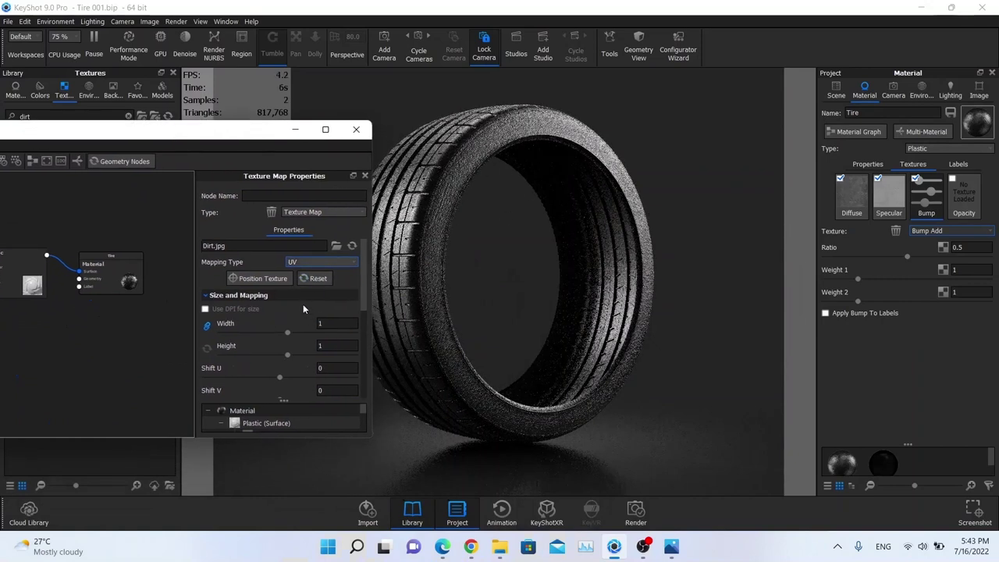
pyautogui.scroll(-6, 275, 333)
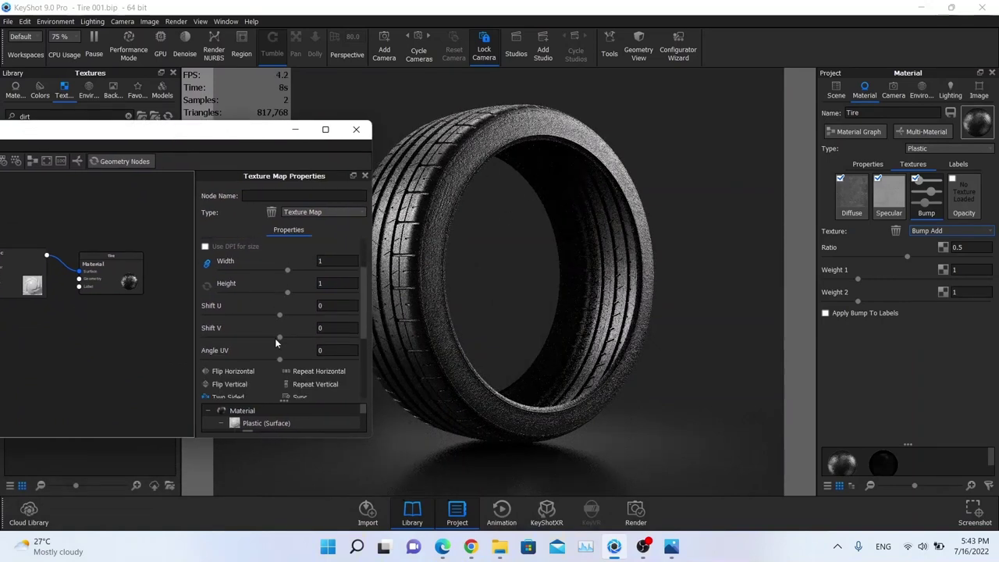
pyautogui.scroll(1, 275, 338)
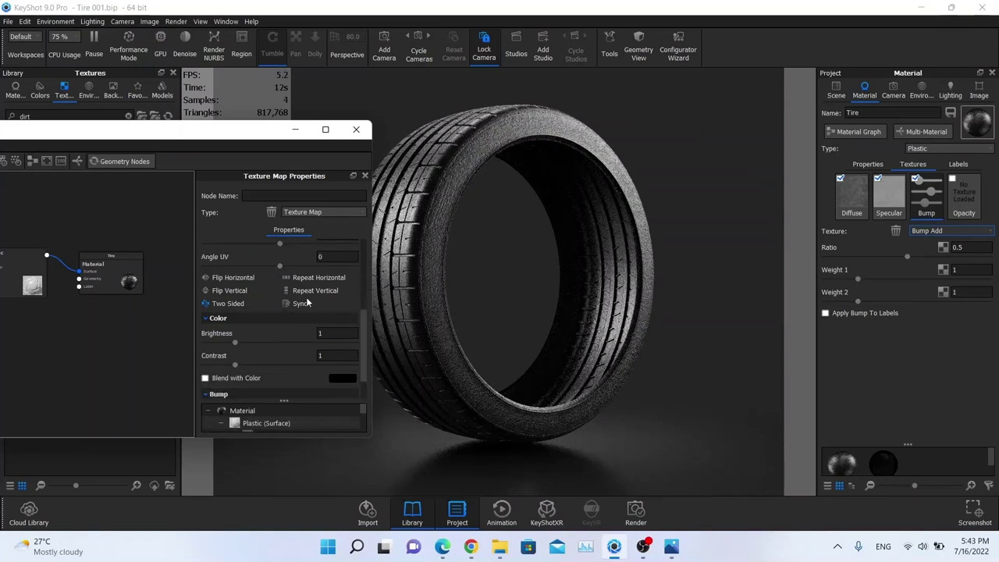
pyautogui.scroll(3, 307, 301)
pyautogui.scroll(-4, 306, 300)
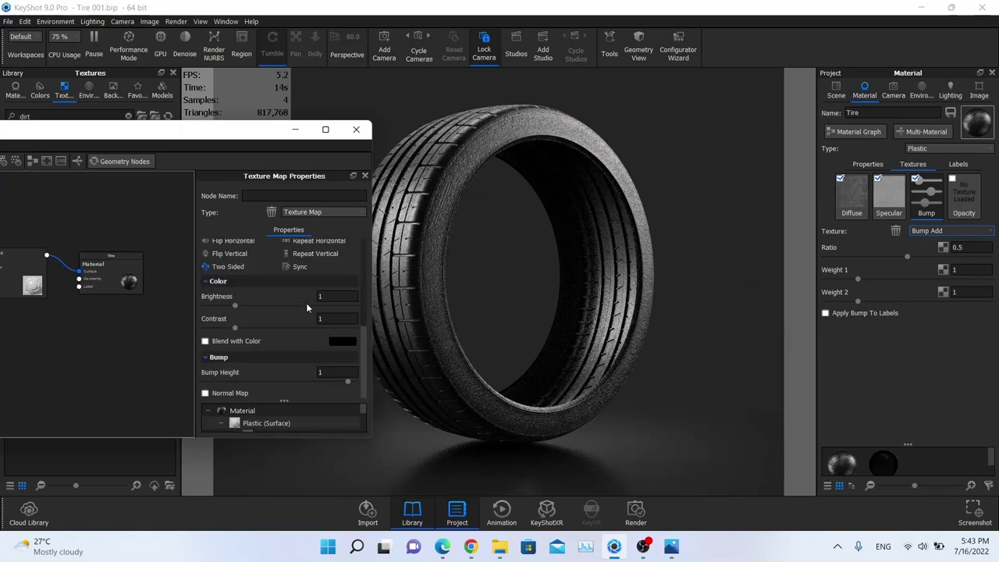
pyautogui.click(329, 372)
pyautogui.write('0.025')
pyautogui.press('Return')
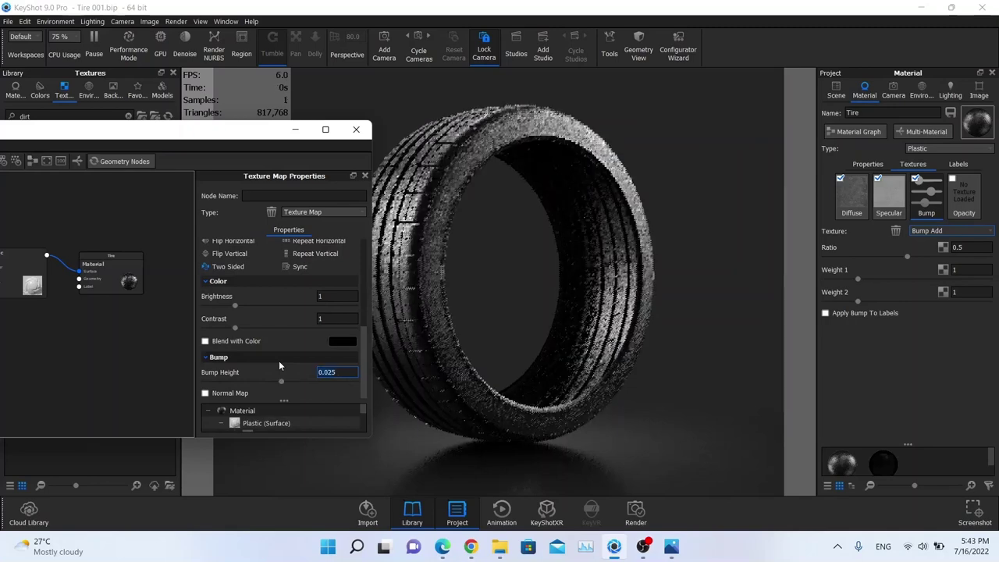
# Set the Dirt bump texture's brightness to 3 and contrast to 1.5, and close the Material Graph
pyautogui.click(329, 297)
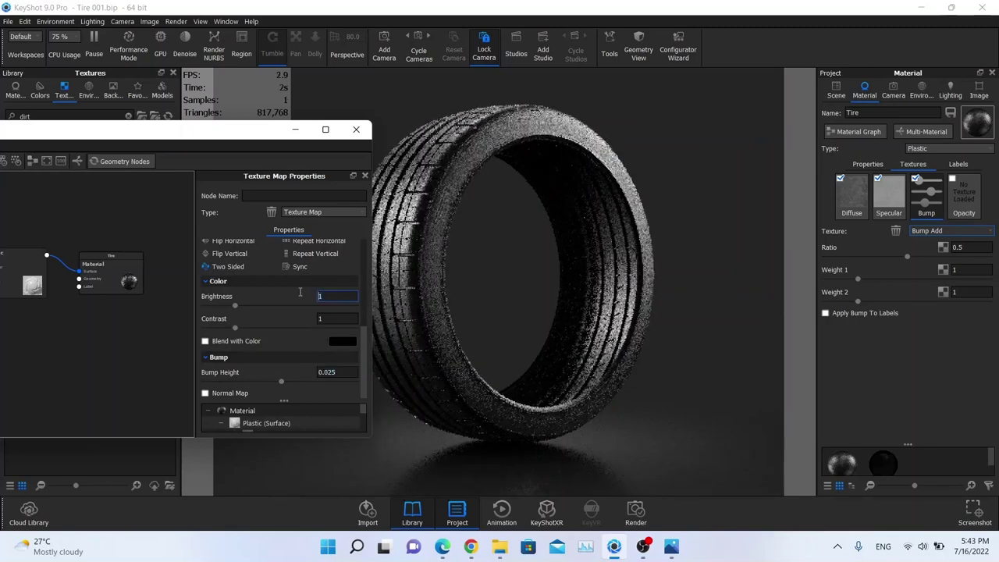
pyautogui.write('3')
pyautogui.click(341, 316)
pyautogui.write('1.5')
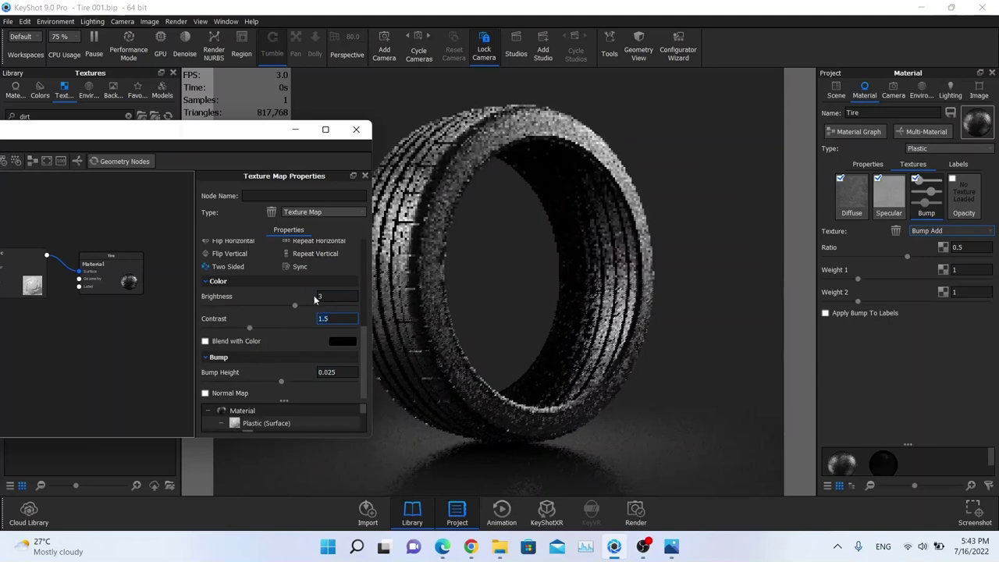
pyautogui.moveTo(263, 137); pyautogui.dragTo(571, 163)
pyautogui.click(596, 145)
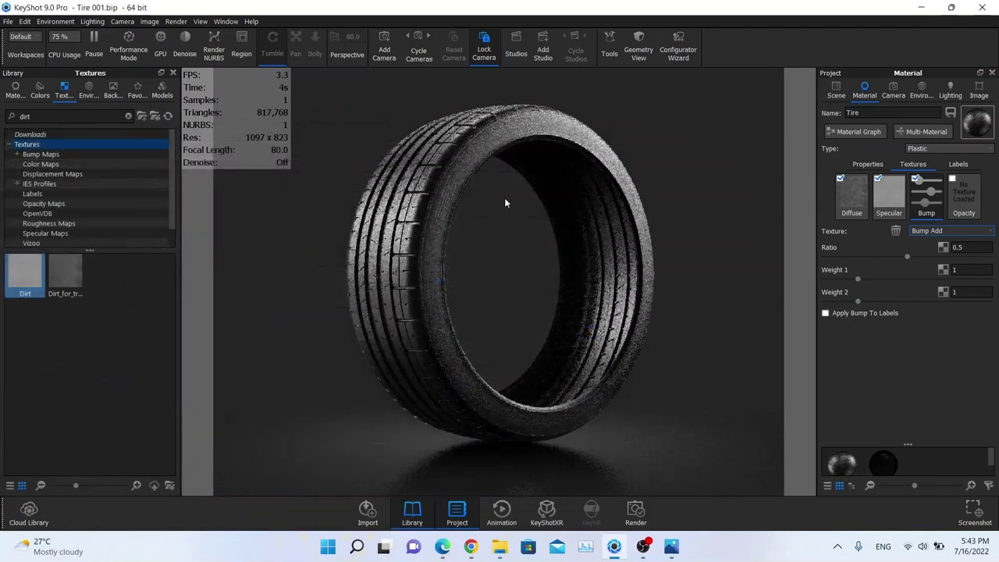
# Switch to the Free Camera, set its distance to about 129.6 cm, and frame a close-up of the tread and Pirelli sidewall
pyautogui.click(889, 92)
pyautogui.click(877, 112)
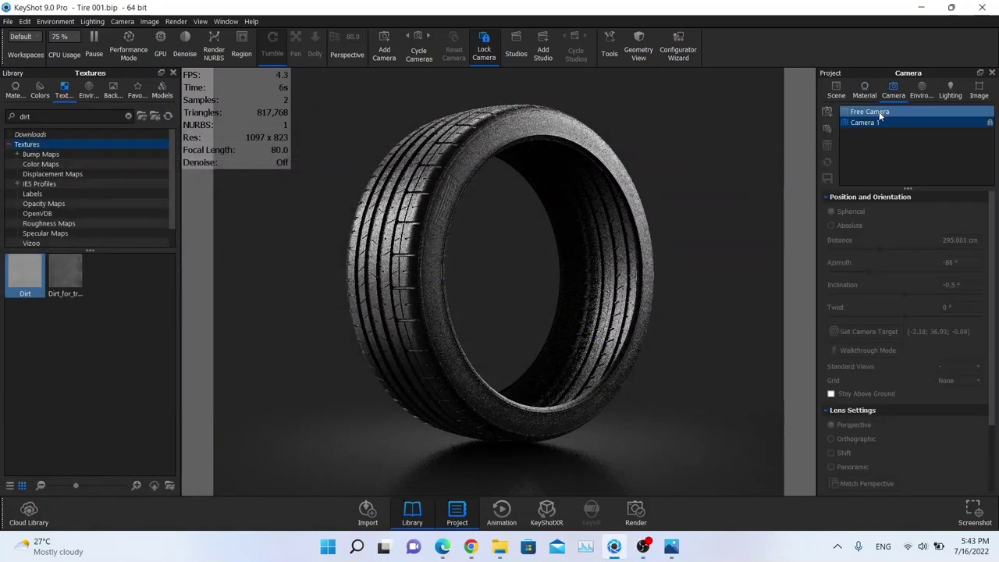
pyautogui.moveTo(879, 248); pyautogui.dragTo(852, 248)
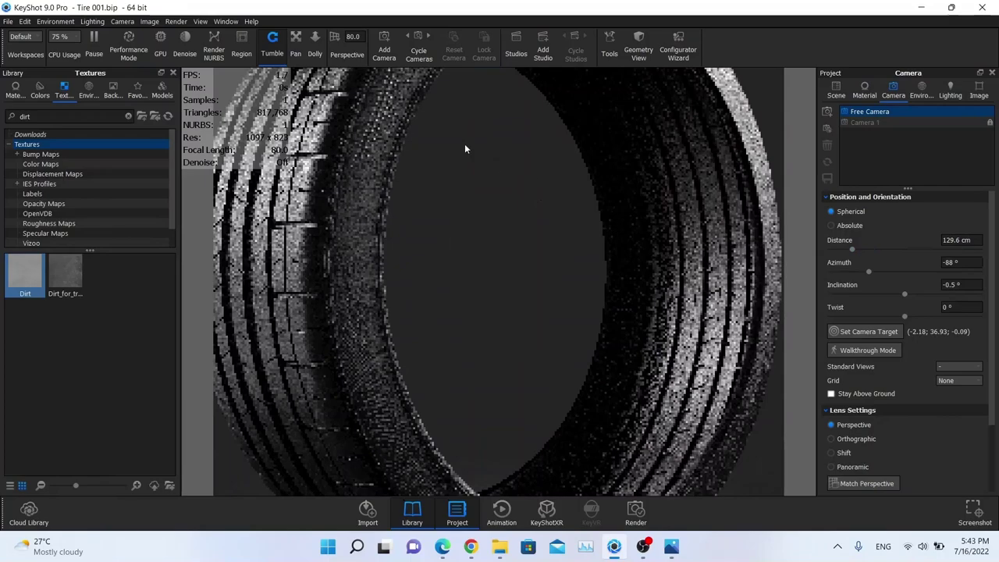
pyautogui.moveTo(464, 148); pyautogui.dragTo(527, 186, button='middle')
# Open the Tire material's labels and add the Tire plastic from the material library as a label
pyautogui.doubleClick(485, 246)
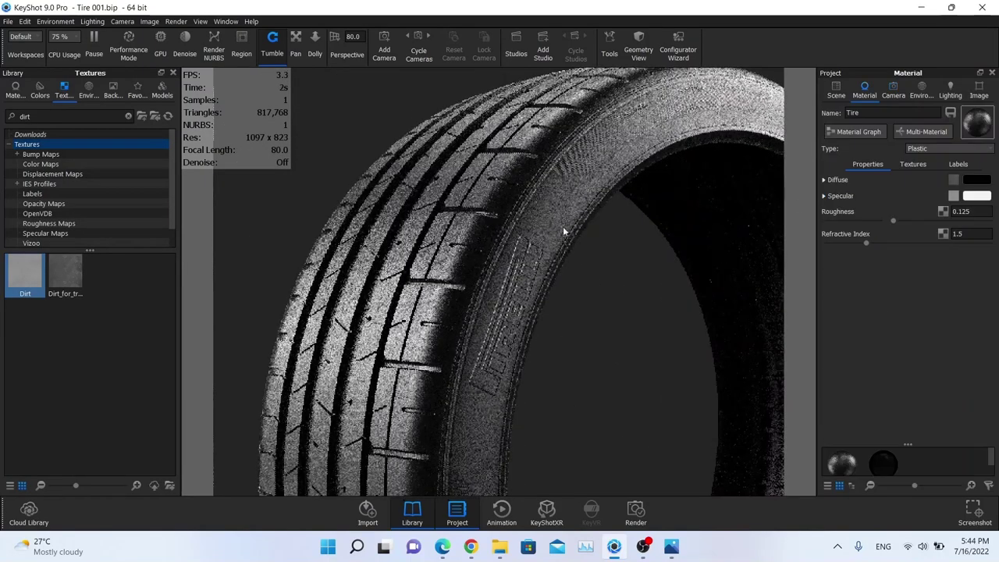
pyautogui.click(911, 164)
pyautogui.click(879, 164)
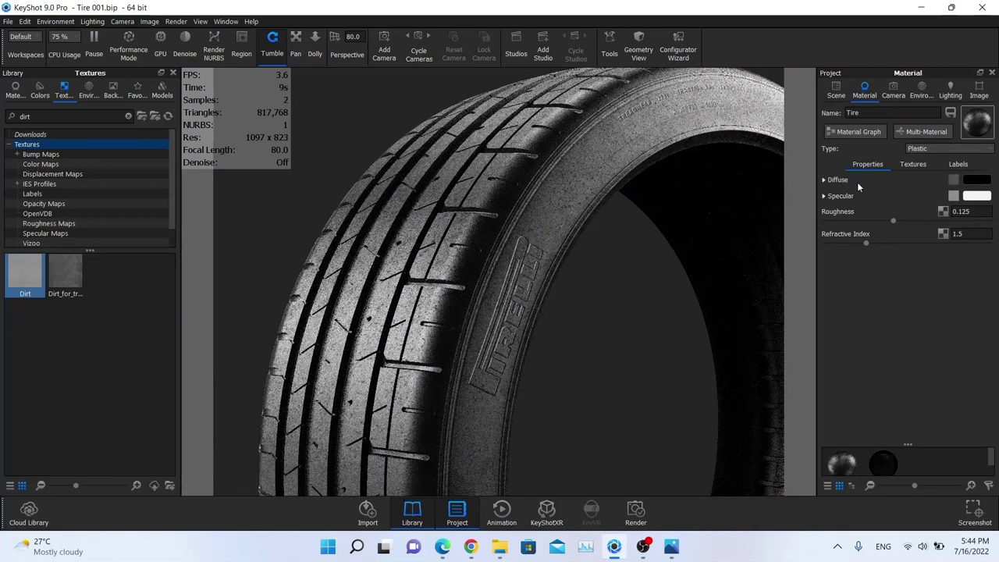
pyautogui.click(899, 166)
pyautogui.click(950, 163)
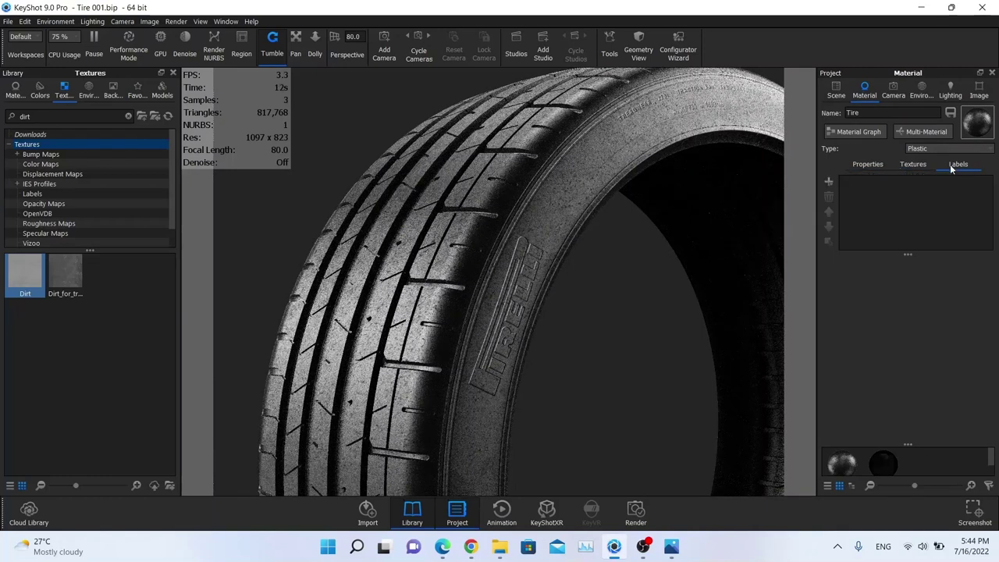
pyautogui.click(868, 164)
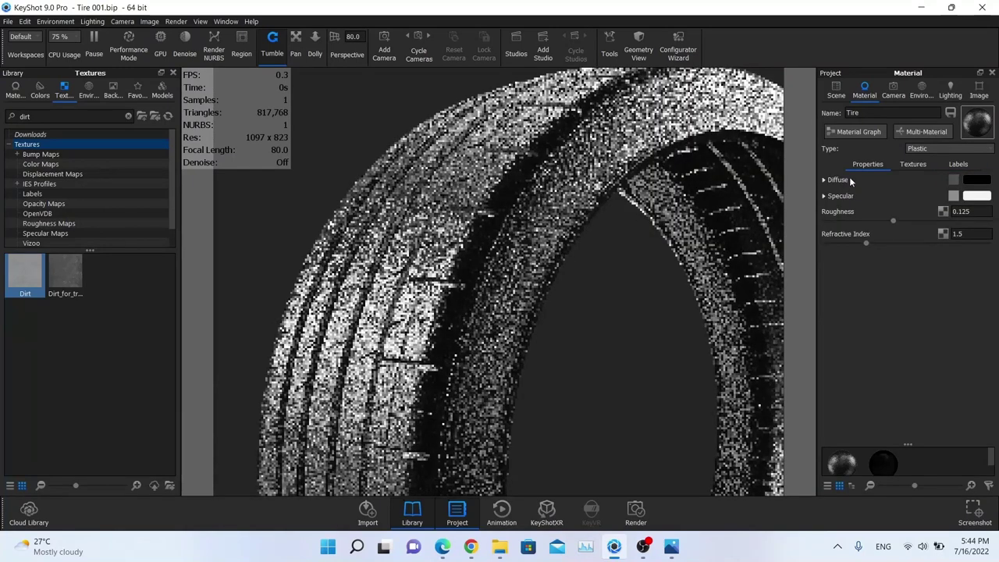
pyautogui.click(913, 164)
pyautogui.click(958, 164)
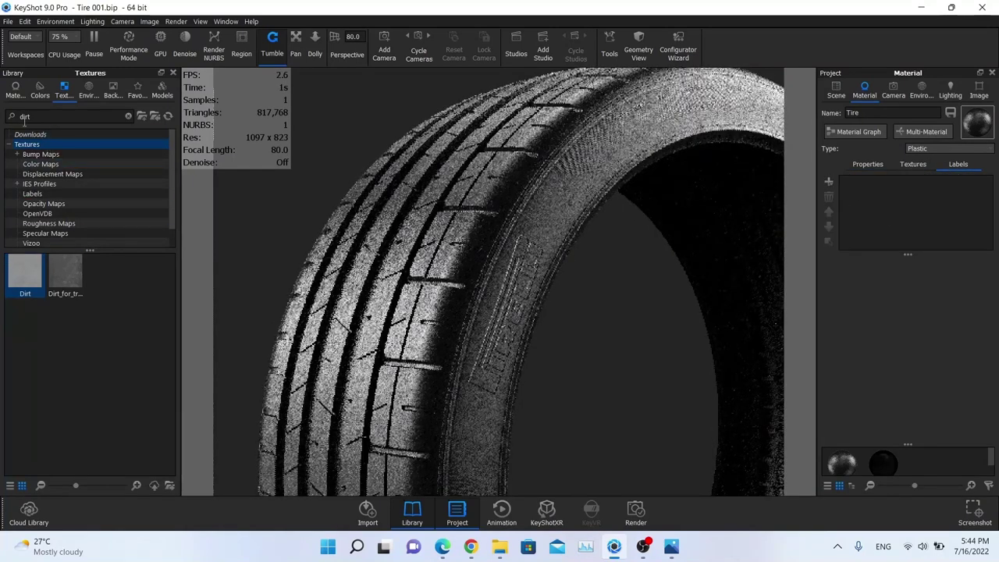
pyautogui.click(16, 90)
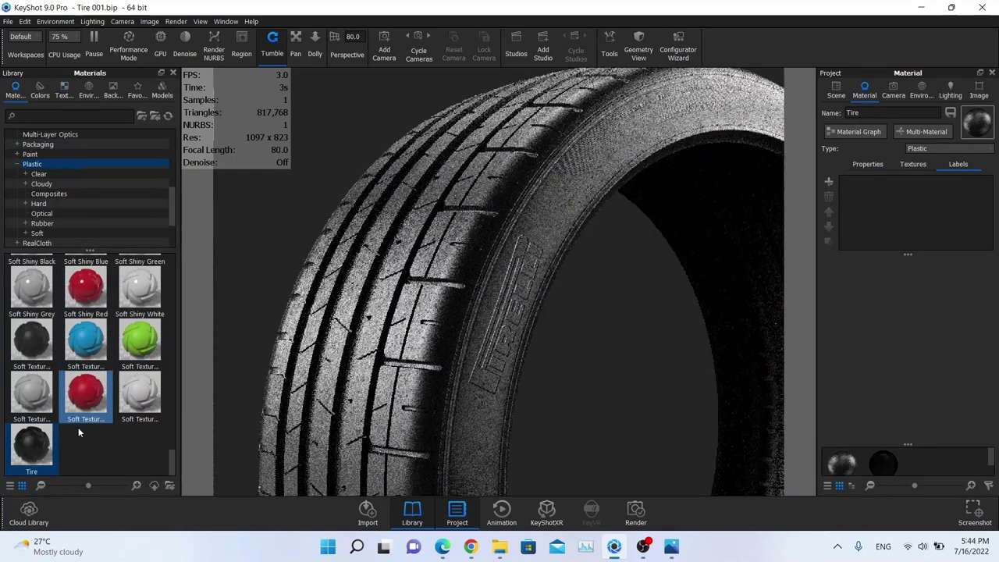
pyautogui.moveTo(41, 451); pyautogui.dragTo(903, 212)
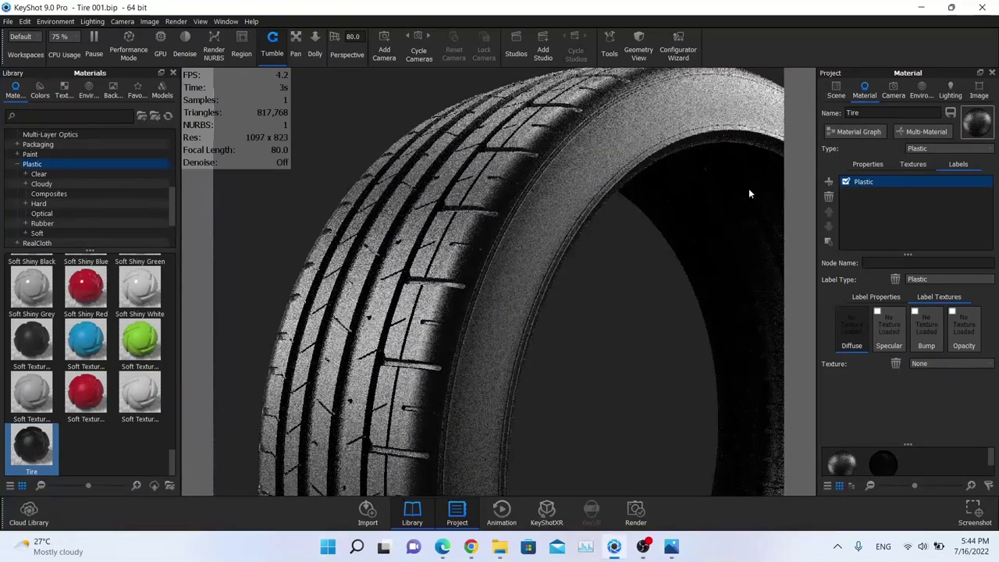
# Apply the Tire material's Bump Add texture to its labels as well, and return to the label settings
pyautogui.click(900, 165)
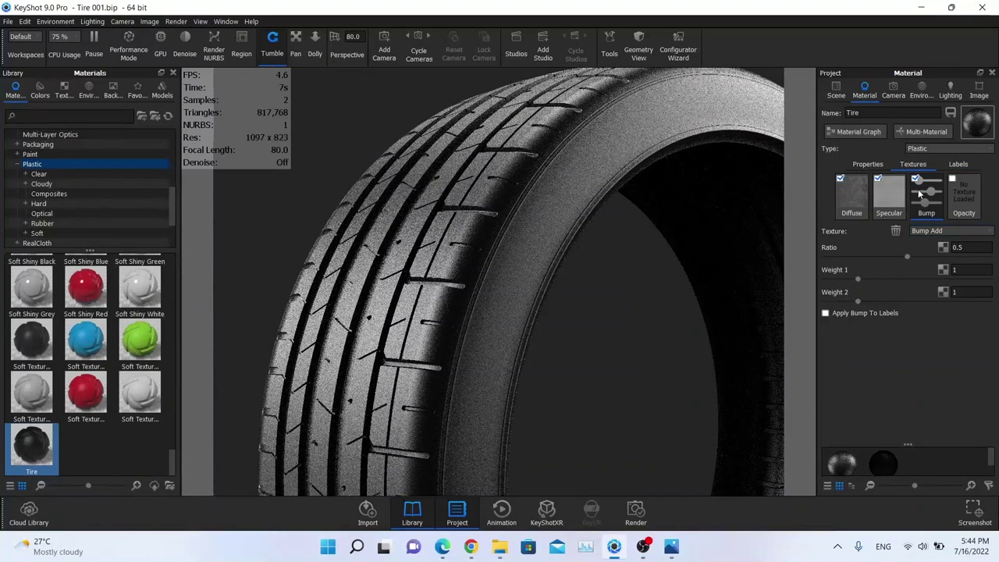
pyautogui.click(874, 312)
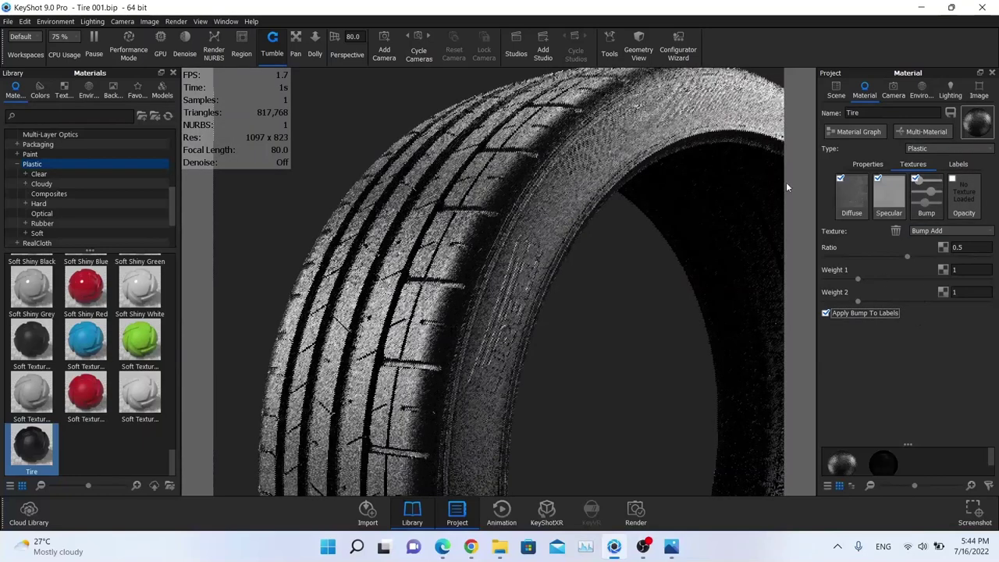
pyautogui.click(954, 166)
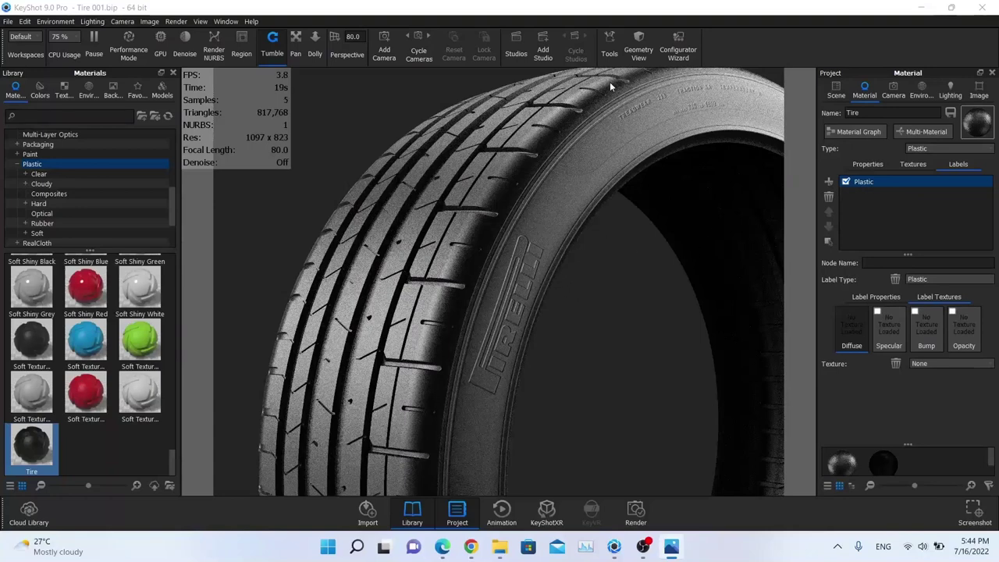
# In the Material Graph, duplicate the Pirelli sidewall texture map, connect the copy to the label Plastic's Opacity, and close the graph
pyautogui.click(868, 133)
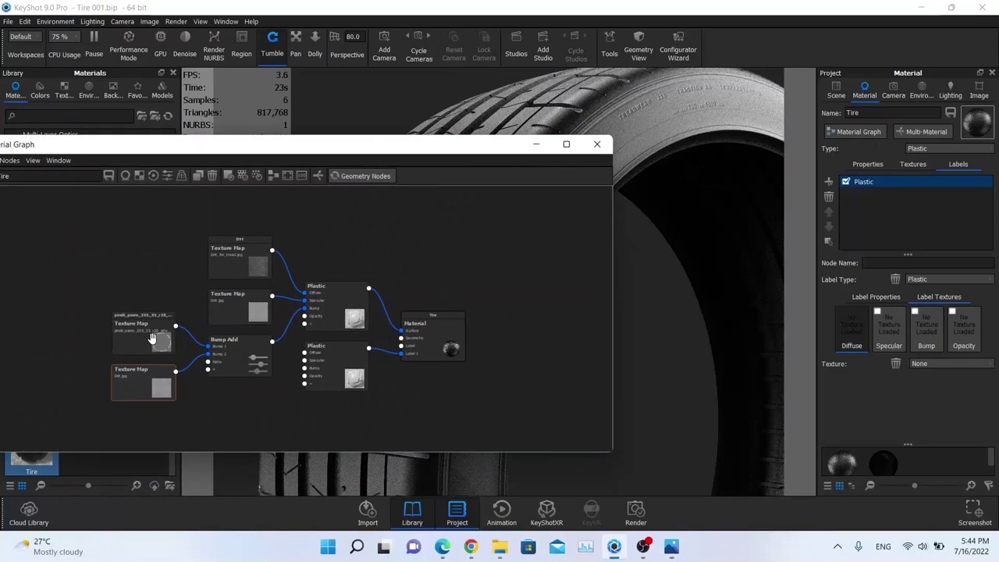
pyautogui.moveTo(151, 334); pyautogui.dragTo(147, 330)
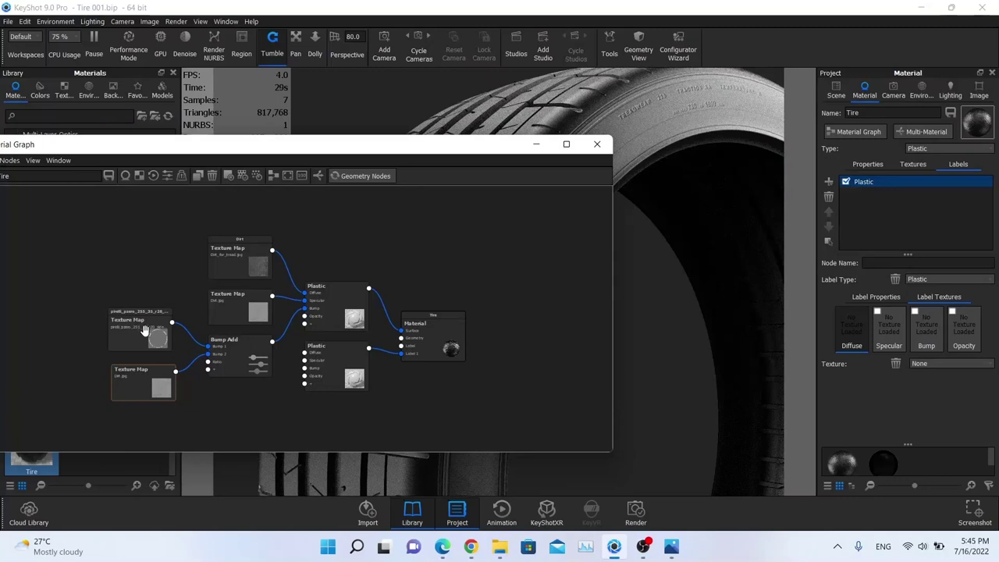
pyautogui.keyDown('alt'); pyautogui.moveTo(148, 331); pyautogui.dragTo(353, 370); pyautogui.keyUp('alt')
pyautogui.click(380, 437)
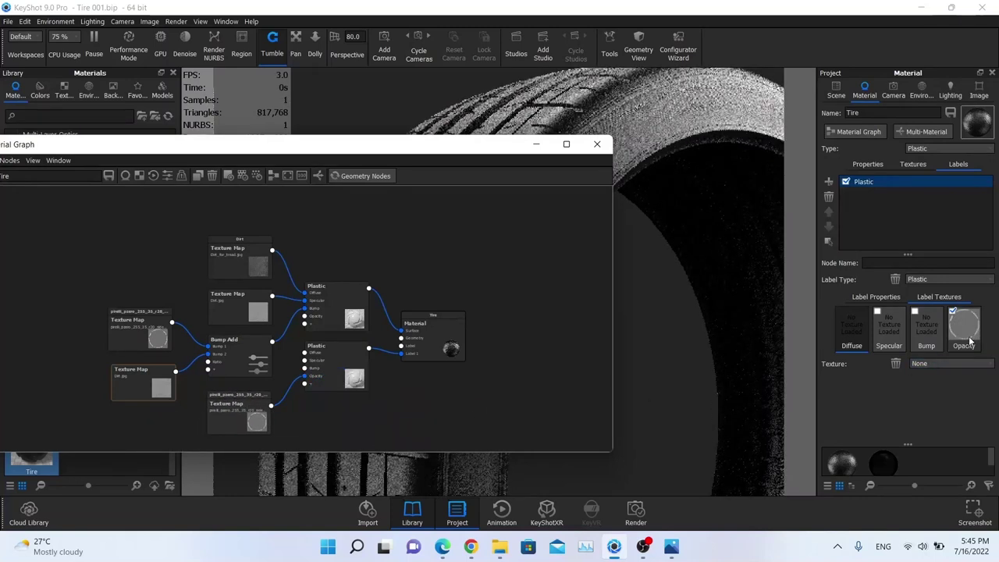
pyautogui.click(596, 143)
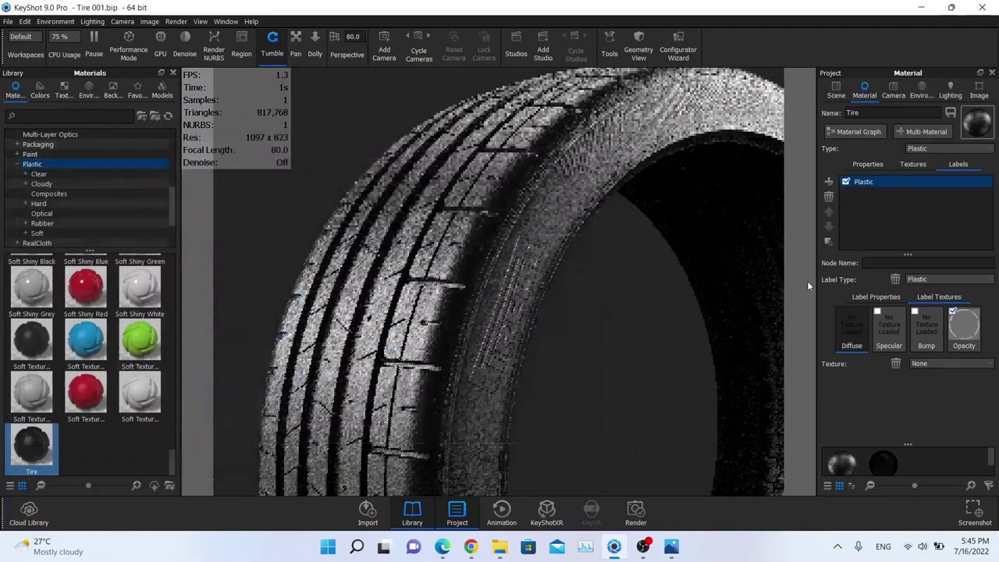
# Try the Alpha opacity map mode on the label's Pirelli sidewall texture and switch it back to Color
pyautogui.click(962, 344)
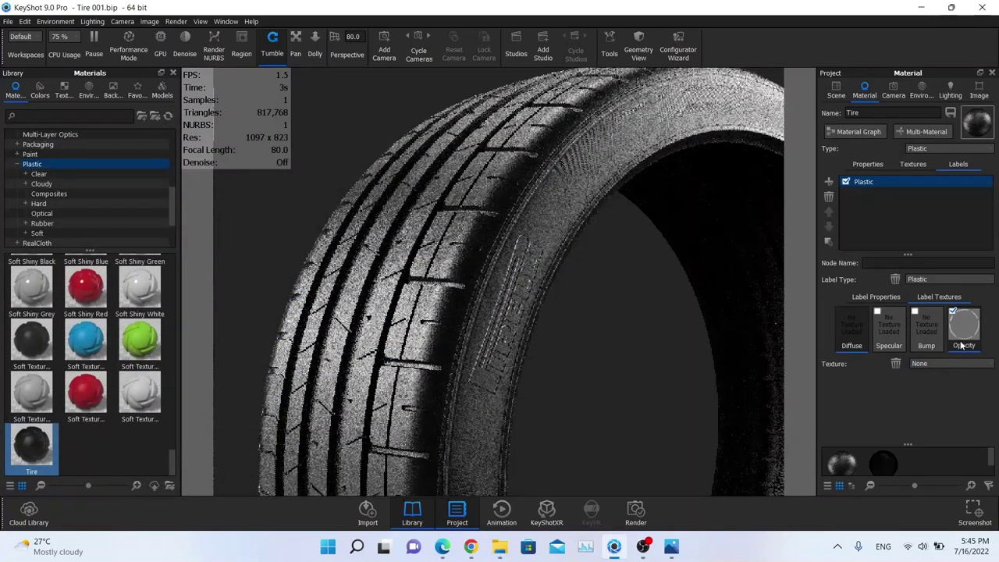
pyautogui.click(928, 399)
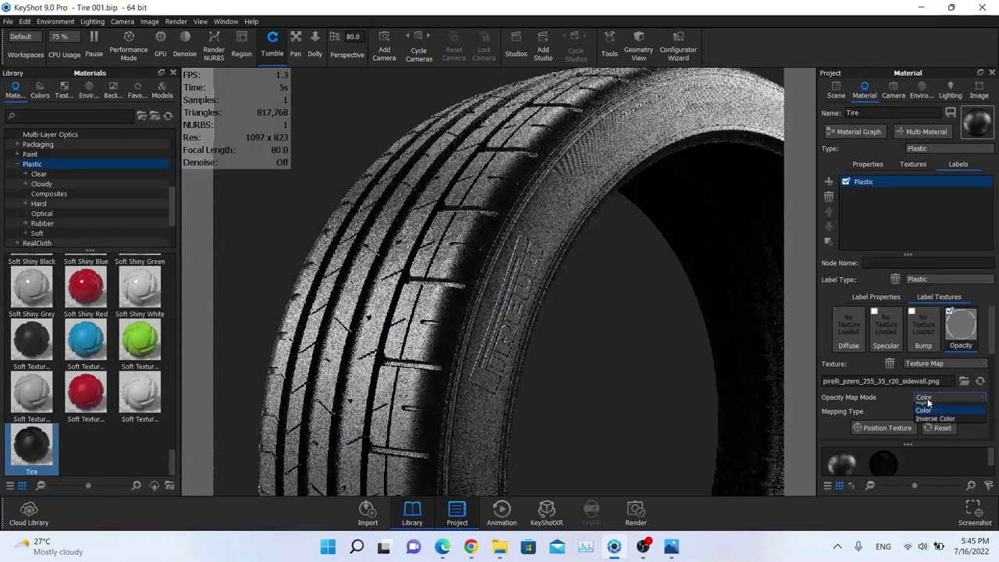
pyautogui.click(928, 409)
pyautogui.click(927, 394)
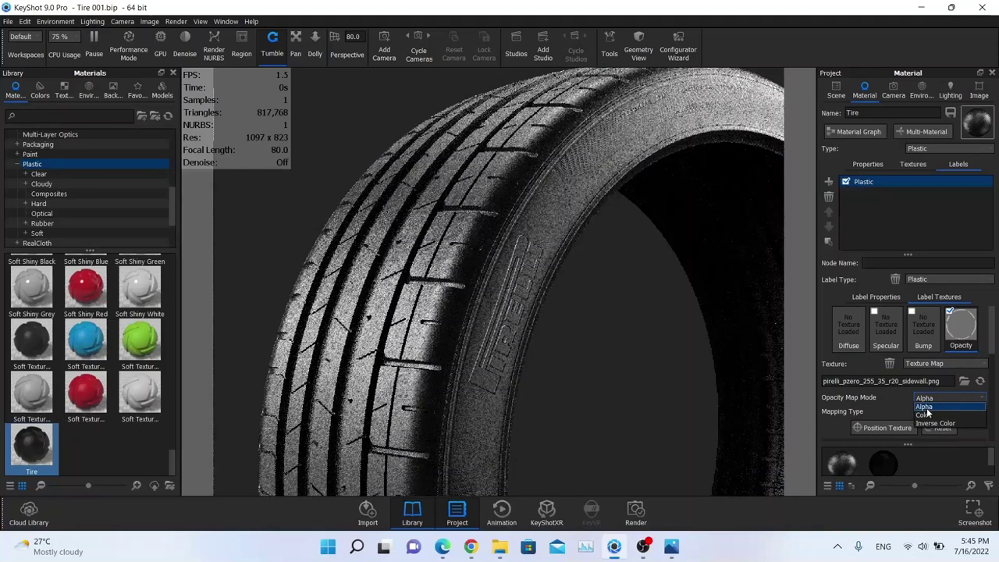
pyautogui.click(928, 407)
# Set the label's diffuse color to pure red, #FF0000
pyautogui.click(882, 297)
pyautogui.click(976, 312)
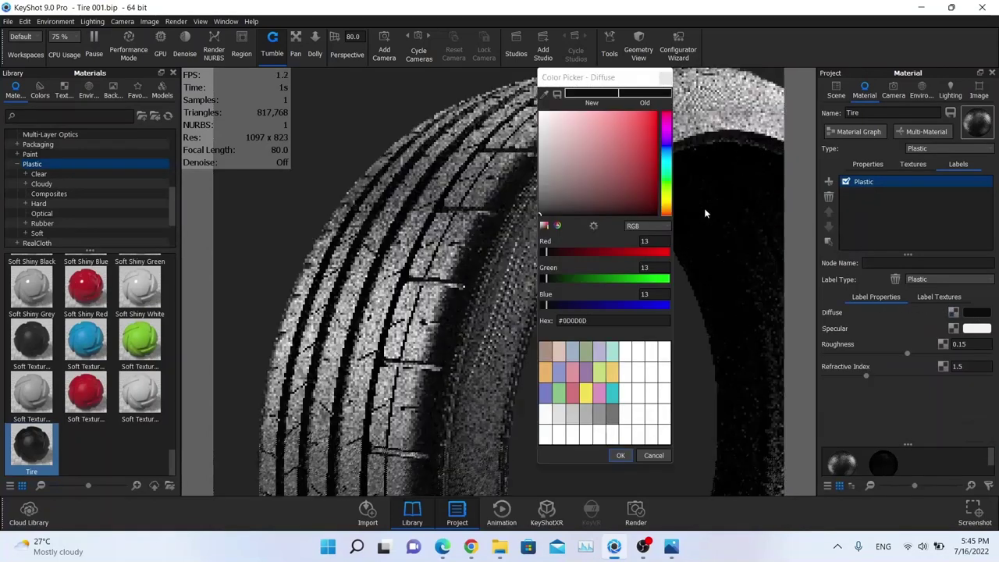
pyautogui.click(656, 114)
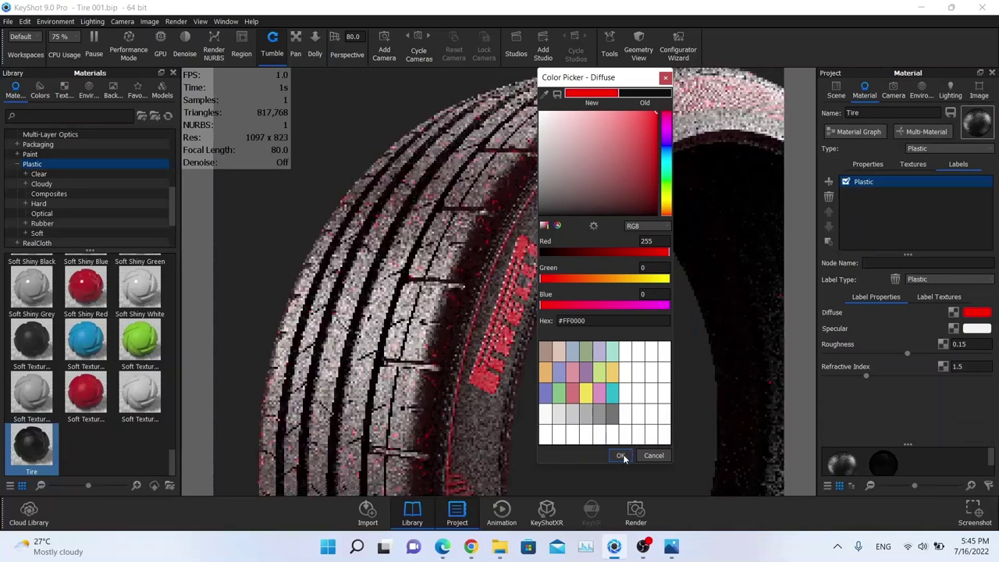
pyautogui.click(621, 455)
# Try the Alpha and Inverse Color opacity map modes on the red label, and return the mode to Color
pyautogui.click(930, 297)
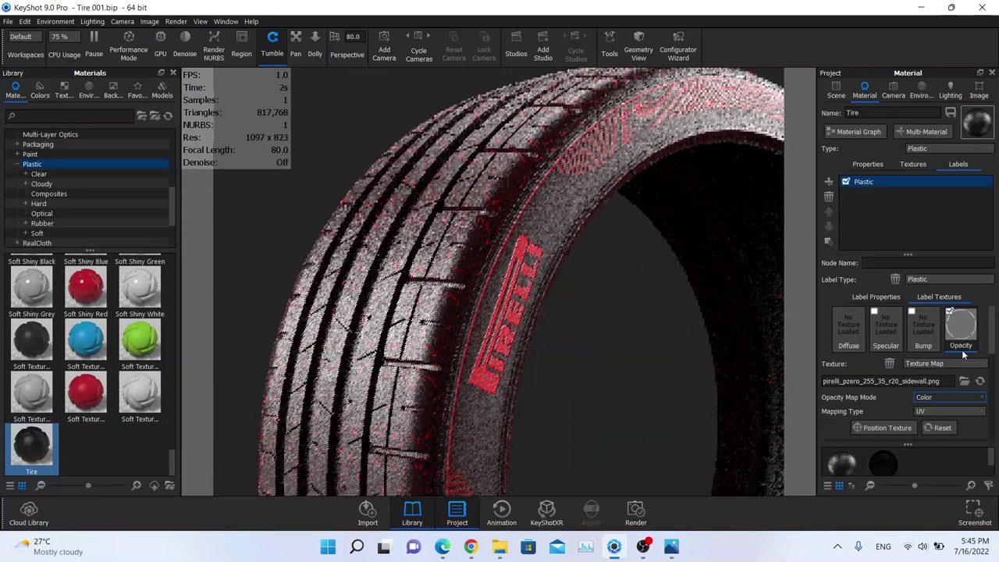
pyautogui.click(934, 400)
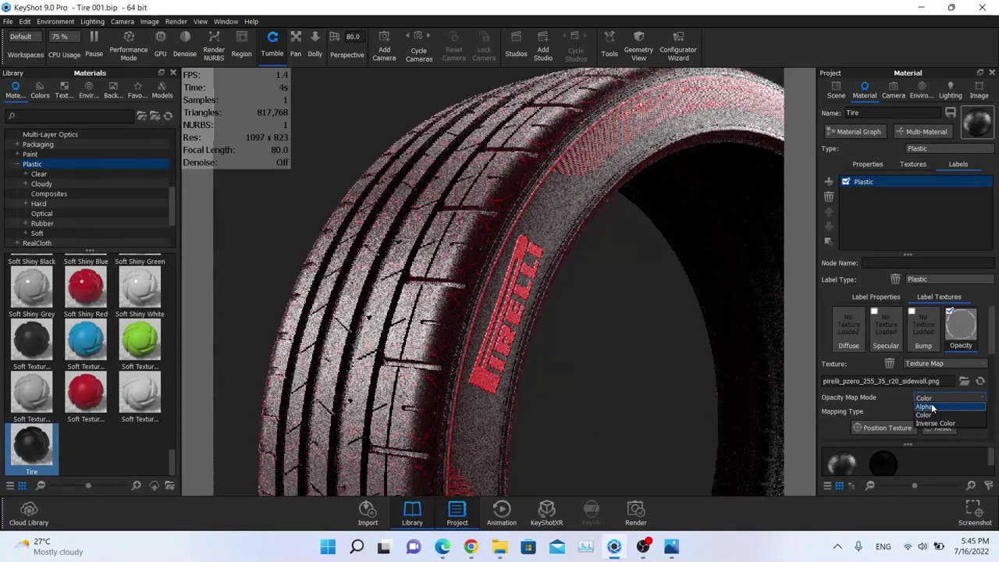
pyautogui.click(930, 406)
pyautogui.click(930, 398)
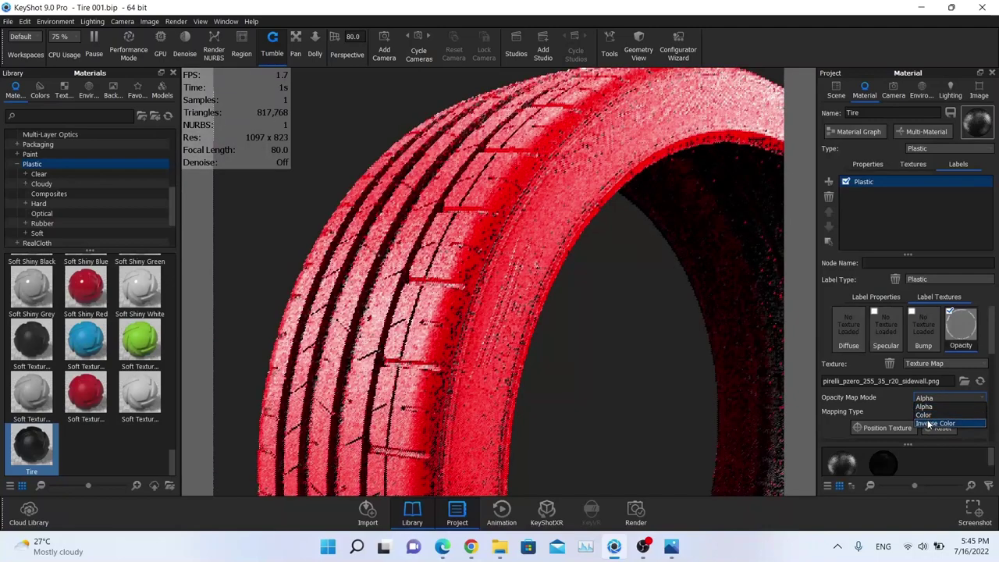
pyautogui.click(930, 421)
pyautogui.click(929, 397)
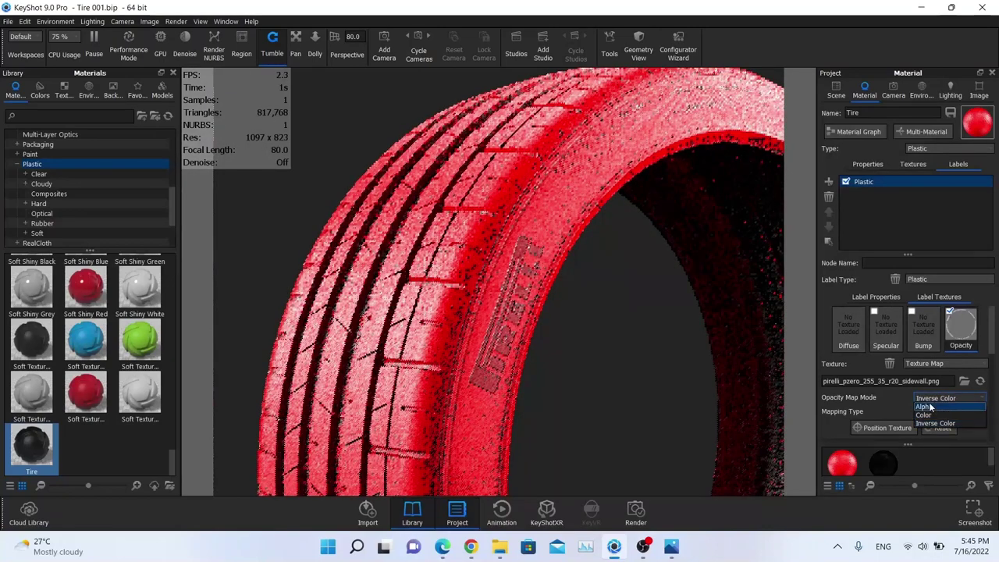
pyautogui.click(929, 414)
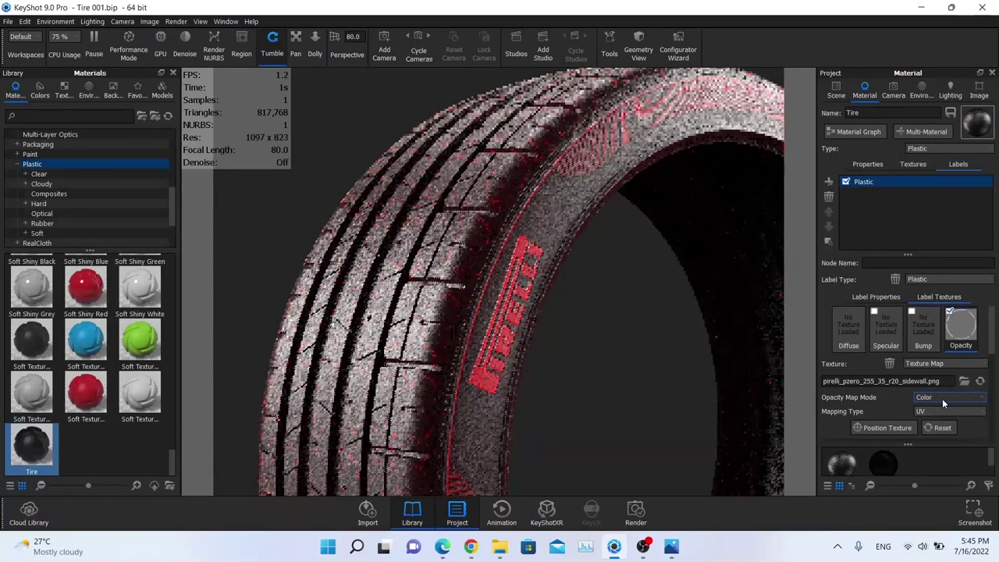
# Set the label opacity texture's brightness to 3 and contrast to 3
pyautogui.scroll(-4, 942, 398)
pyautogui.scroll(-3, 929, 384)
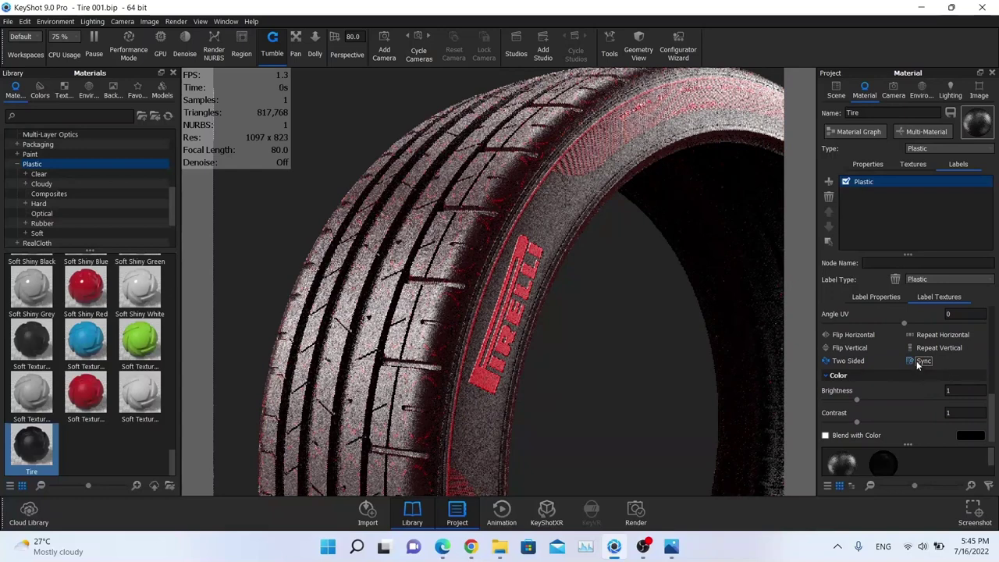
pyautogui.press('Tab')
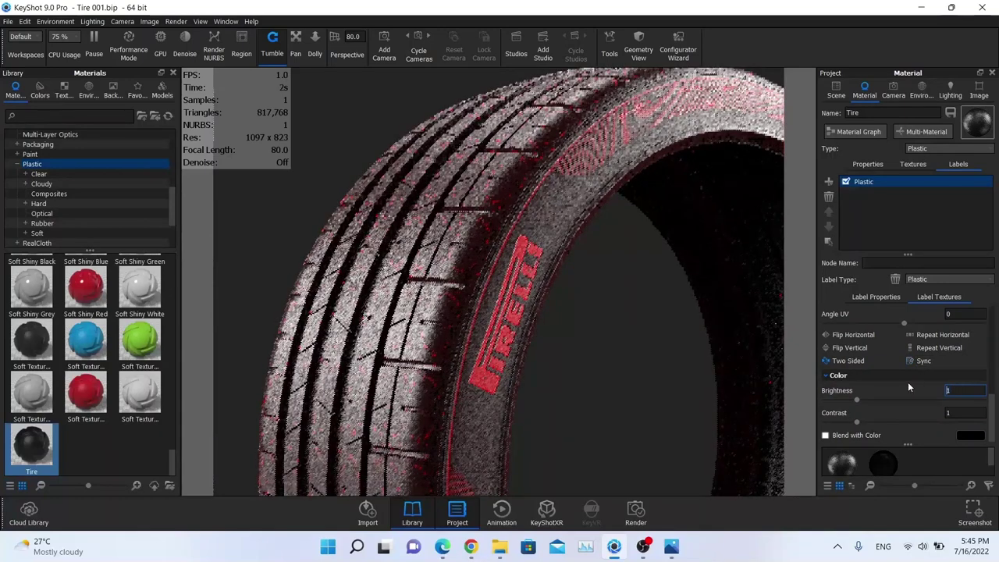
pyautogui.write('3')
pyautogui.press('Tab')
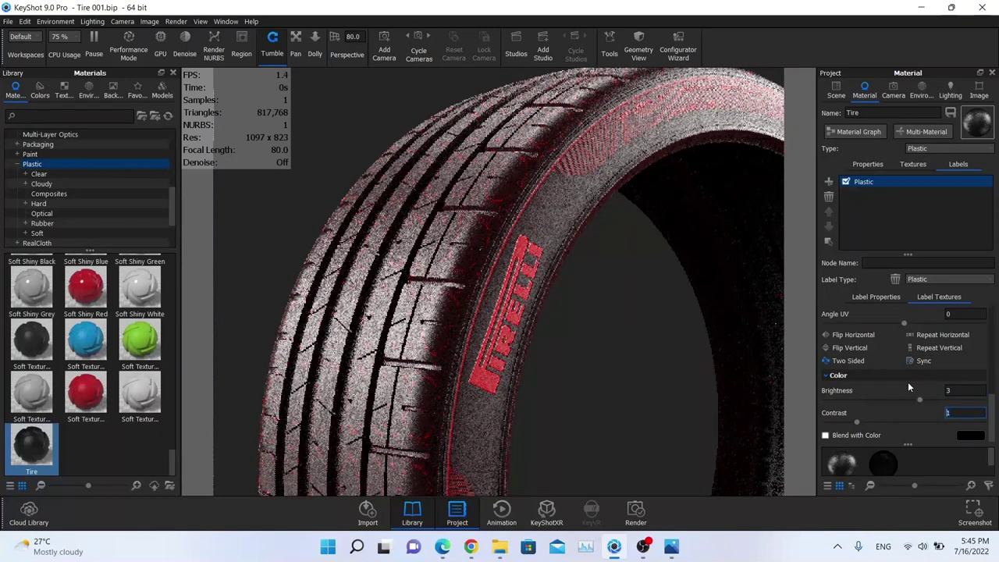
pyautogui.write('3')
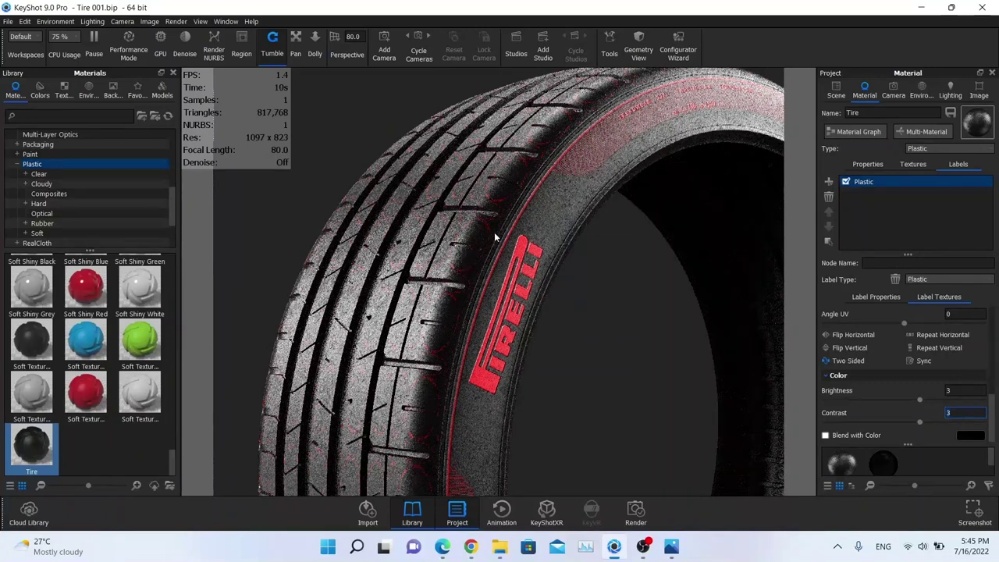
# Select the tire's tread part, obj1, in the scene and unlink its material from the other tire parts
pyautogui.click(833, 92)
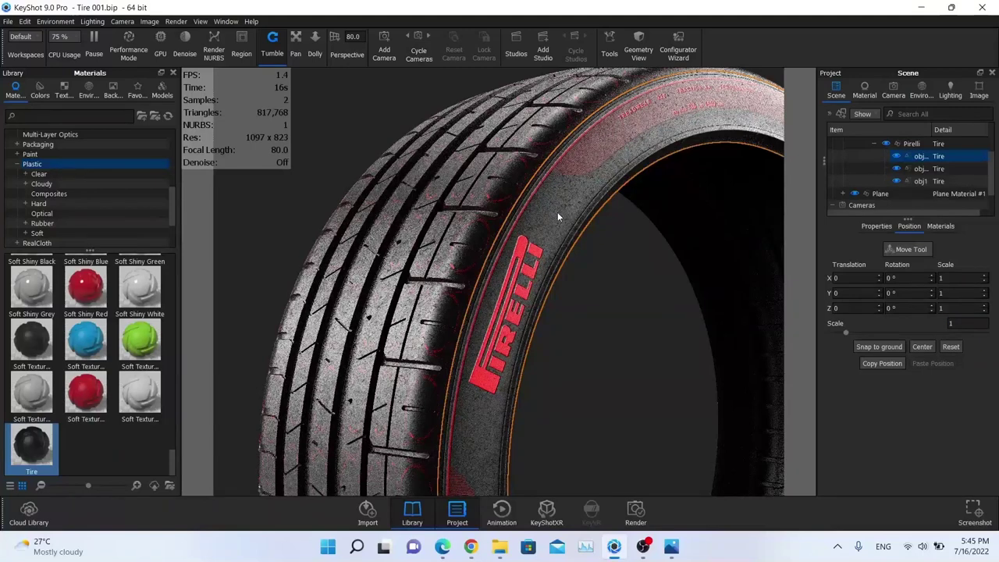
pyautogui.click(505, 184)
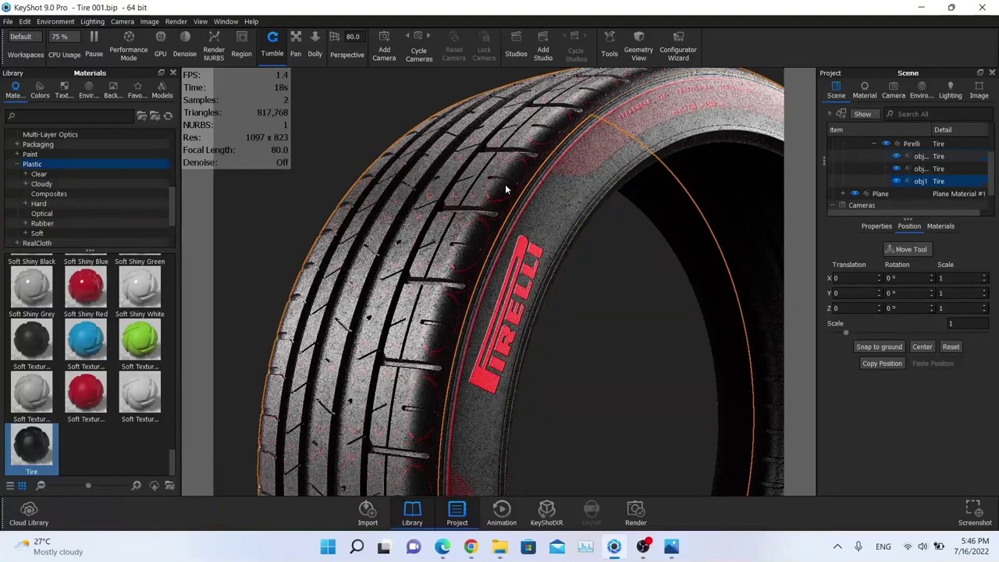
pyautogui.click(877, 226)
pyautogui.click(937, 346)
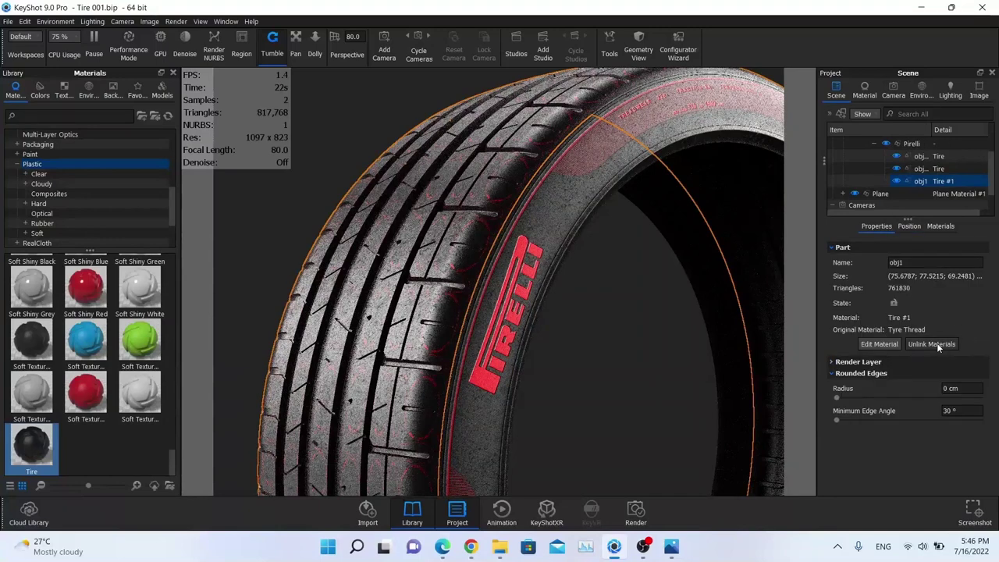
# Delete the Plastic label from the tread's Tire #1 material
pyautogui.doubleClick(501, 175)
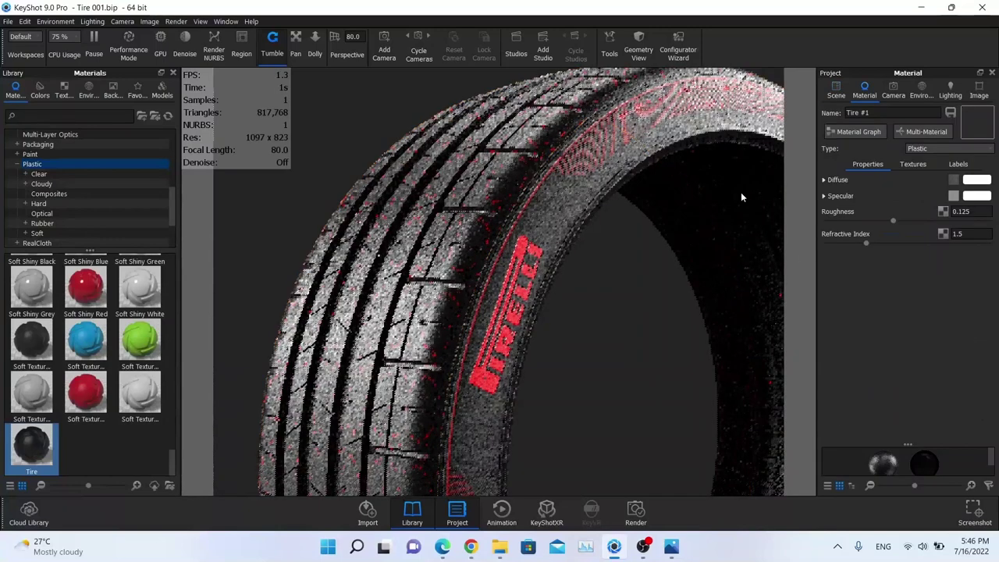
pyautogui.click(957, 164)
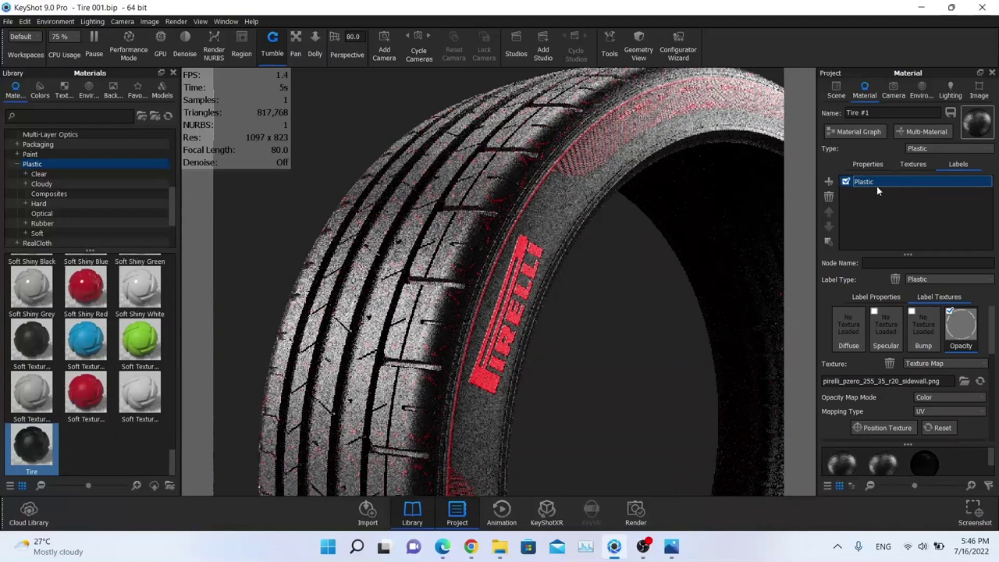
pyautogui.click(828, 198)
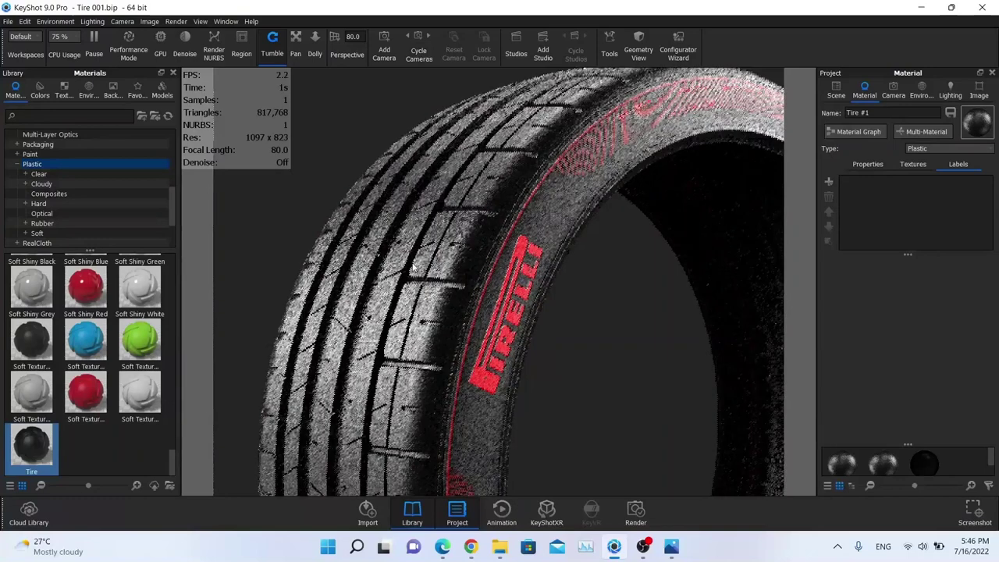
# Open the sidewall's Tire material and set its Plastic label's diffuse color to black, #000000
pyautogui.doubleClick(552, 200)
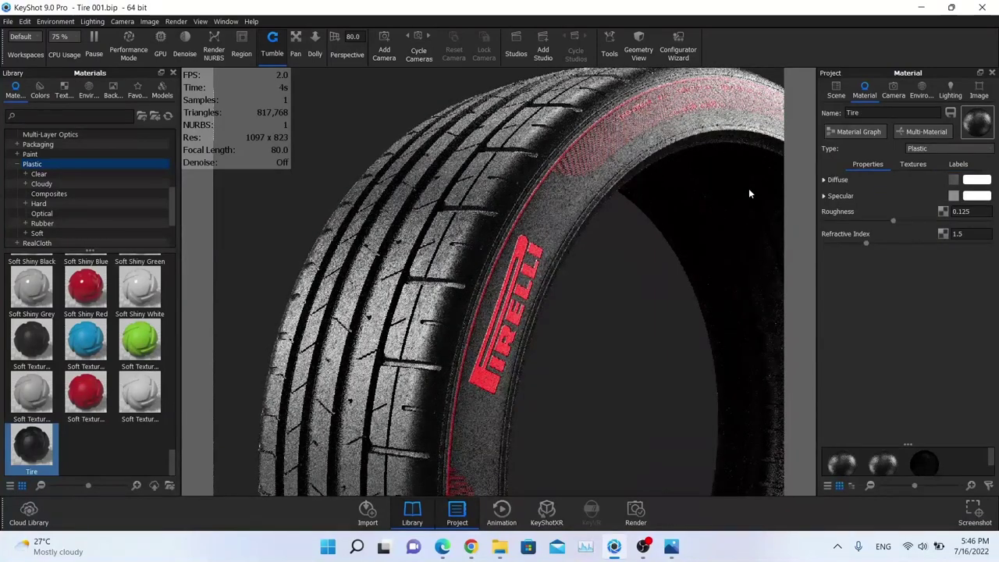
pyautogui.click(935, 166)
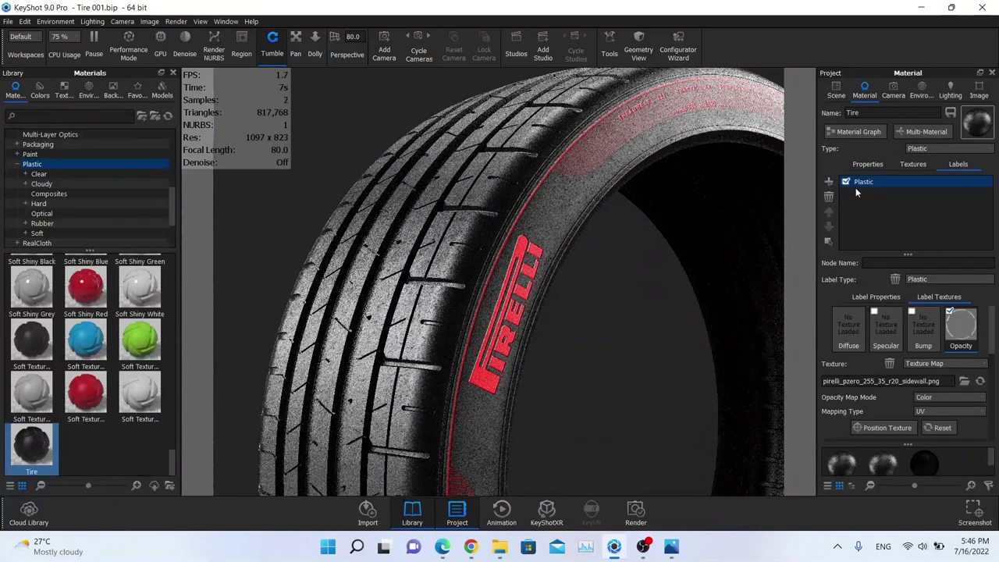
pyautogui.click(864, 181)
pyautogui.click(880, 300)
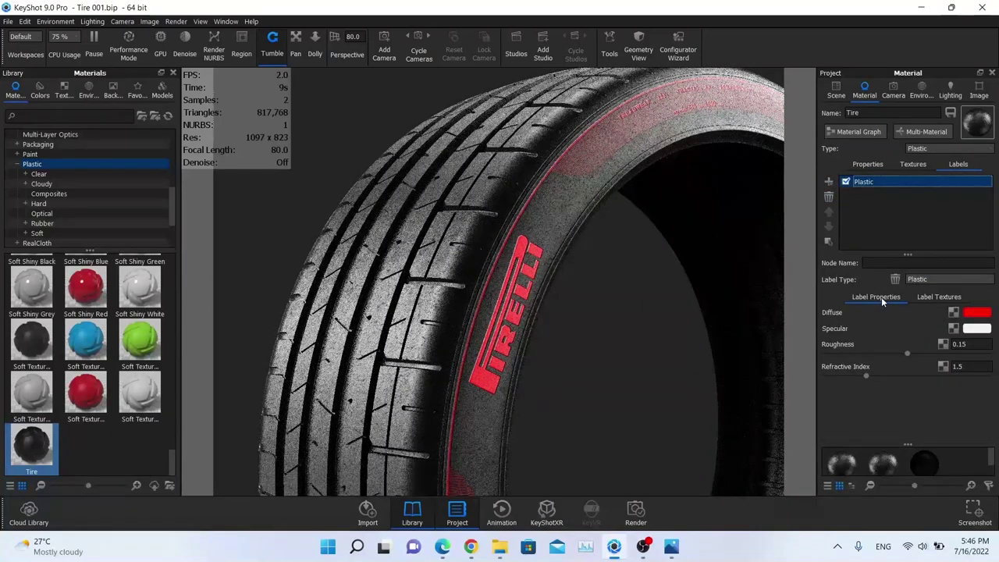
pyautogui.click(954, 312)
pyautogui.click(539, 213)
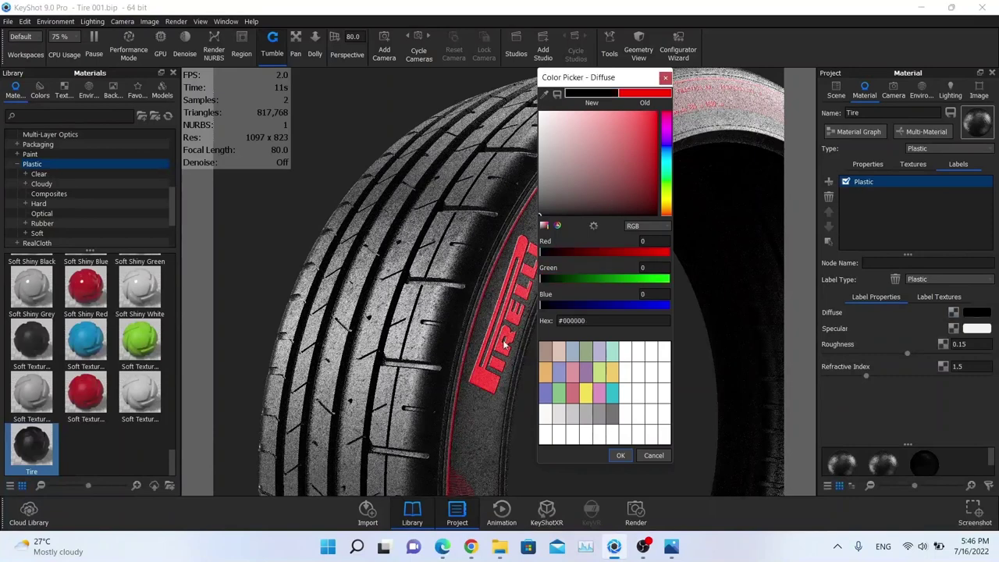
pyautogui.click(621, 455)
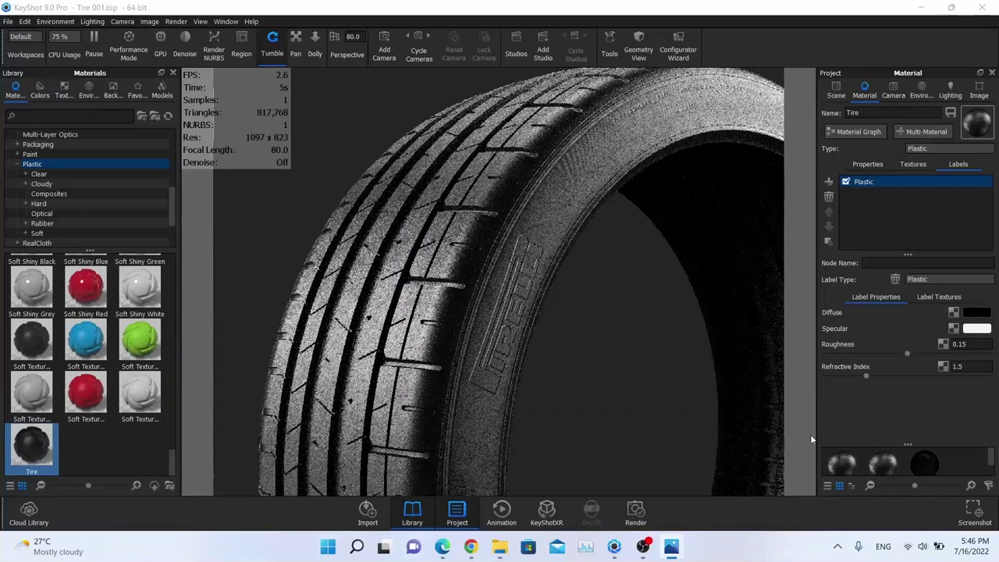
# Set the sidewall label's specular color to mid gray, #878787
pyautogui.click(976, 328)
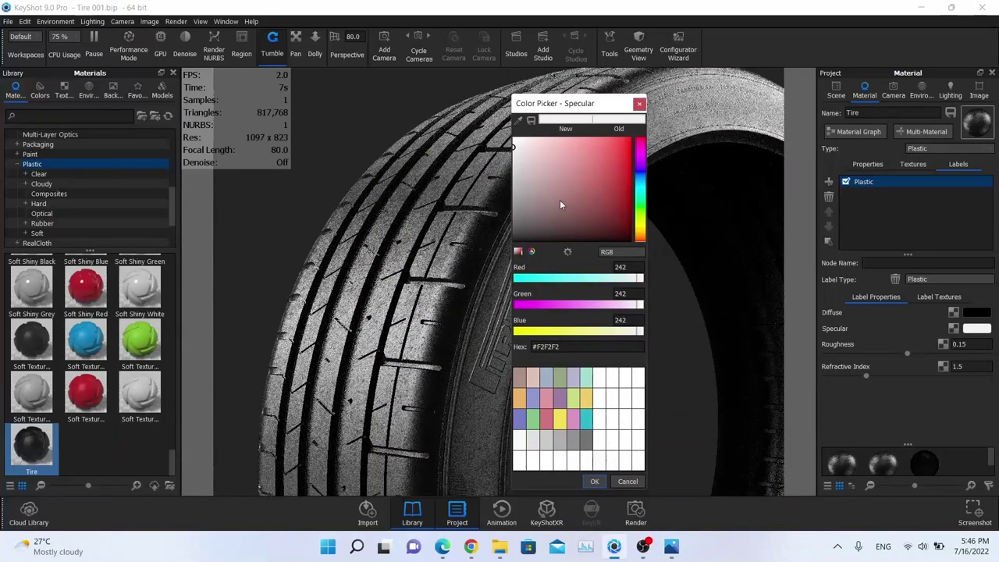
pyautogui.moveTo(559, 200)
pyautogui.mouseDown()
pyautogui.moveTo(437, 194)
pyautogui.moveTo(437, 215)
pyautogui.mouseUp()
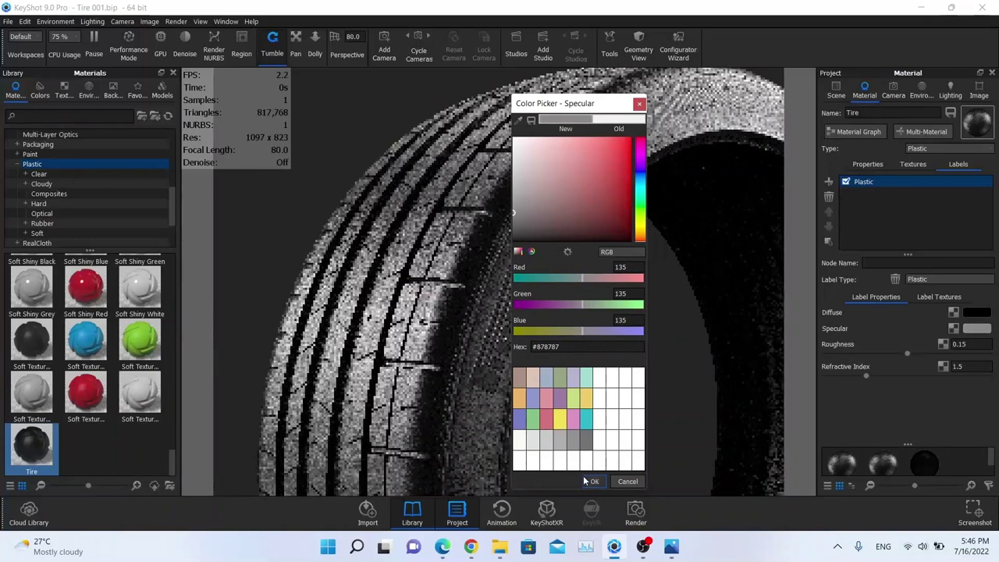
pyautogui.click(594, 481)
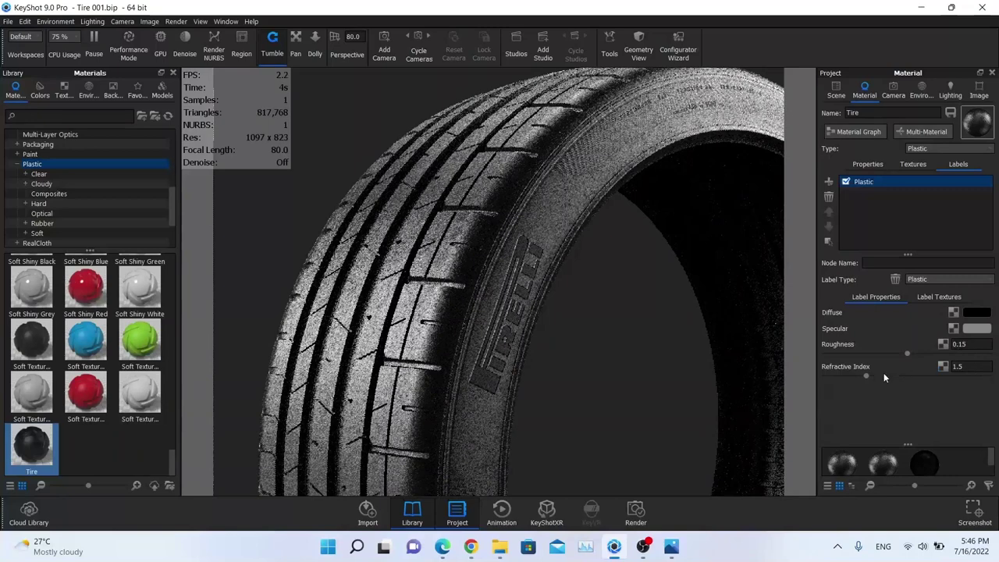
# Set the sidewall label's refractive index to 1.45
pyautogui.moveTo(864, 375); pyautogui.dragTo(855, 375)
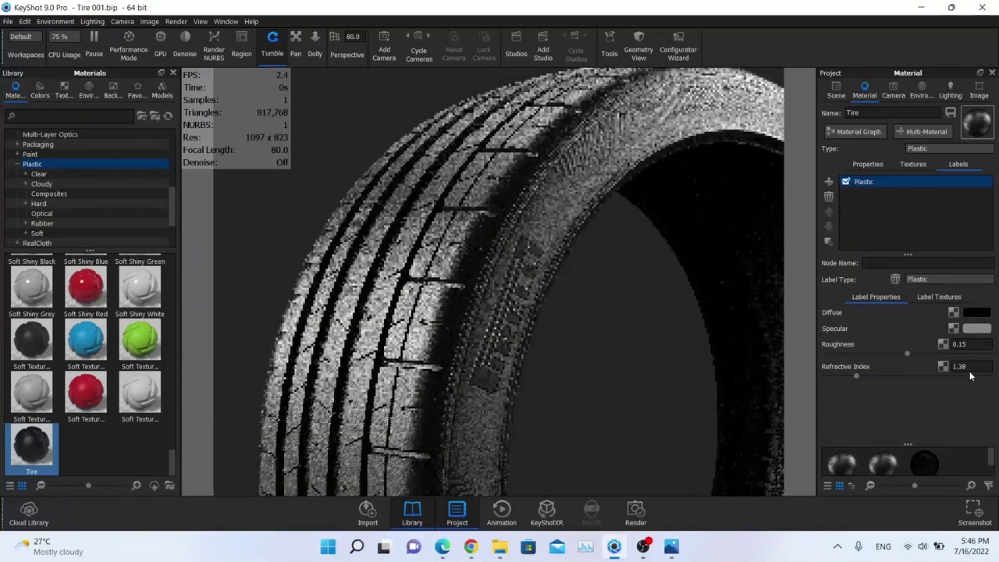
pyautogui.click(957, 366)
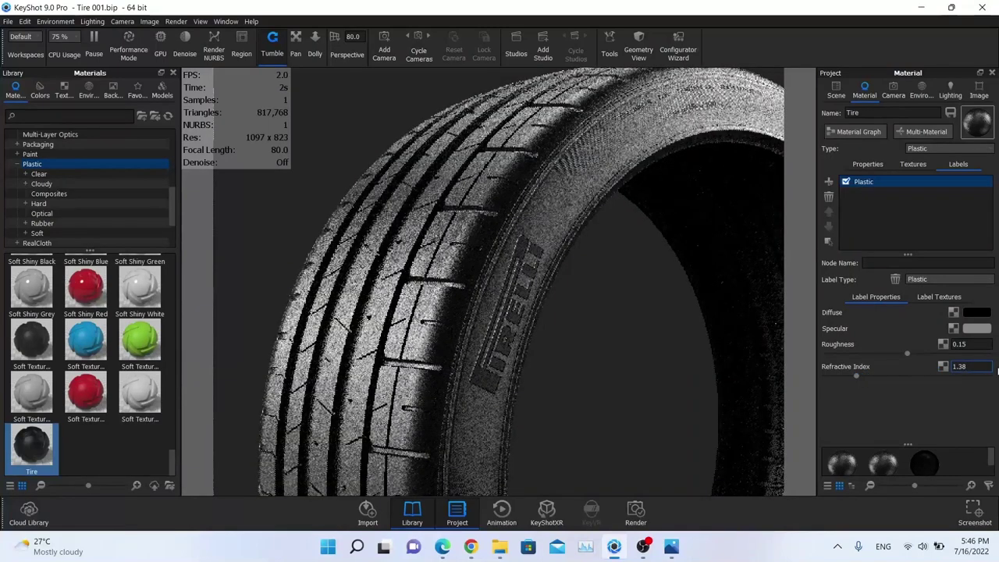
pyautogui.press('BackSpace')
pyautogui.press('BackSpace')
pyautogui.write('45')
pyautogui.press('Return')
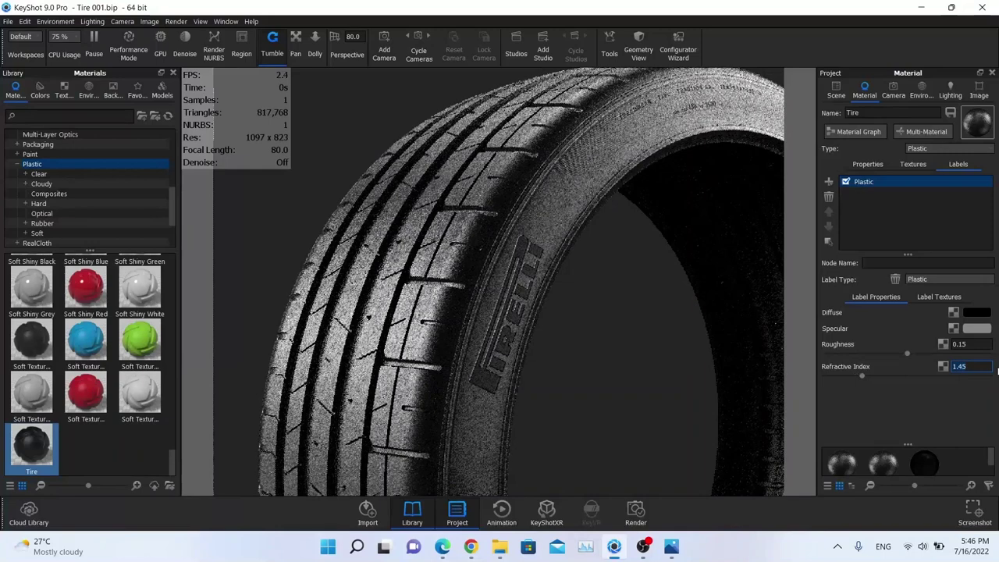
pyautogui.moveTo(686, 304); pyautogui.dragTo(620, 283)
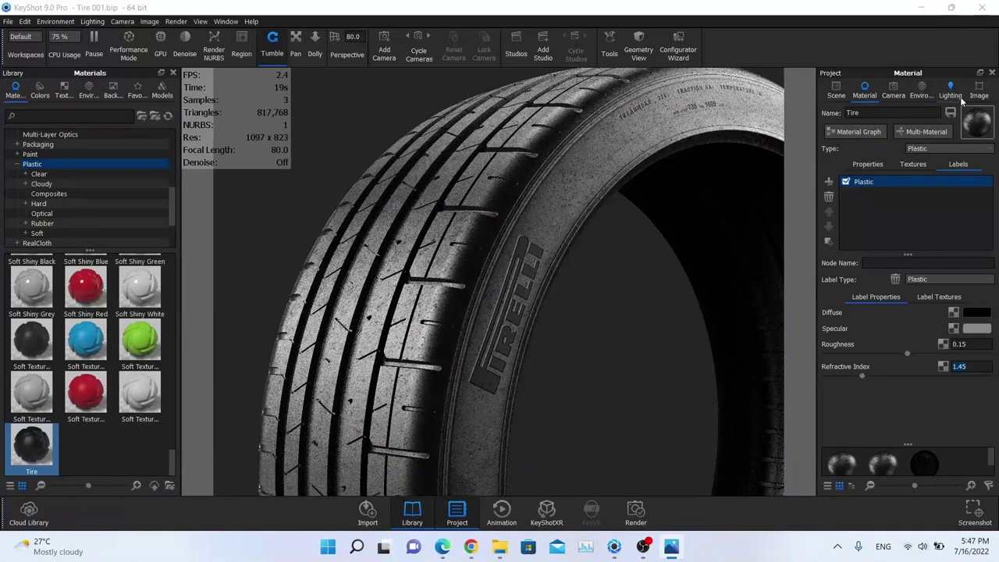
# Switch to the Free Camera and add a new image style in Photographic mode
pyautogui.click(895, 95)
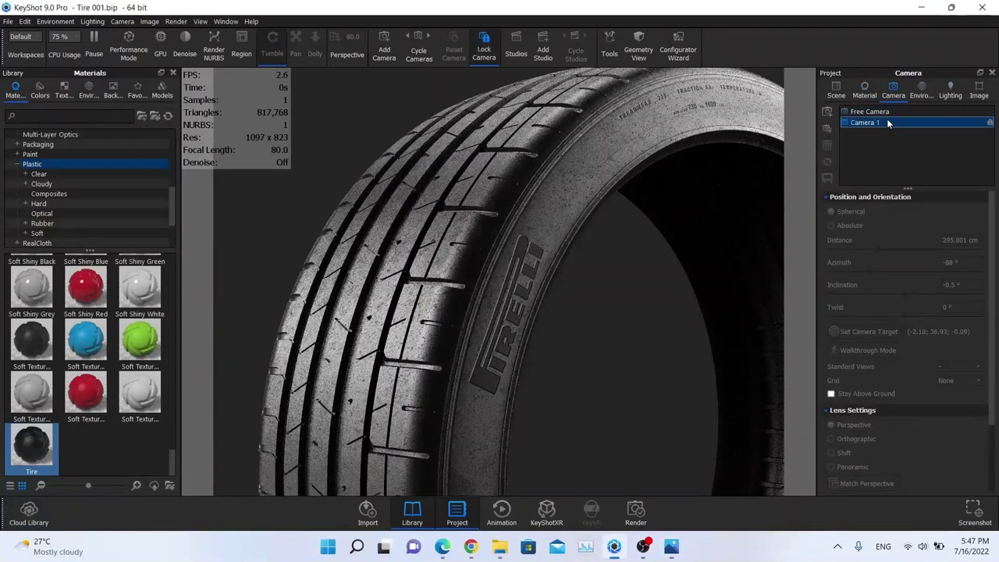
pyautogui.click(890, 111)
pyautogui.click(978, 91)
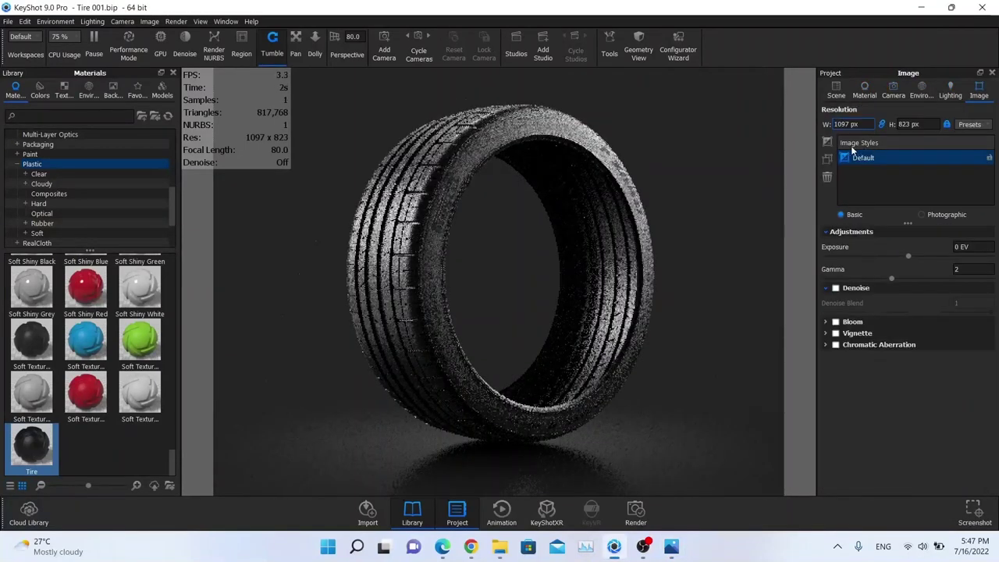
pyautogui.click(828, 142)
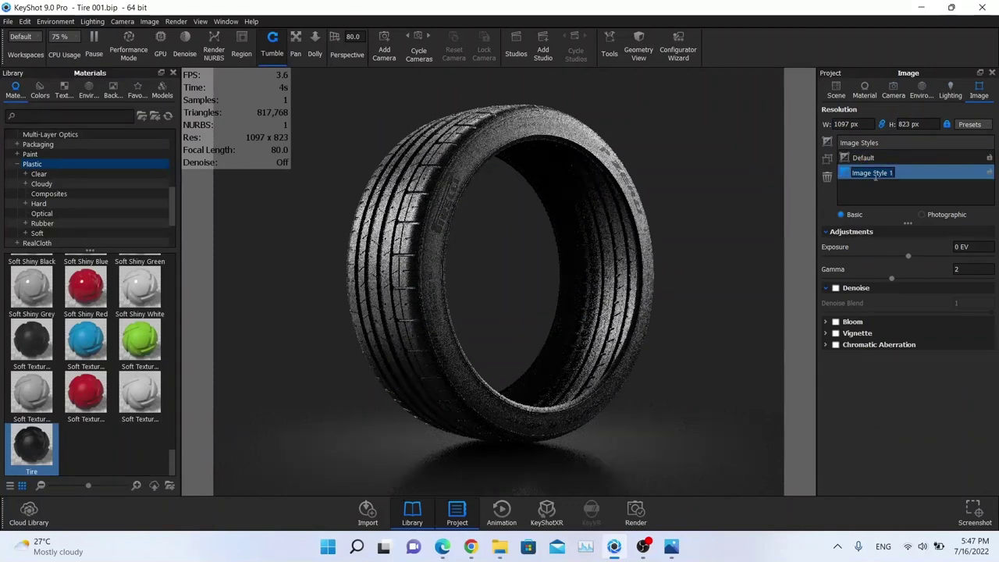
pyautogui.doubleClick(919, 177)
pyautogui.click(924, 215)
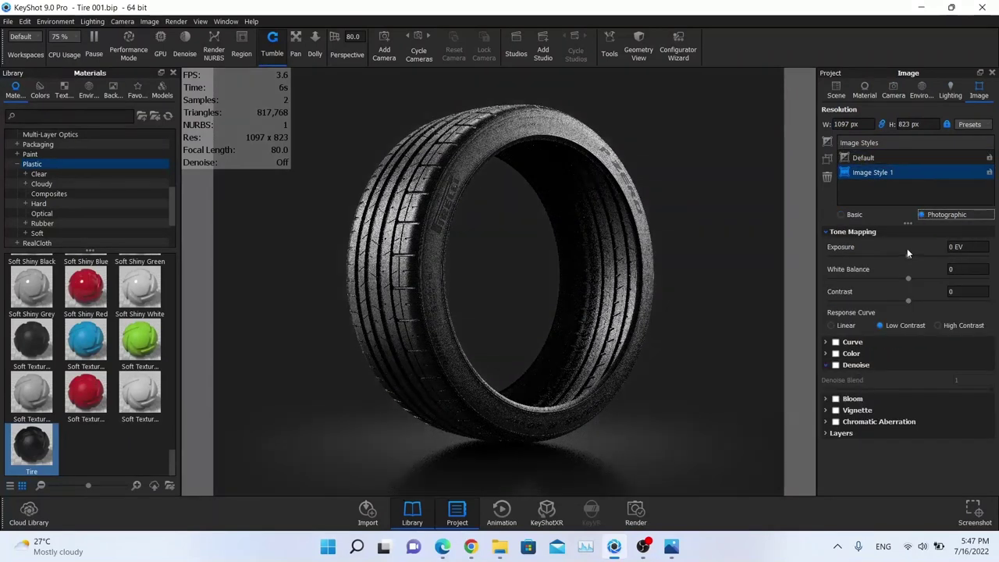
# Set the image style's tone mapping exposure to 0.15 EV
pyautogui.moveTo(907, 255); pyautogui.dragTo(914, 255)
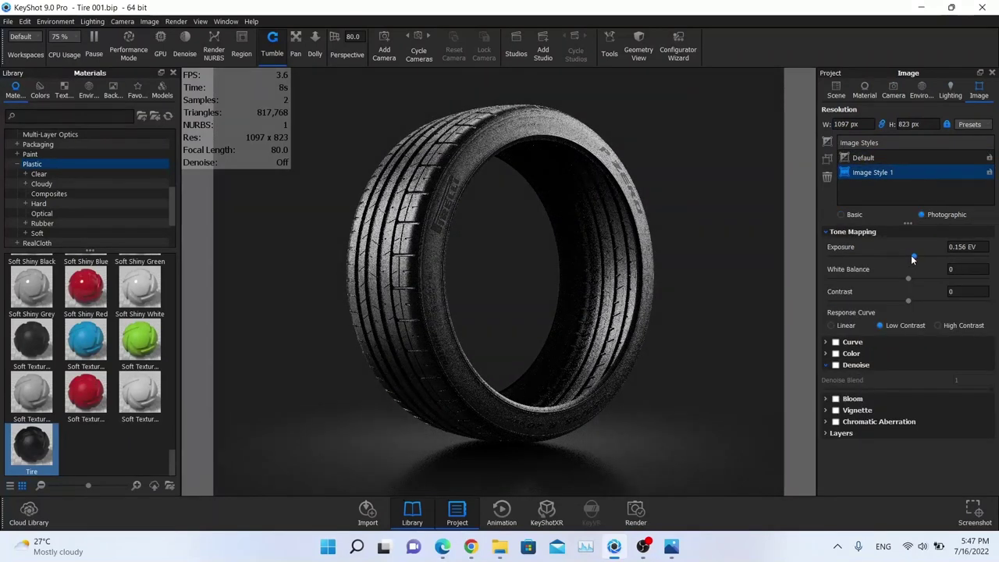
pyautogui.click(958, 247)
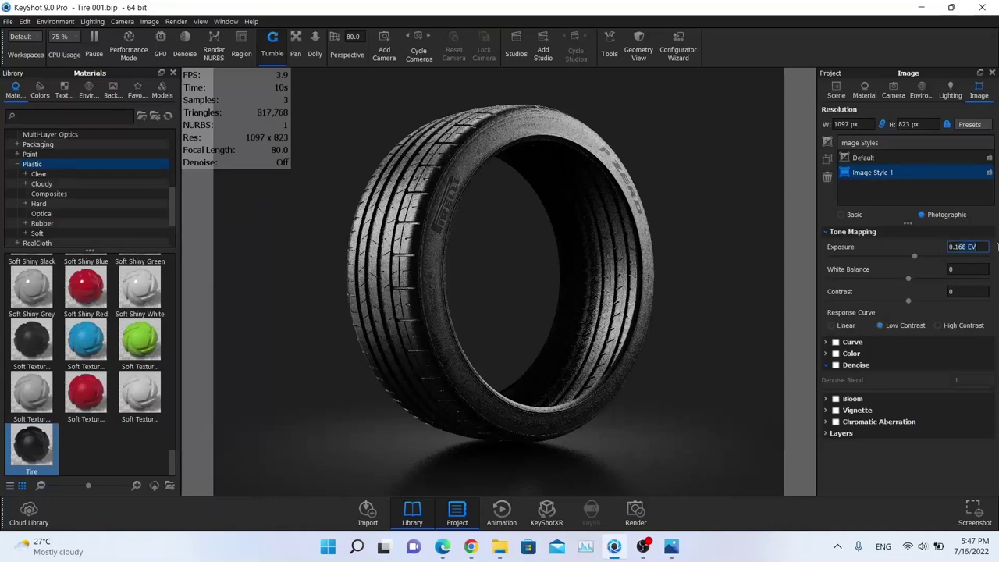
pyautogui.press('Delete')
pyautogui.press('Delete')
pyautogui.write('5')
pyautogui.press('Return')
# Set the image style's white balance to 0.02 and its contrast to 0.15
pyautogui.moveTo(907, 278); pyautogui.dragTo(908, 280)
pyautogui.click(961, 268)
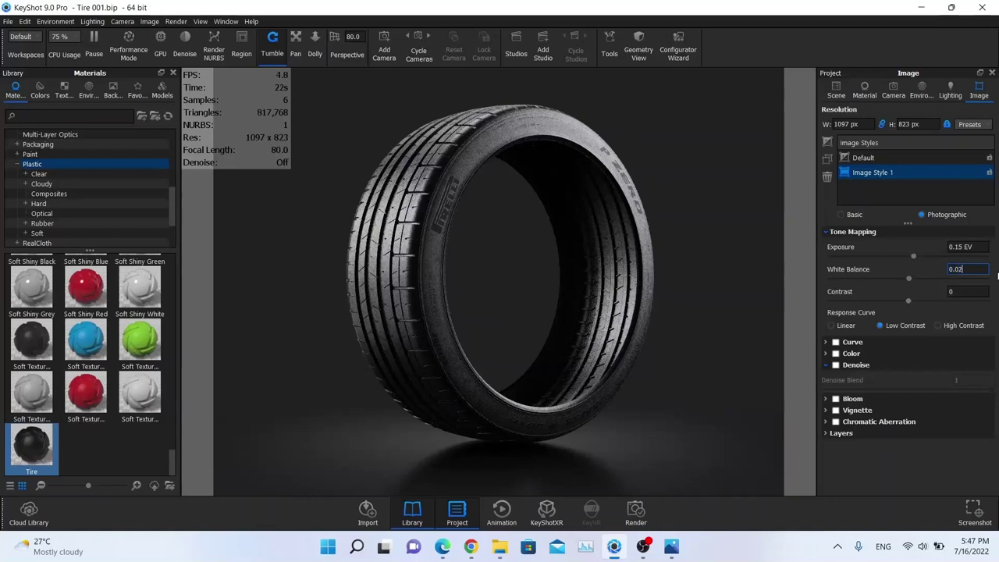
pyautogui.press('Up')
pyautogui.moveTo(909, 300)
pyautogui.mouseDown()
pyautogui.moveTo(876, 300)
pyautogui.moveTo(925, 304)
pyautogui.mouseUp()
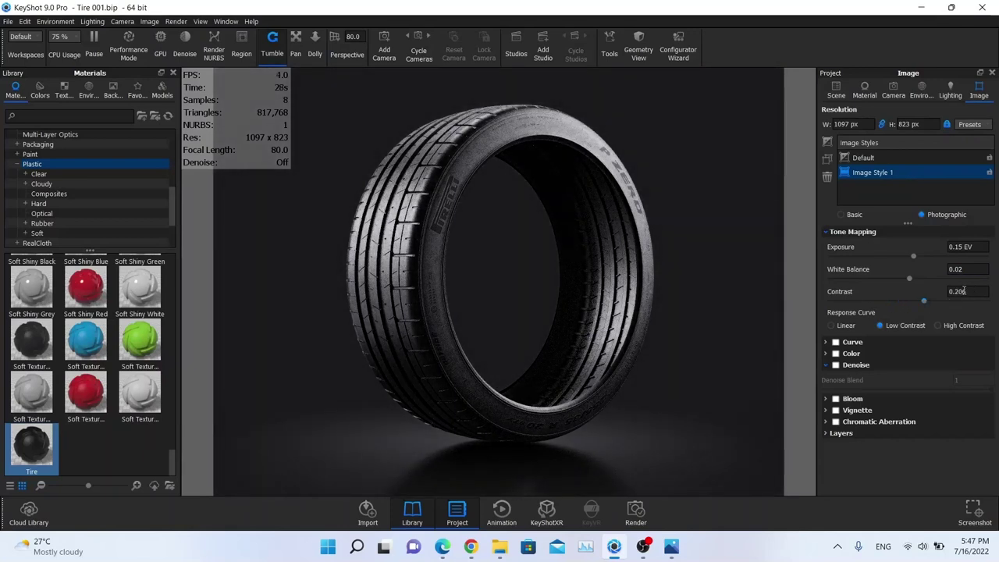
pyautogui.click(959, 291)
pyautogui.write('0.15')
pyautogui.press('Return')
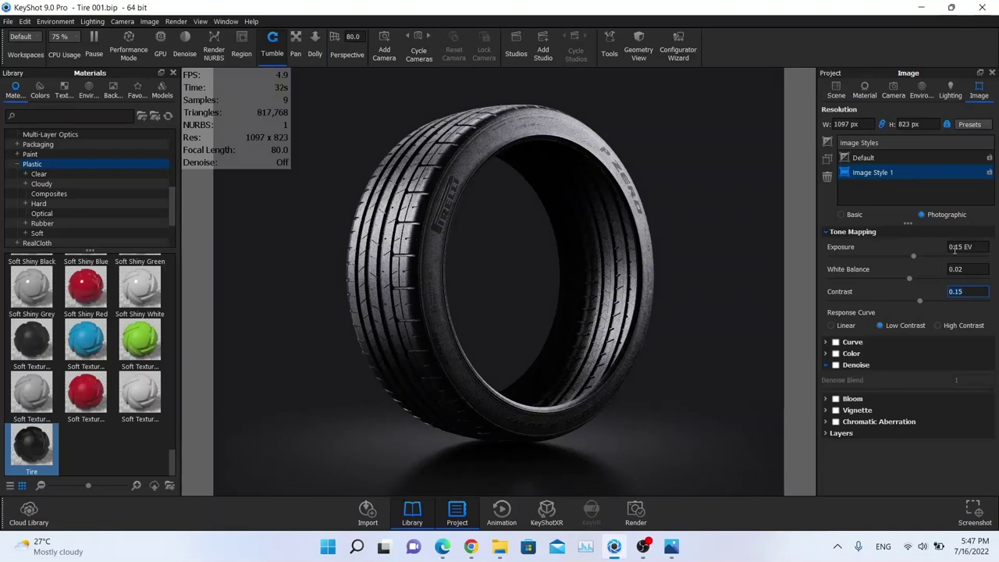
# Fine-tune the image style's white balance to 0.025
pyautogui.click(960, 246)
pyautogui.click(970, 270)
pyautogui.write('5')
pyautogui.press('Return')
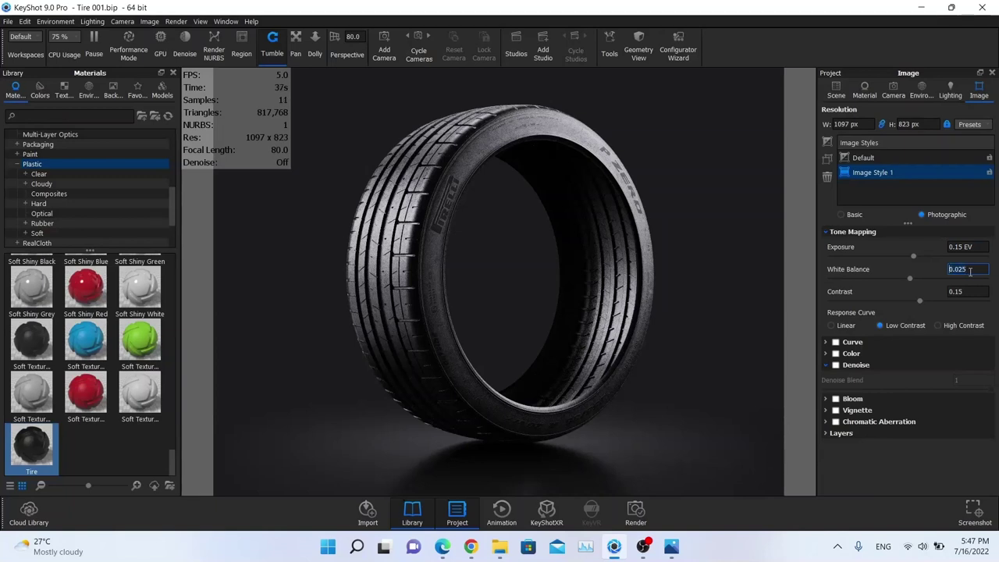
# Enable denoise for the image style and set its blend to 0.2, comparing it with a blend of 1
pyautogui.click(836, 365)
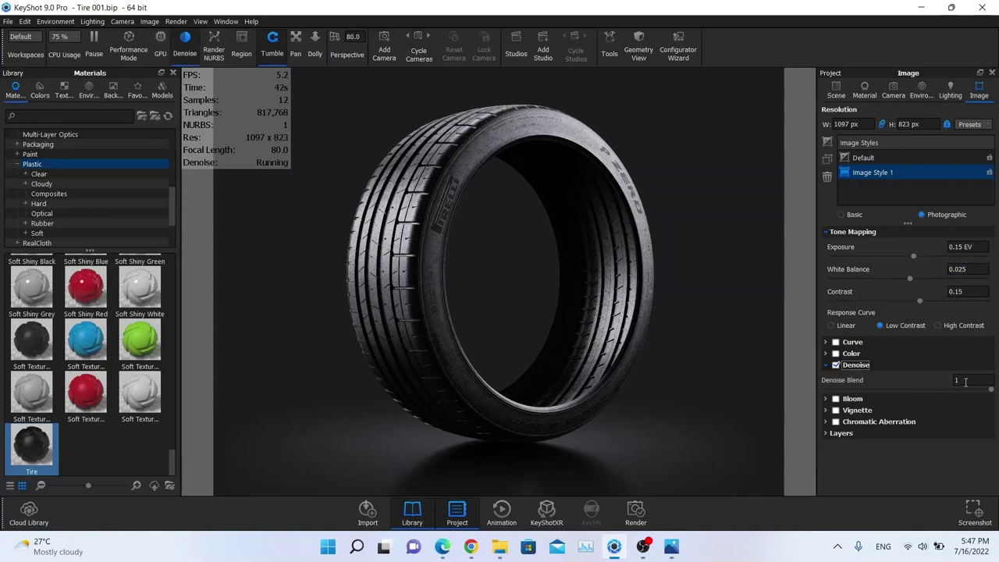
pyautogui.doubleClick(965, 381)
pyautogui.write('0.2')
pyautogui.press('Return')
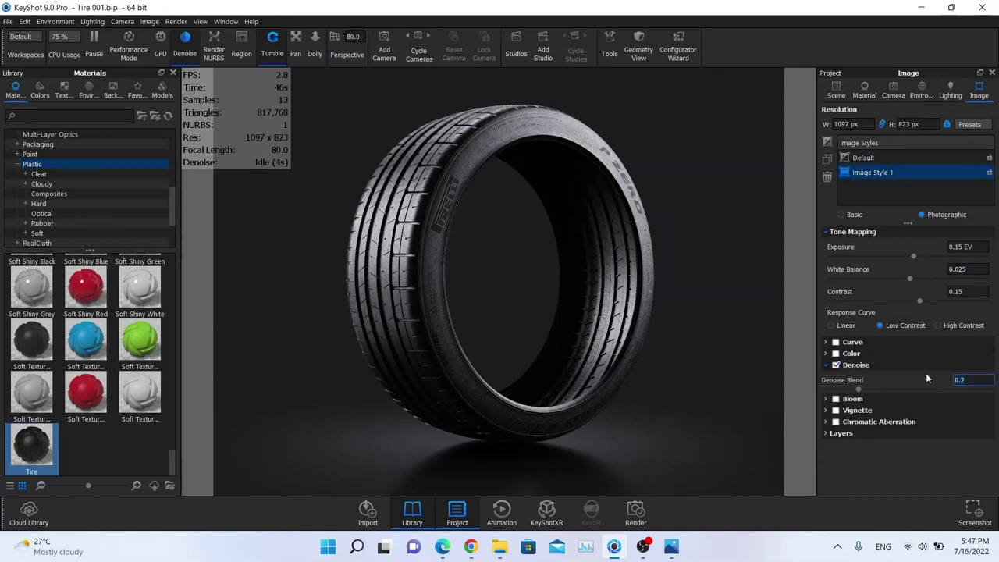
pyautogui.write('1')
pyautogui.press('Return')
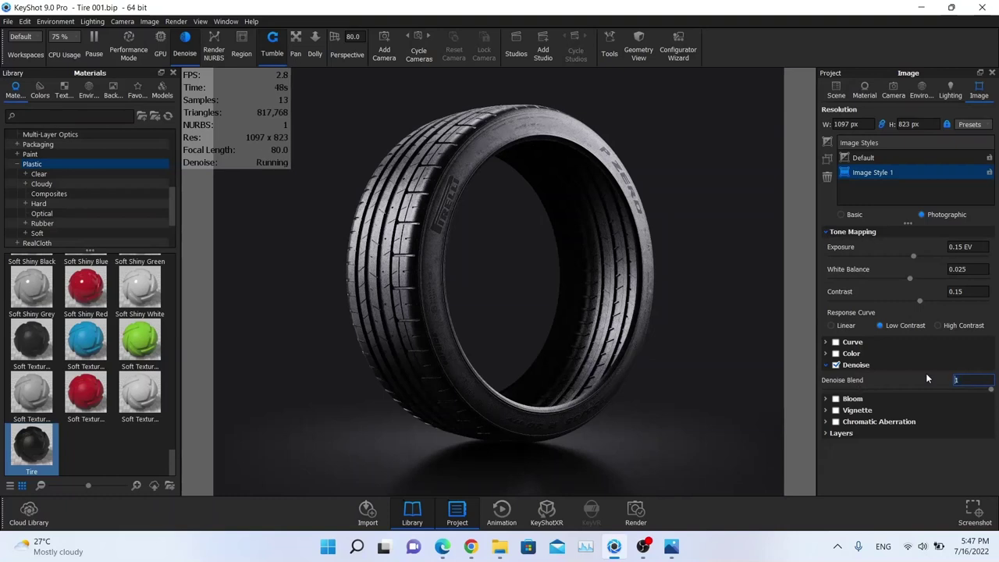
pyautogui.write('0.2')
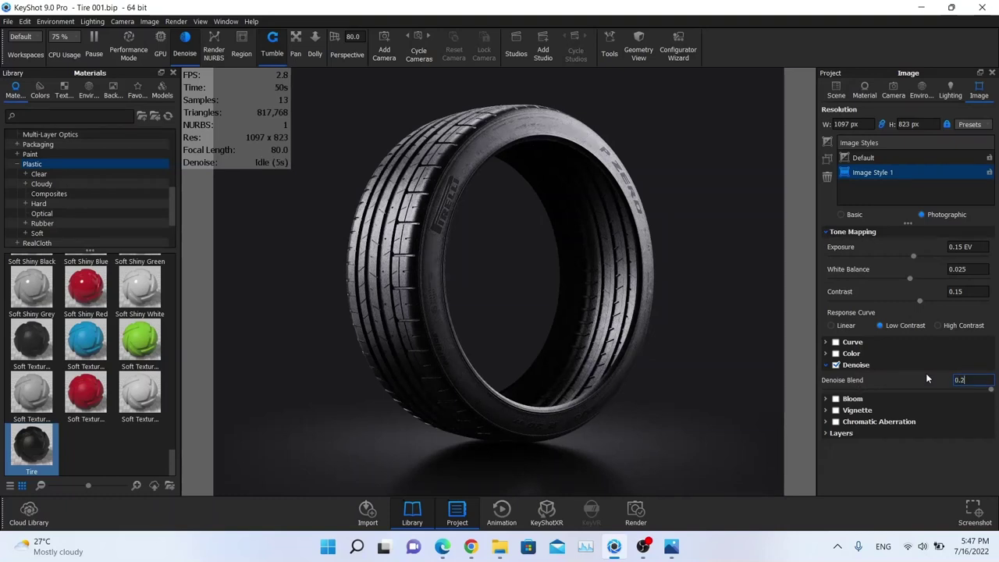
pyautogui.press('Return')
# Apply the Product lighting preset to the scene
pyautogui.click(946, 99)
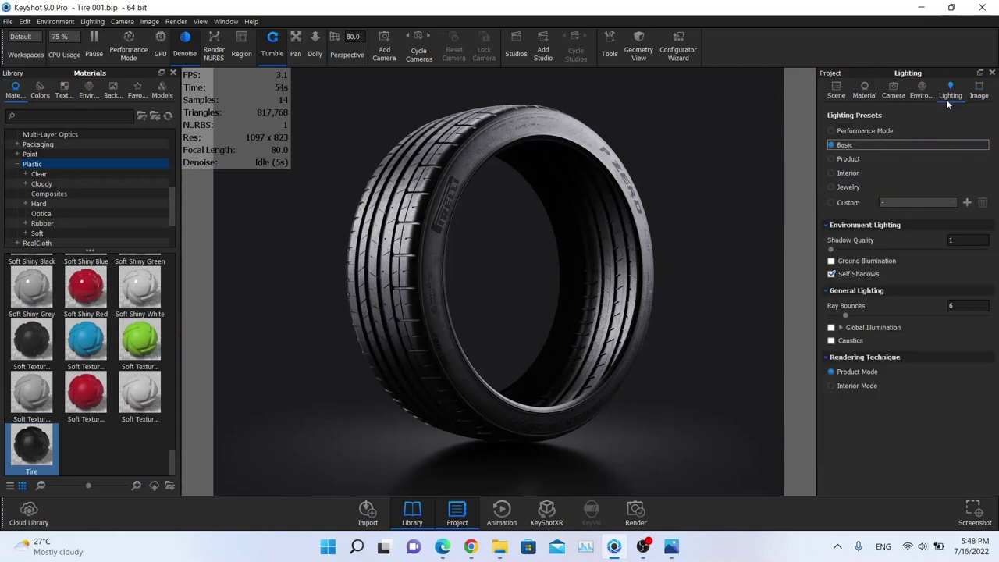
pyautogui.click(848, 159)
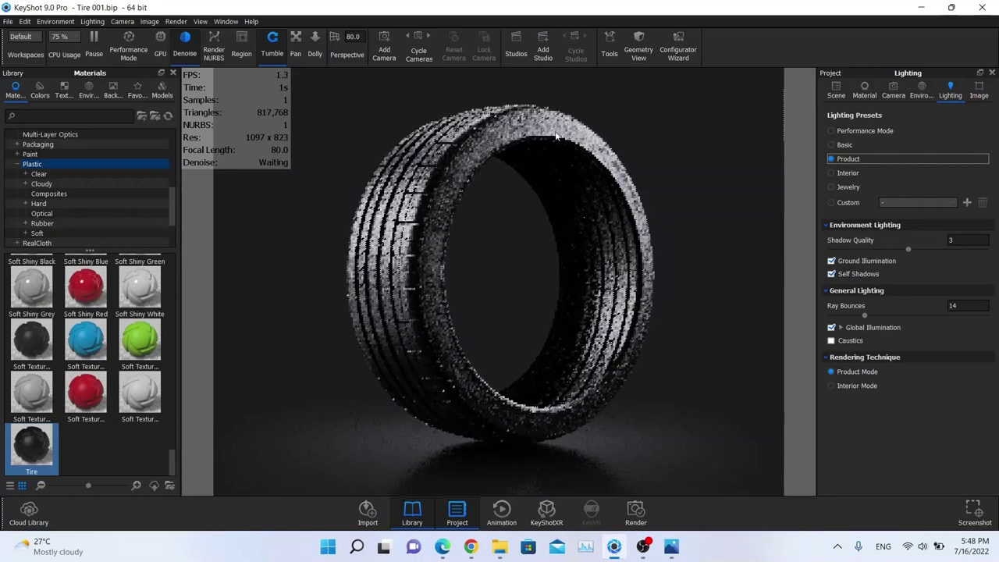
pyautogui.moveTo(473, 219); pyautogui.dragTo(579, 318)
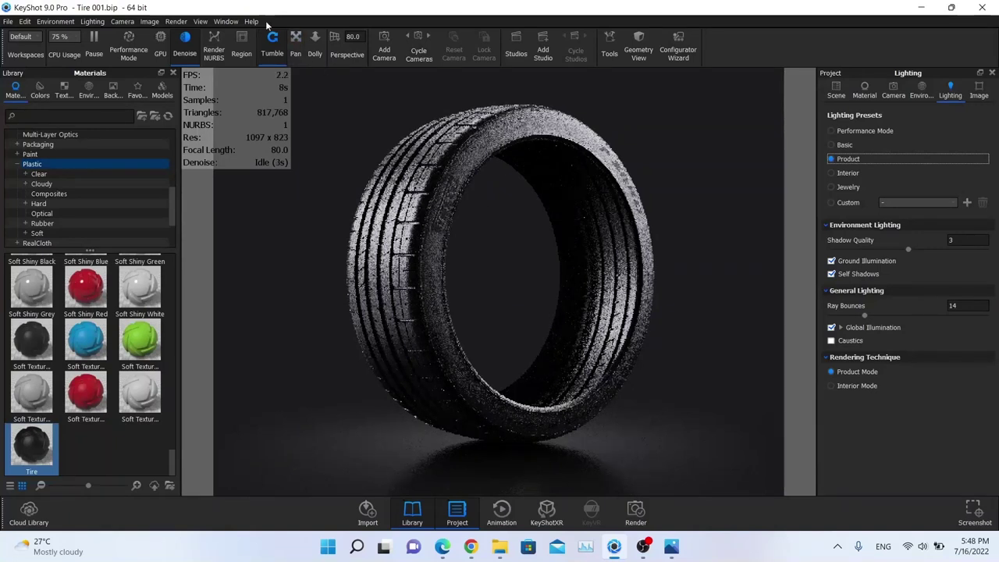
# Open the render output settings and choose PNG as the still image format, leaving the resolution at 1920 x 1440
pyautogui.click(181, 21)
pyautogui.click(209, 151)
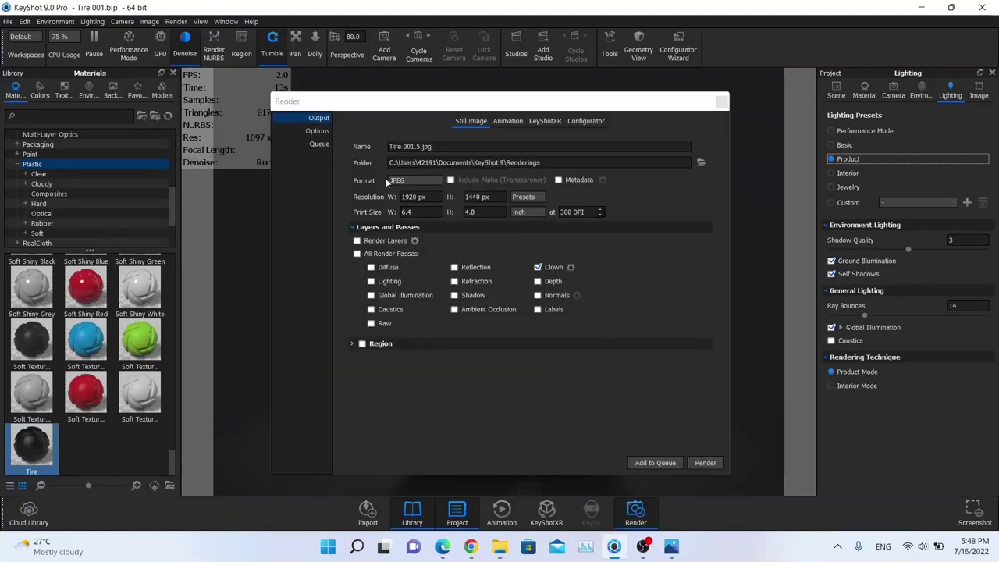
pyautogui.click(414, 180)
pyautogui.click(409, 192)
pyautogui.click(523, 196)
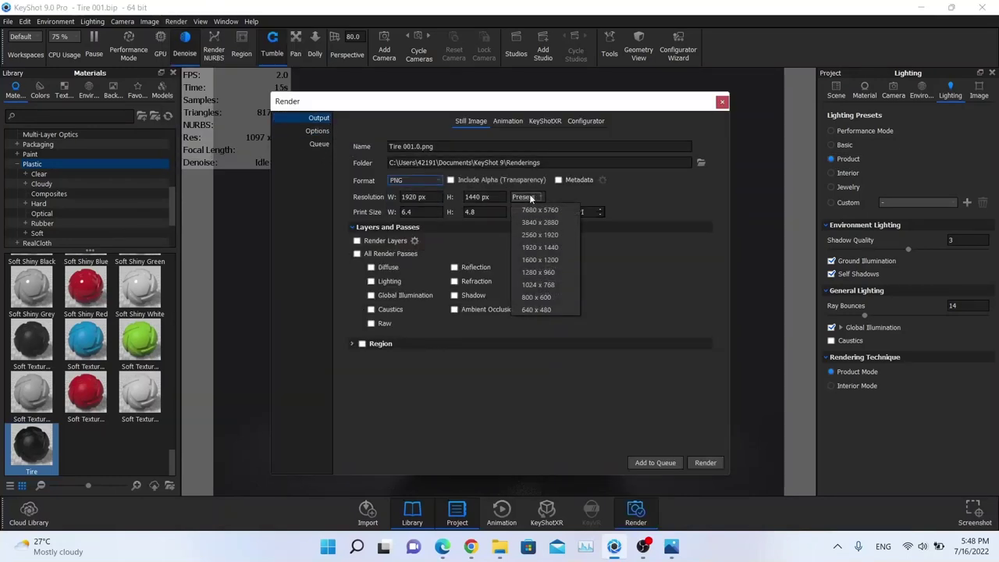
pyautogui.click(613, 259)
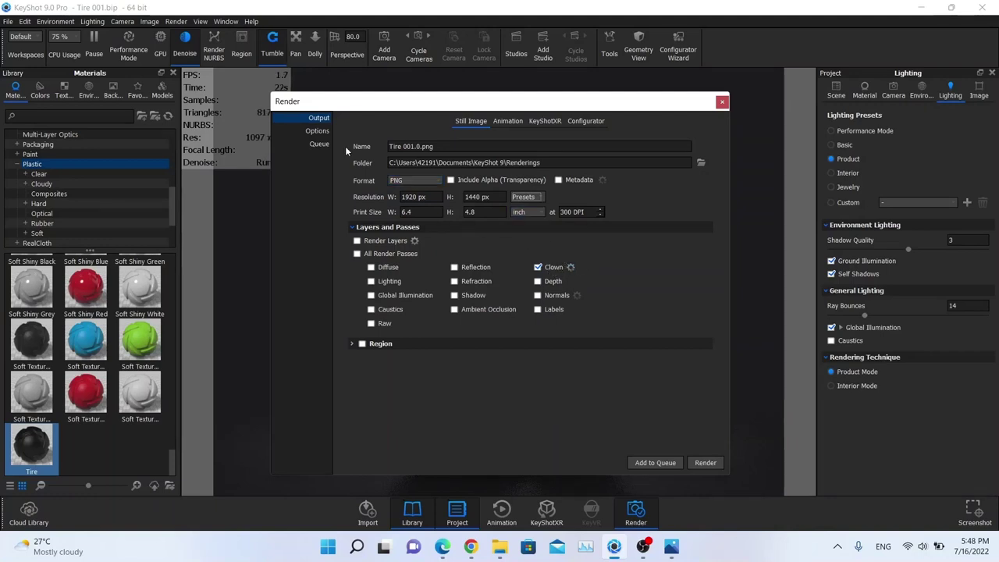
# Try Custom Control for the render quality, and return to Maximum Samples with 256 samples
pyautogui.click(318, 132)
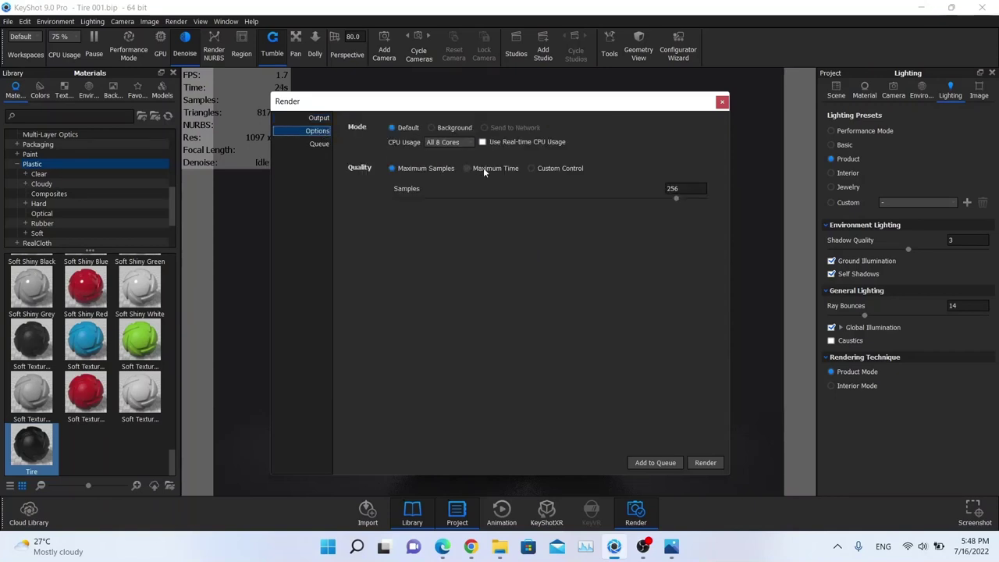
pyautogui.click(551, 168)
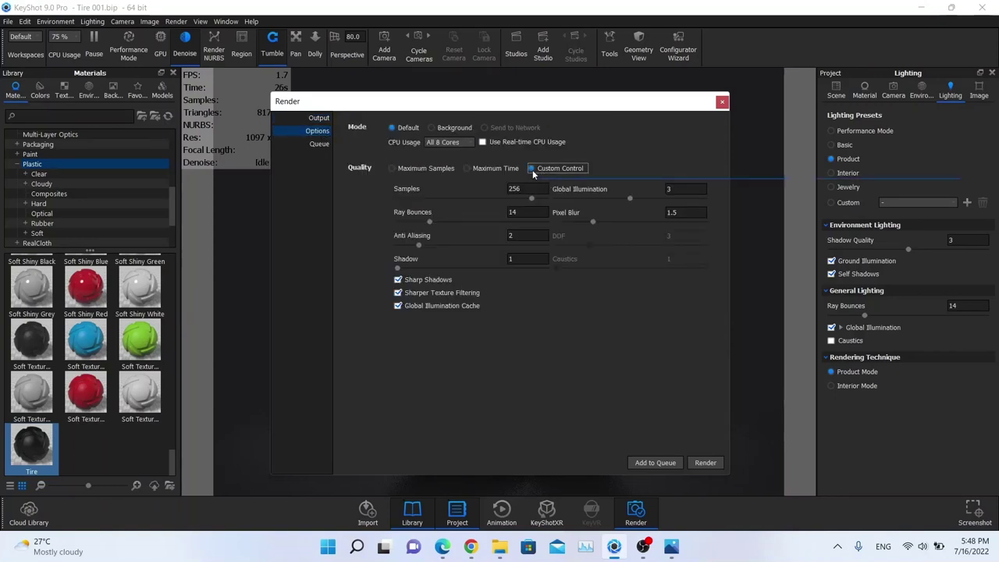
pyautogui.click(442, 167)
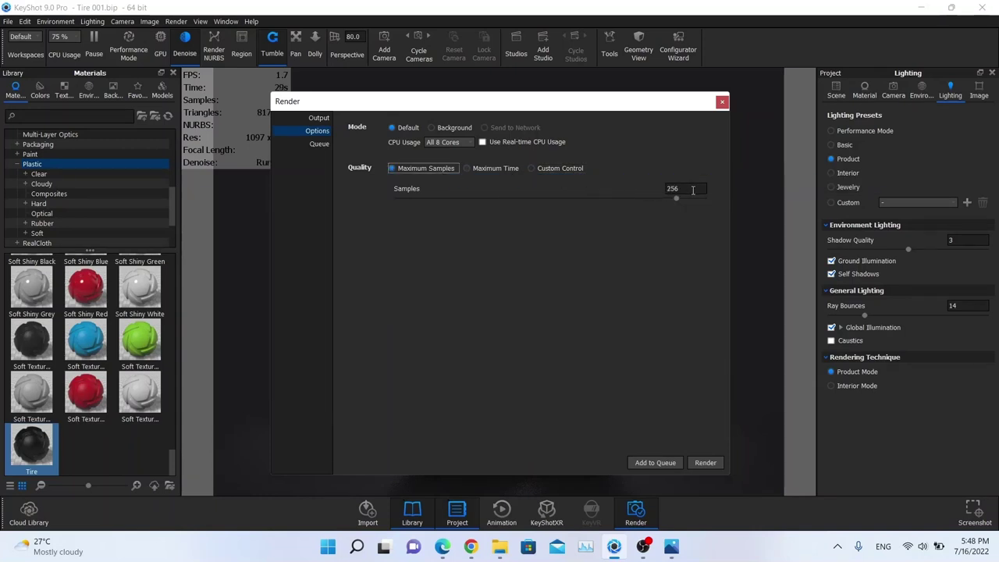
pyautogui.press('Tab')
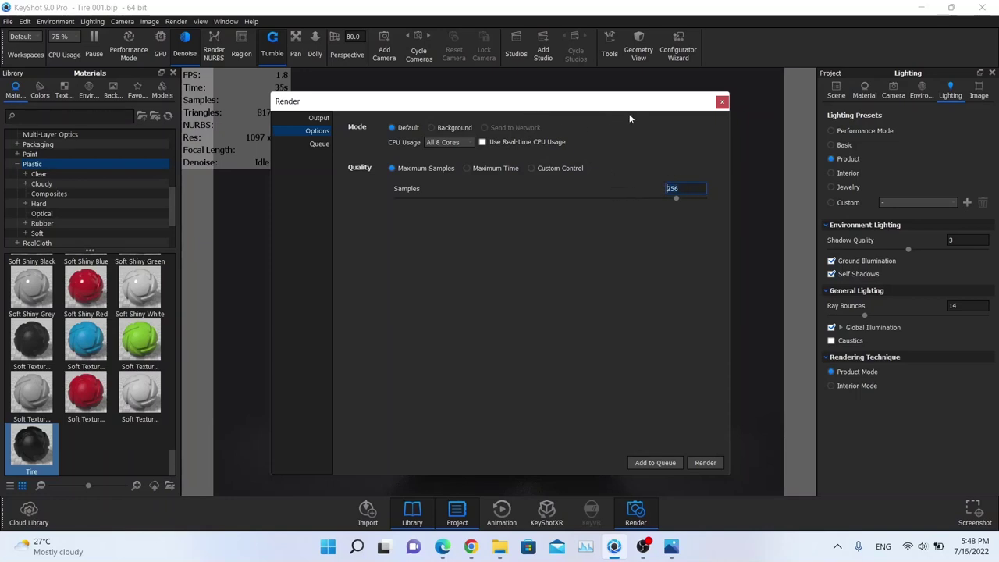
# Try the Interior lighting preset with the tire in view, and restore the Product preset
pyautogui.moveTo(629, 114); pyautogui.dragTo(340, 192)
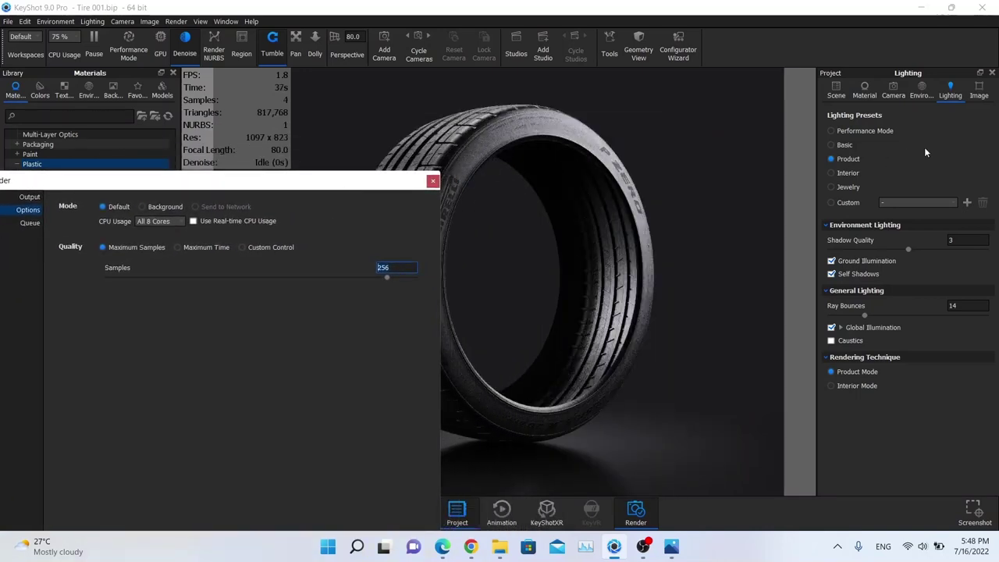
pyautogui.click(843, 173)
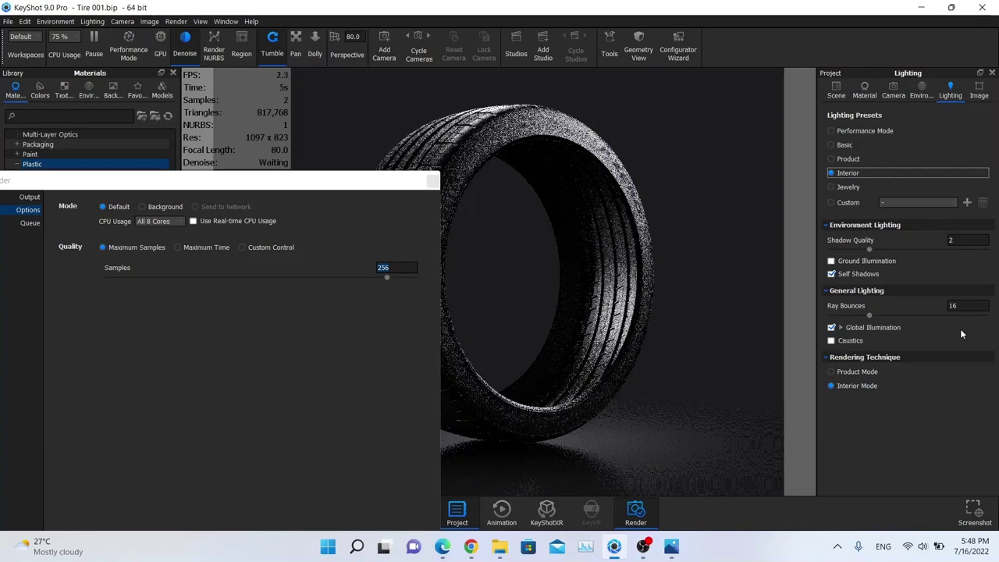
pyautogui.click(853, 158)
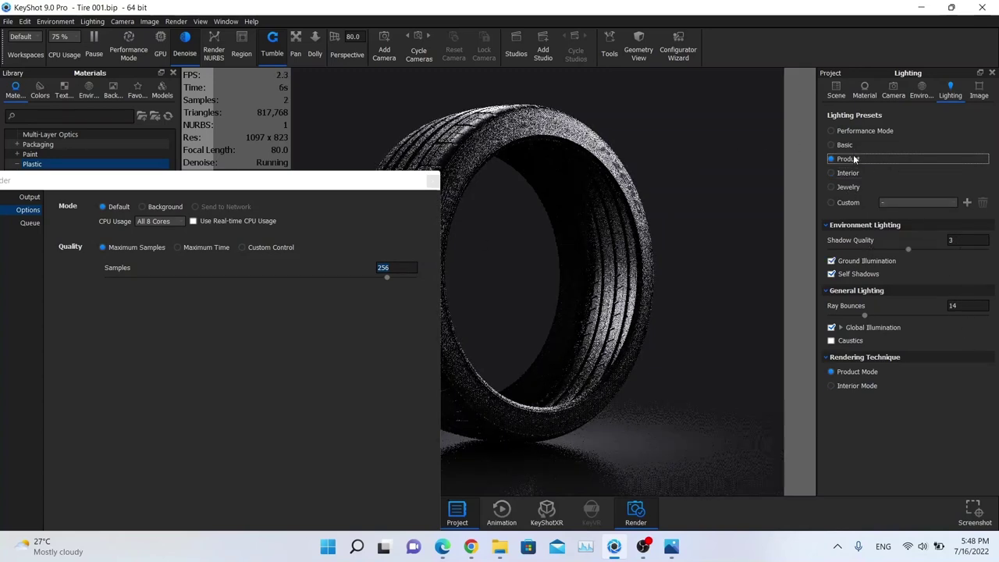
# Close the render settings without rendering and deselect the tread part in the scene
pyautogui.moveTo(369, 180); pyautogui.dragTo(645, 79)
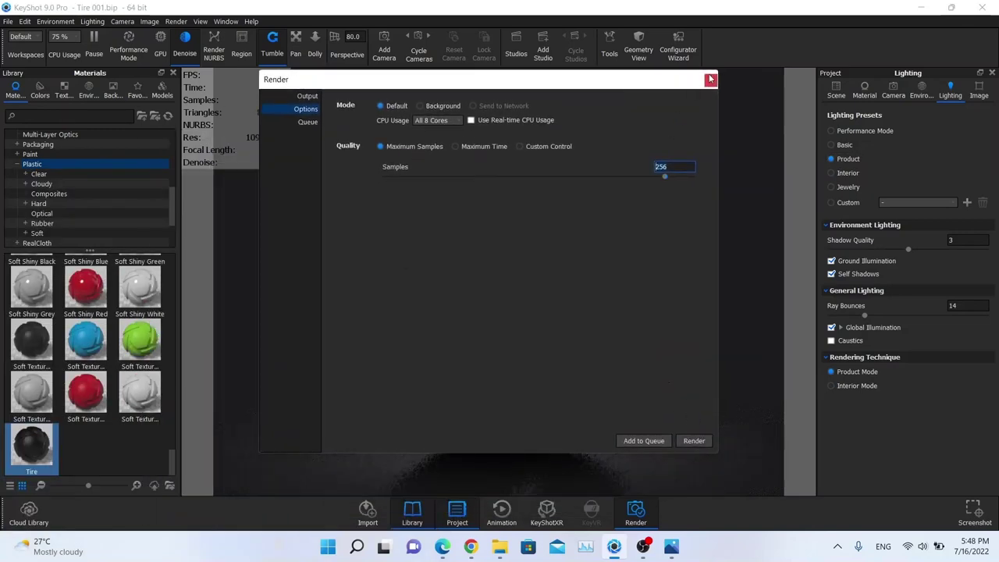
pyautogui.click(710, 80)
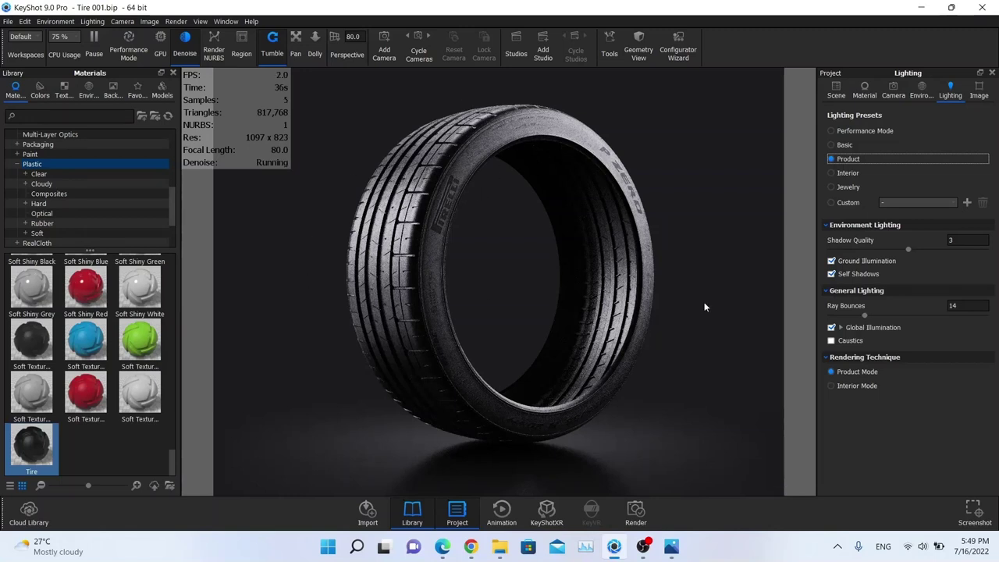
pyautogui.click(833, 93)
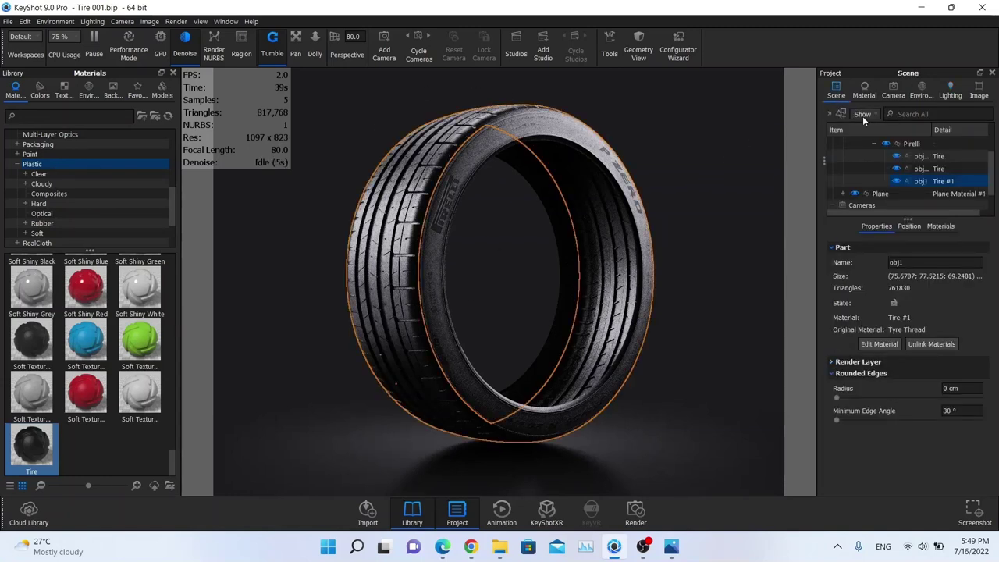
pyautogui.click(494, 201)
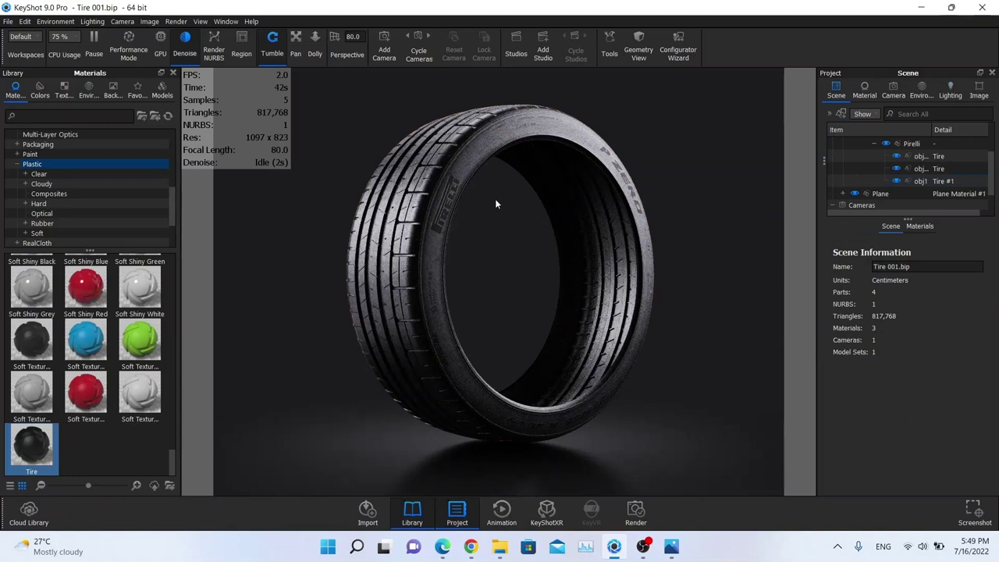